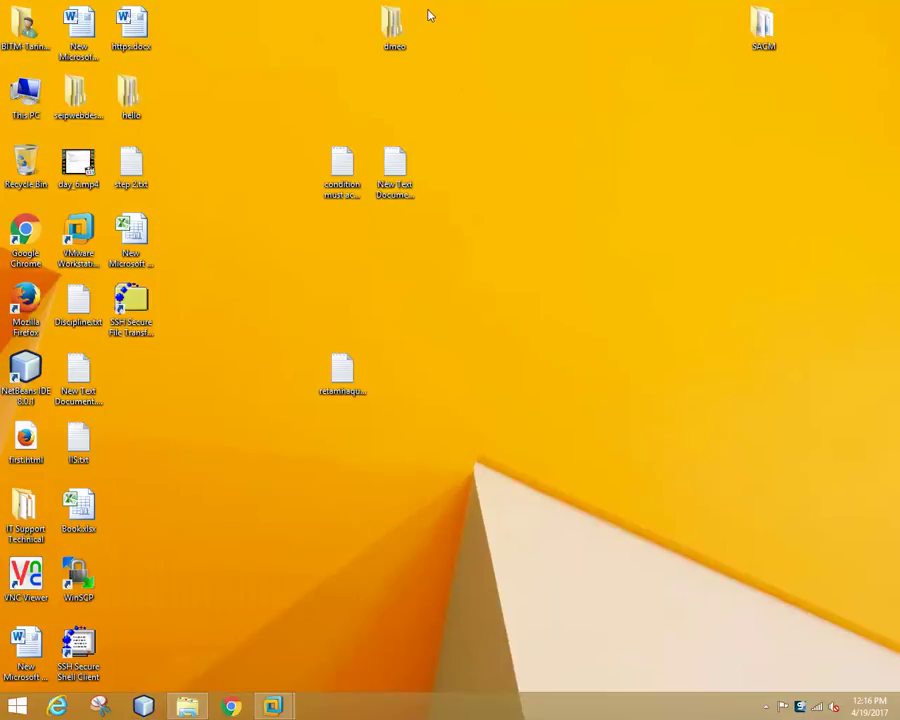
# - Switch to the RHEL 12 virtual machine in VMware Workstation and review the settings of its two network adapters
pyautogui.moveTo(272, 706)
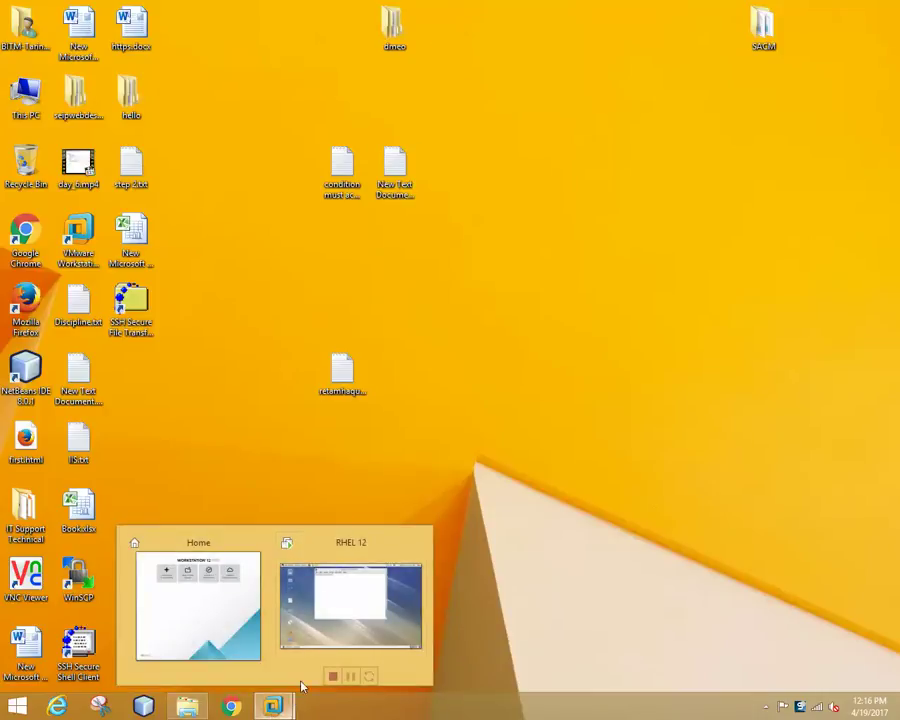
pyautogui.click(350, 606)
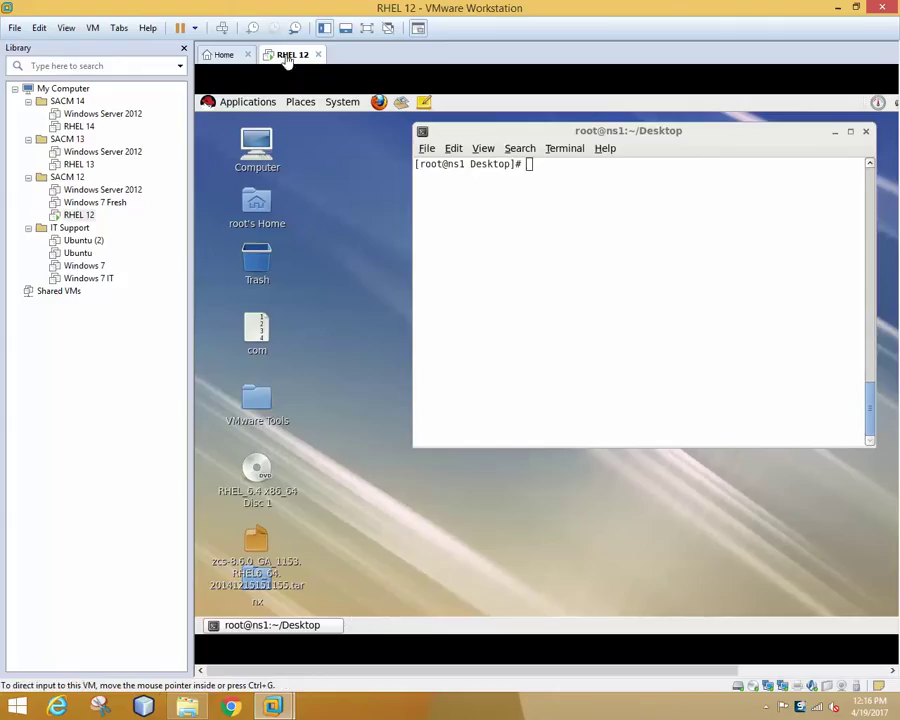
pyautogui.rightClick(287, 58)
pyautogui.click(332, 244)
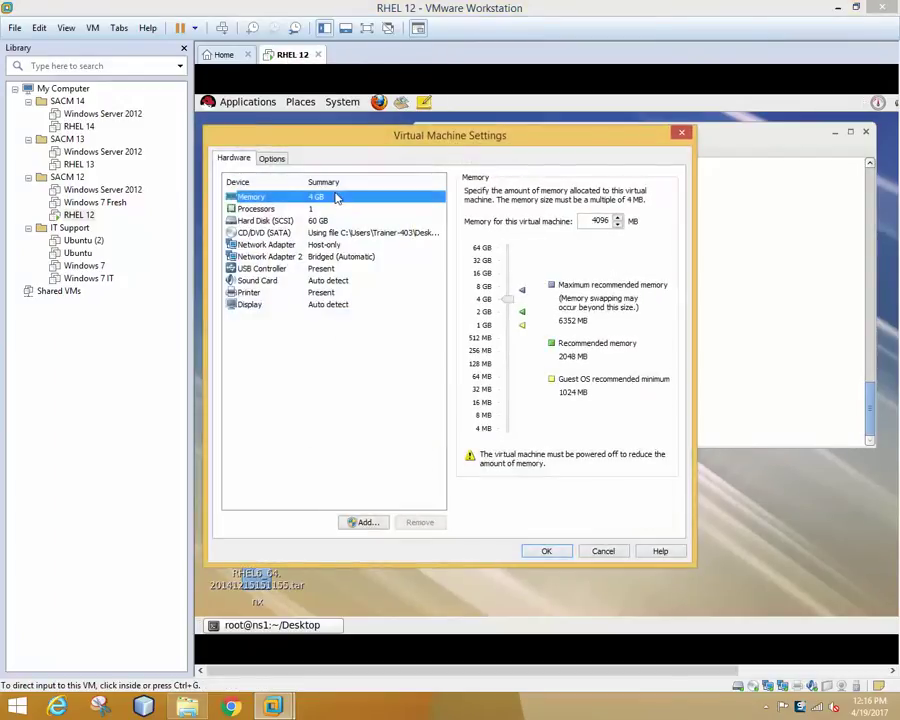
pyautogui.click(330, 245)
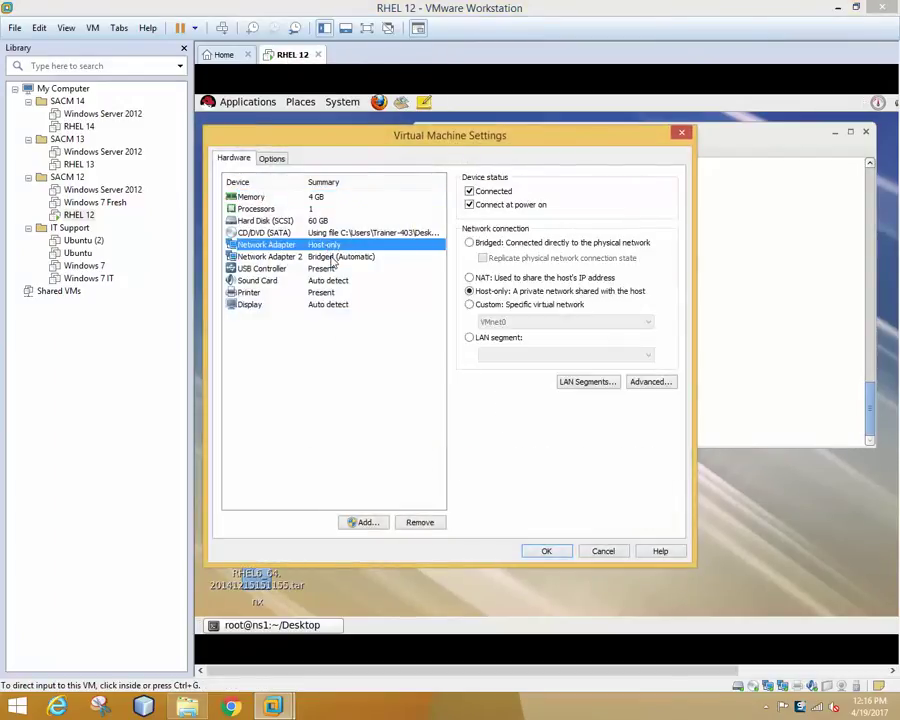
pyautogui.click(333, 257)
pyautogui.click(330, 246)
pyautogui.click(682, 134)
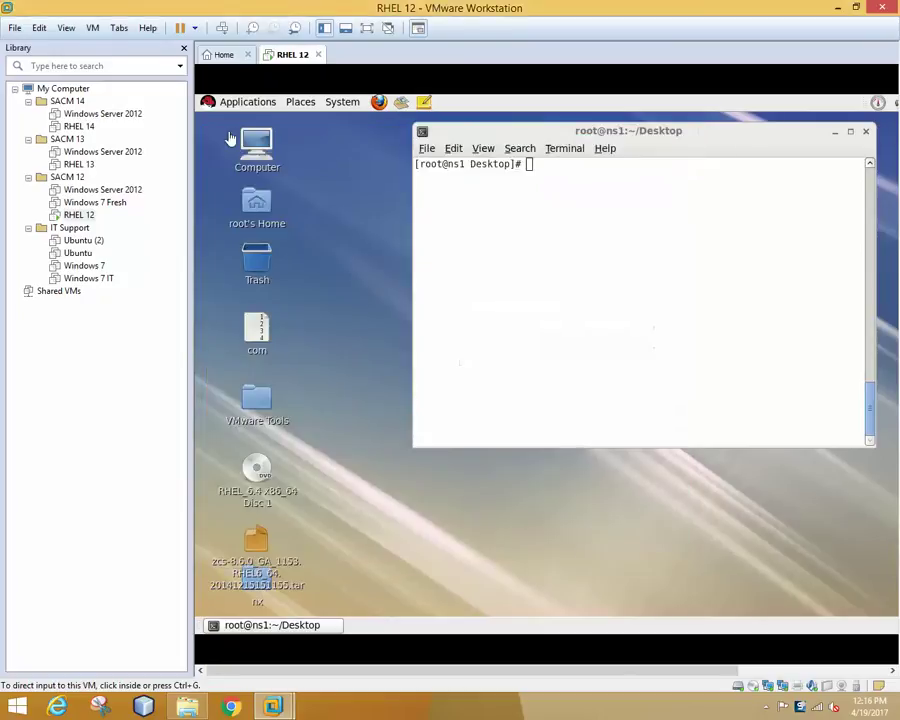
# - Disable the local DHCP service for the VMnet1 and VMnet8 virtual networks and apply the change
pyautogui.click(39, 29)
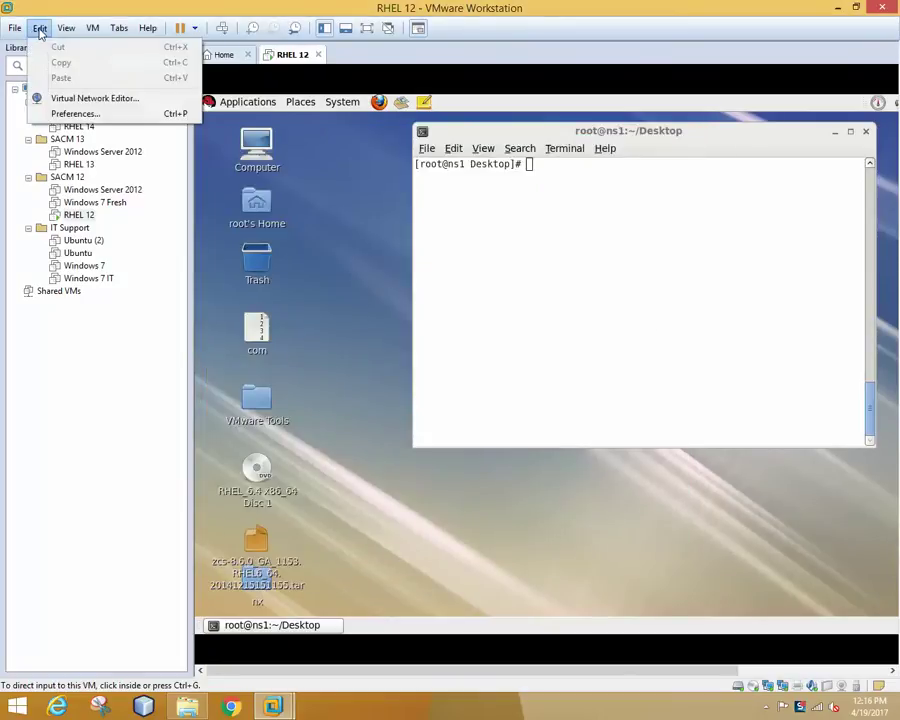
pyautogui.click(62, 99)
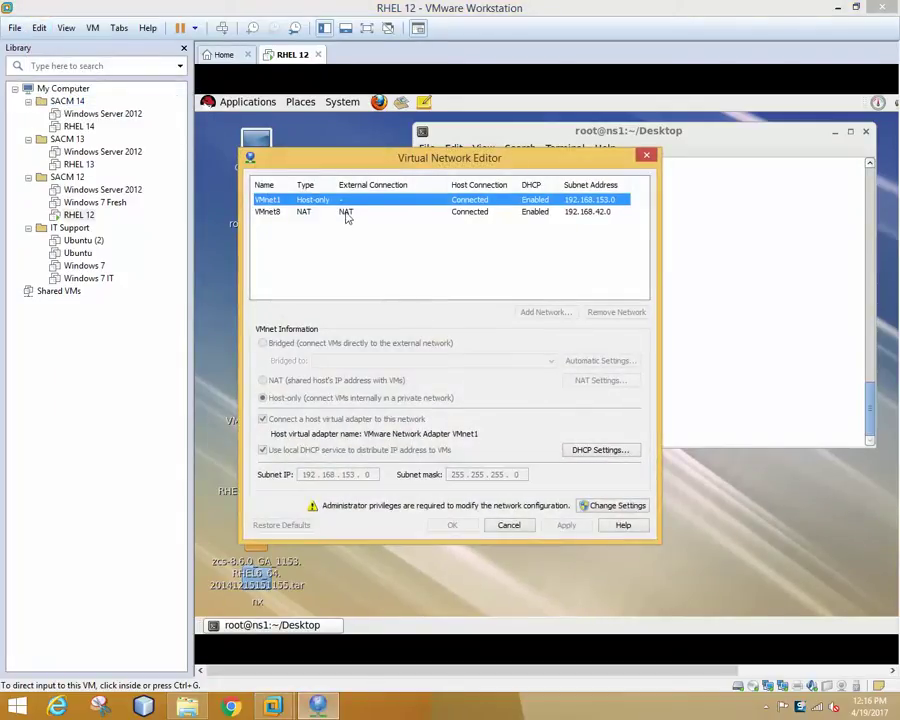
pyautogui.click(617, 505)
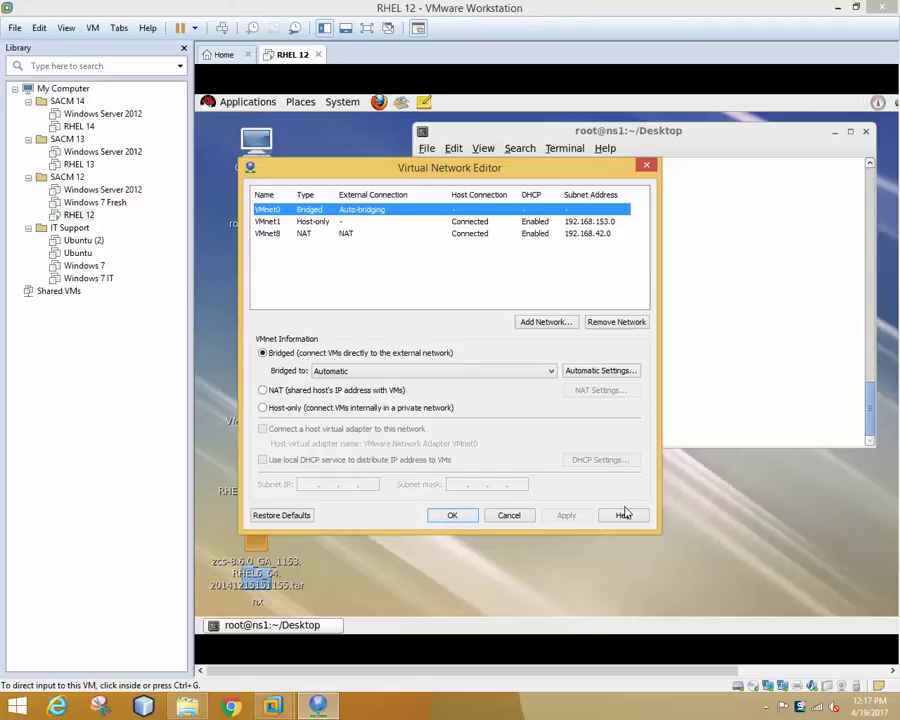
pyautogui.click(432, 281)
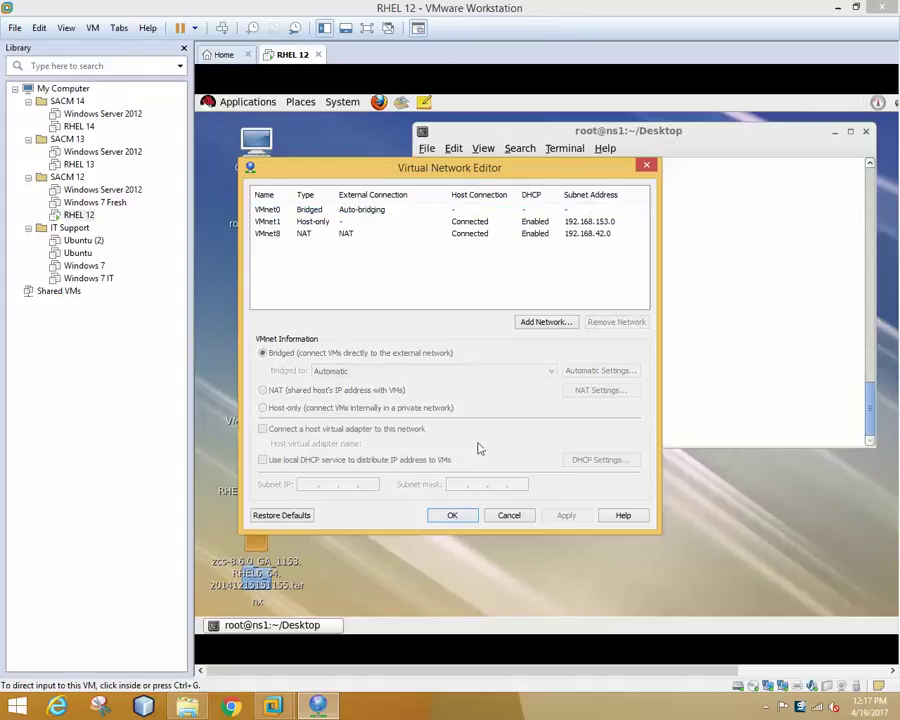
pyautogui.click(522, 223)
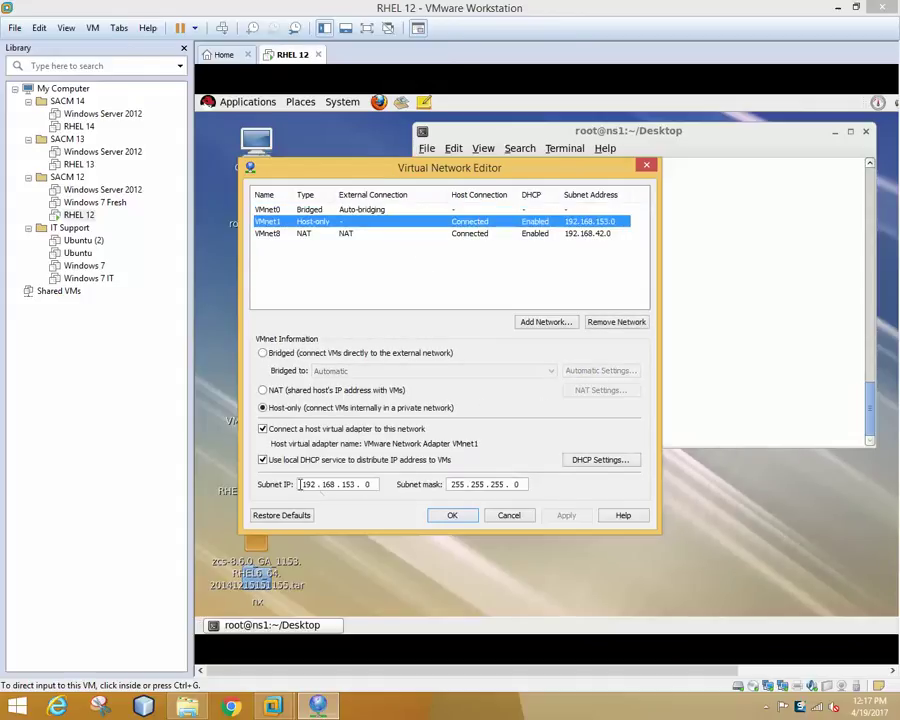
pyautogui.click(262, 459)
pyautogui.click(310, 233)
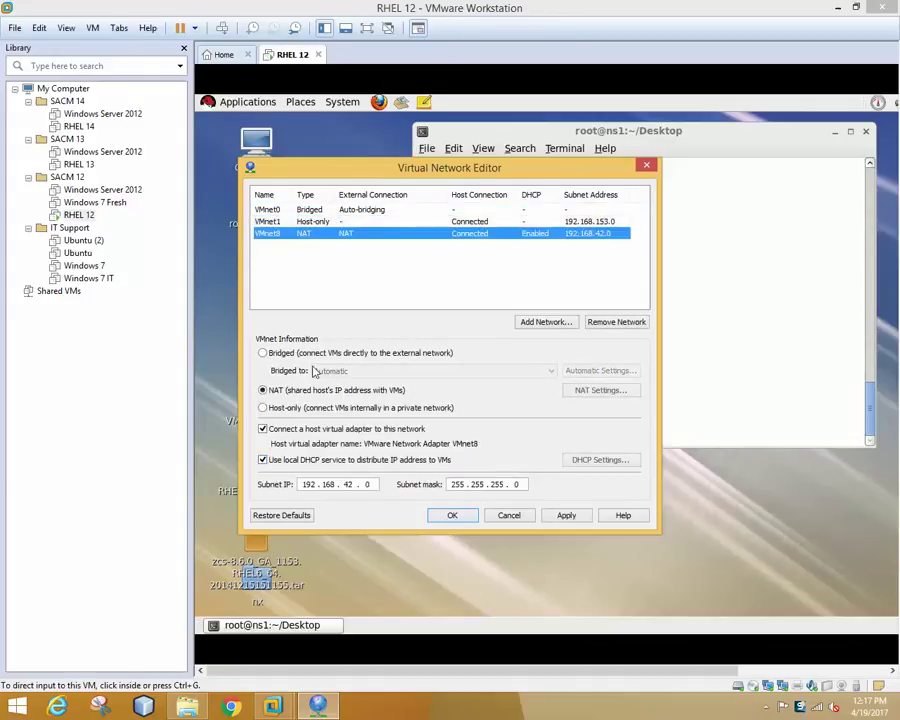
pyautogui.click(262, 459)
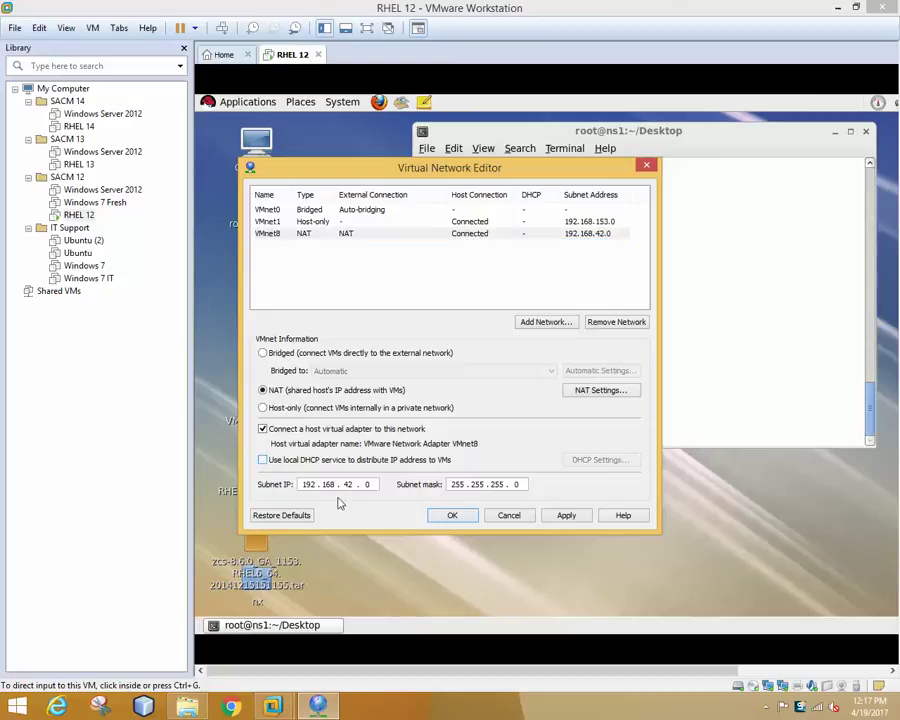
pyautogui.click(566, 515)
pyautogui.click(451, 516)
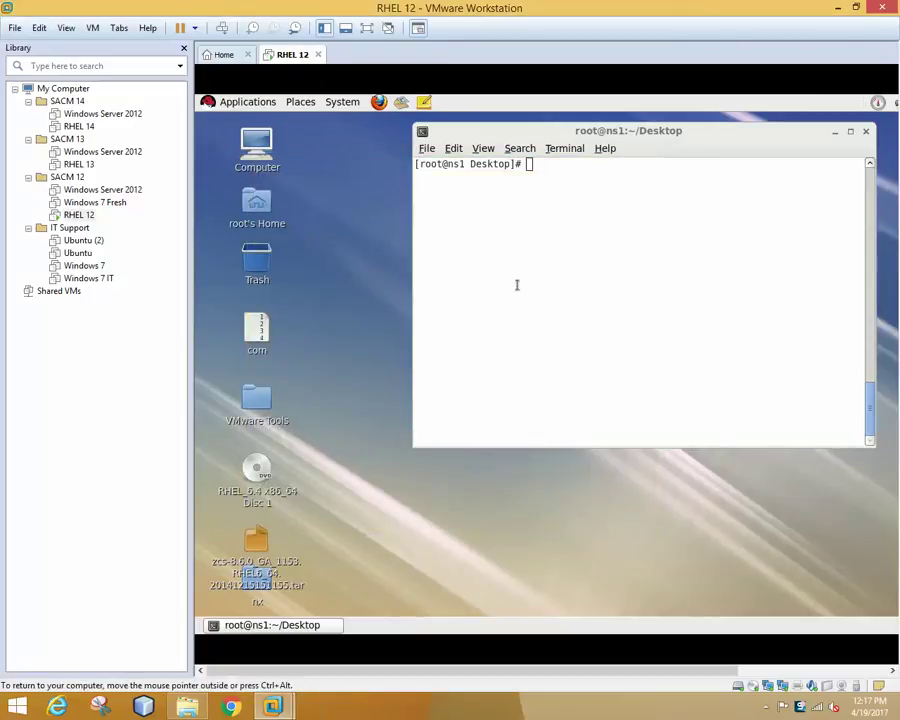
# - Show the RHEL 12 virtual machine in full screen and enlarge its terminal text by two zoom levels
pyautogui.click(530, 192)
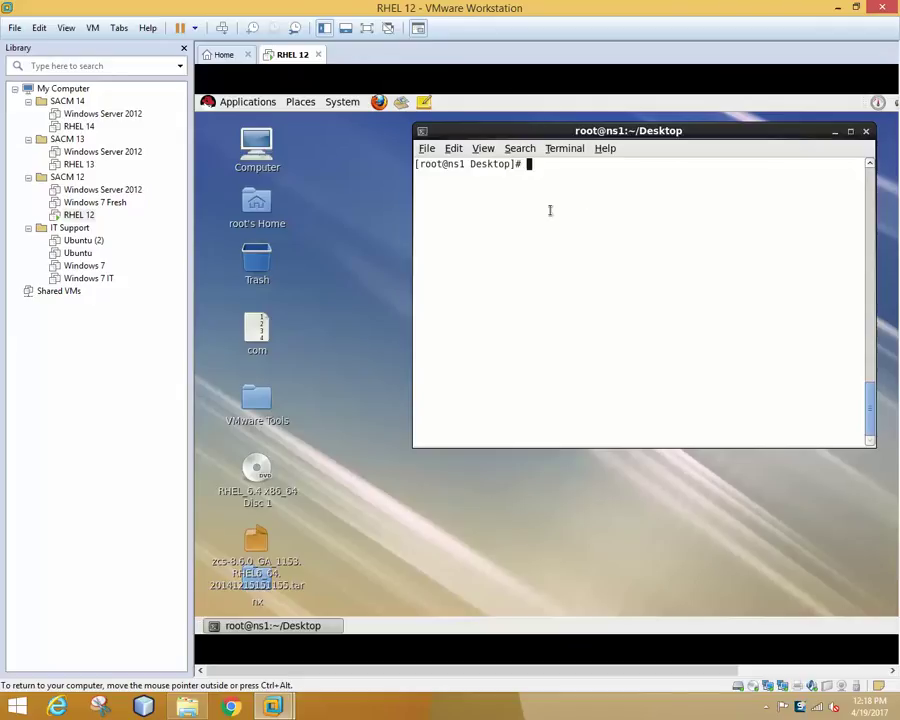
pyautogui.hotkey('ctrl', 'alt', 'Return')
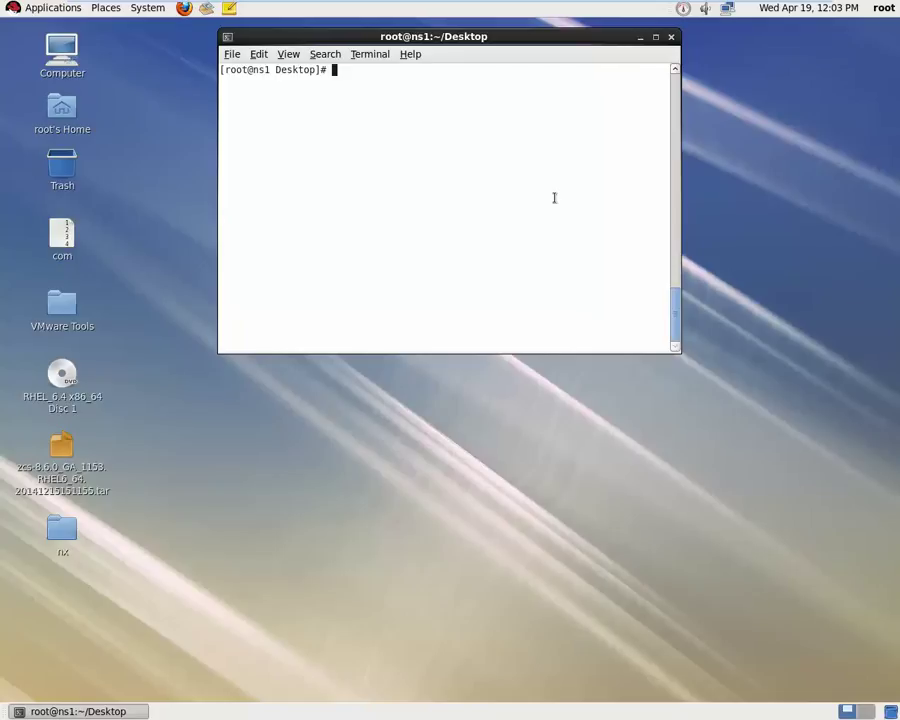
pyautogui.hotkey('ctrl', '+')
pyautogui.hotkey('ctrl', '+')
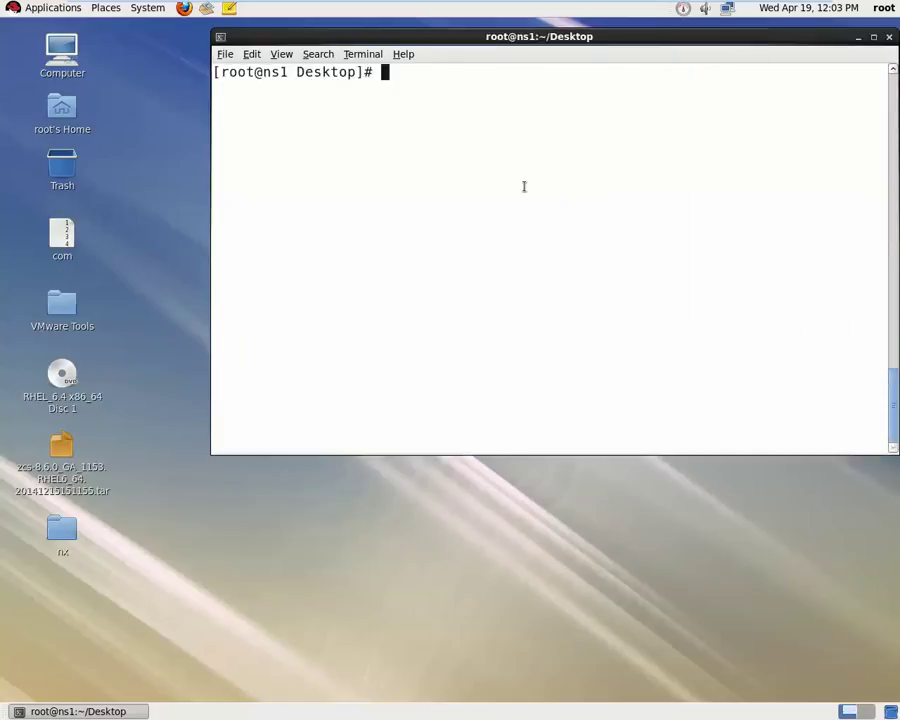
pyautogui.write('yum insta')
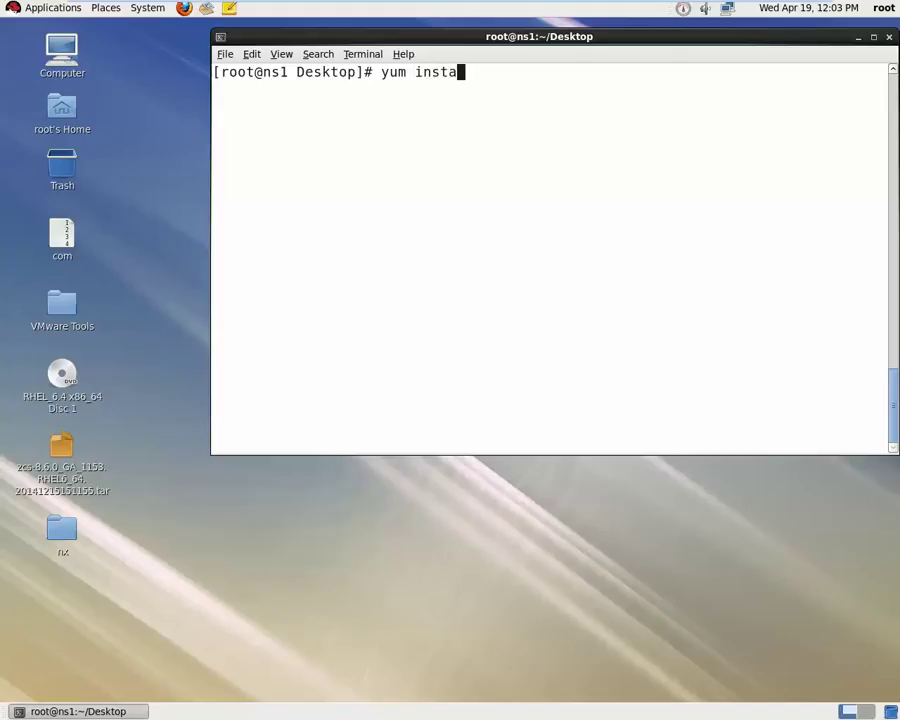
pyautogui.write('ll d')
pyautogui.press('BackSpace')
pyautogui.press('BackSpace')
pyautogui.press('BackSpace')
pyautogui.press('BackSpace')
pyautogui.press('BackSpace')
pyautogui.press('BackSpace')
pyautogui.press('BackSpace')
pyautogui.press('BackSpace')
pyautogui.press('BackSpace')
pyautogui.press('BackSpace')
pyautogui.press('BackSpace')
pyautogui.press('BackSpace')
pyautogui.press('BackSpace')
# - Look up the manual pages for dhcp and dhcpd, finishing with a cleared terminal
pyautogui.write('ma')
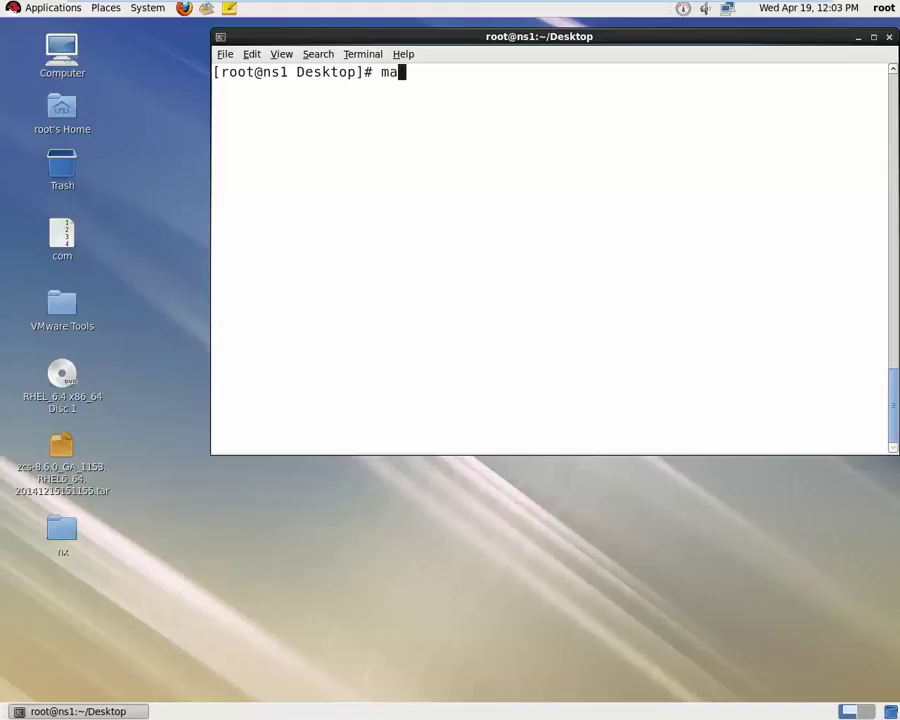
pyautogui.write('n dhcp')
pyautogui.press('Return')
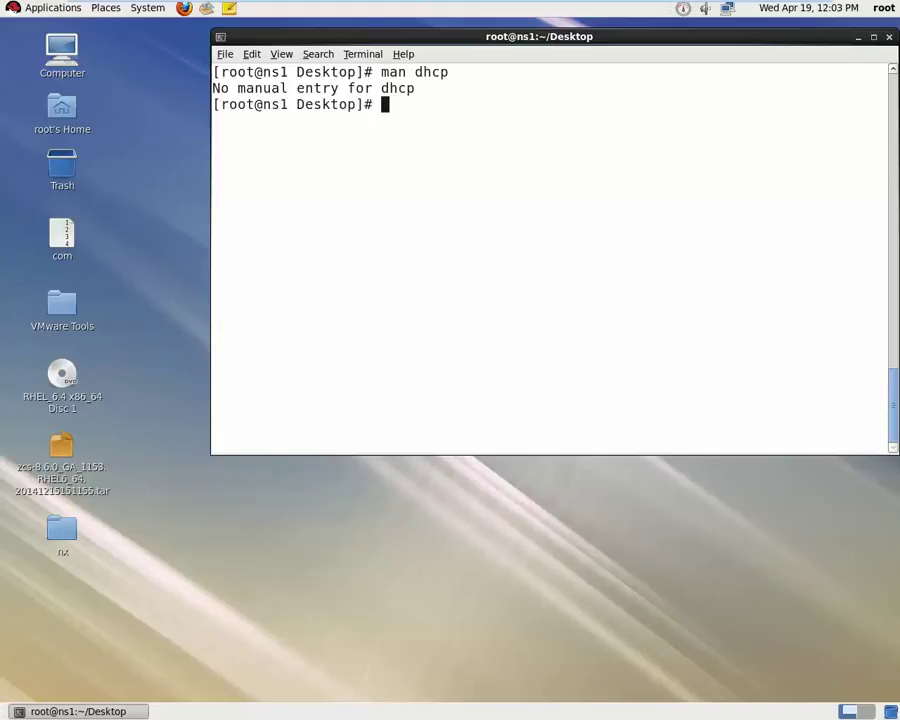
pyautogui.press('Up')
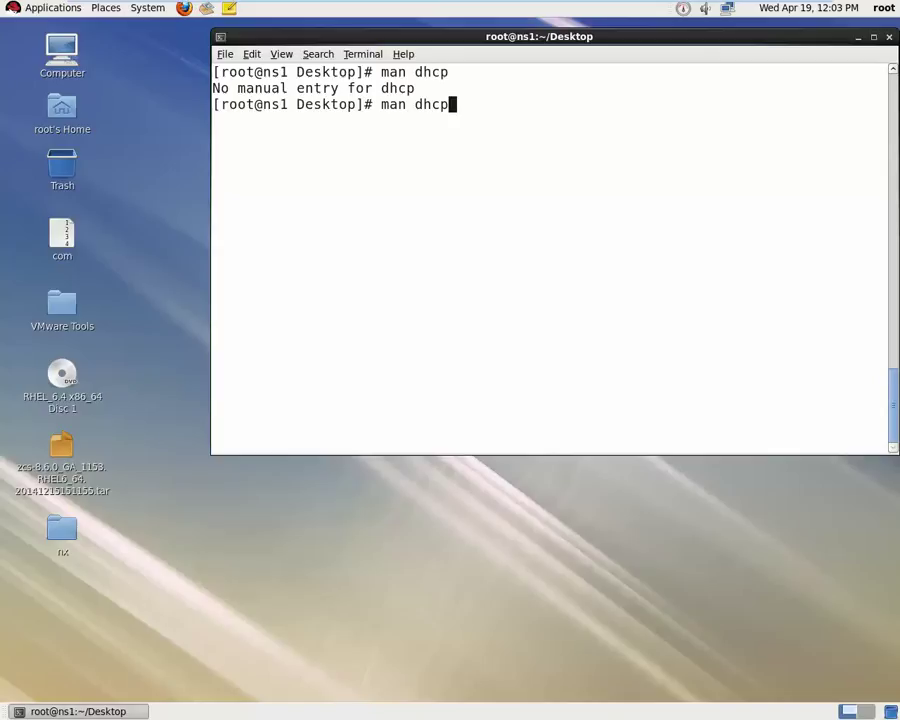
pyautogui.write('d')
pyautogui.press('Return')
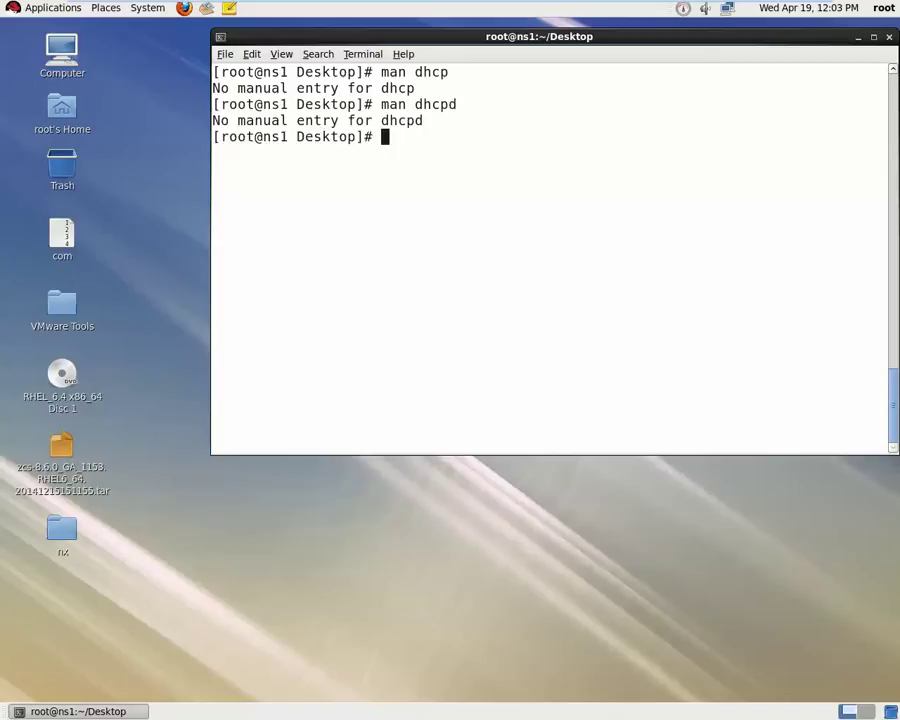
pyautogui.hotkey('ctrl', 'l')
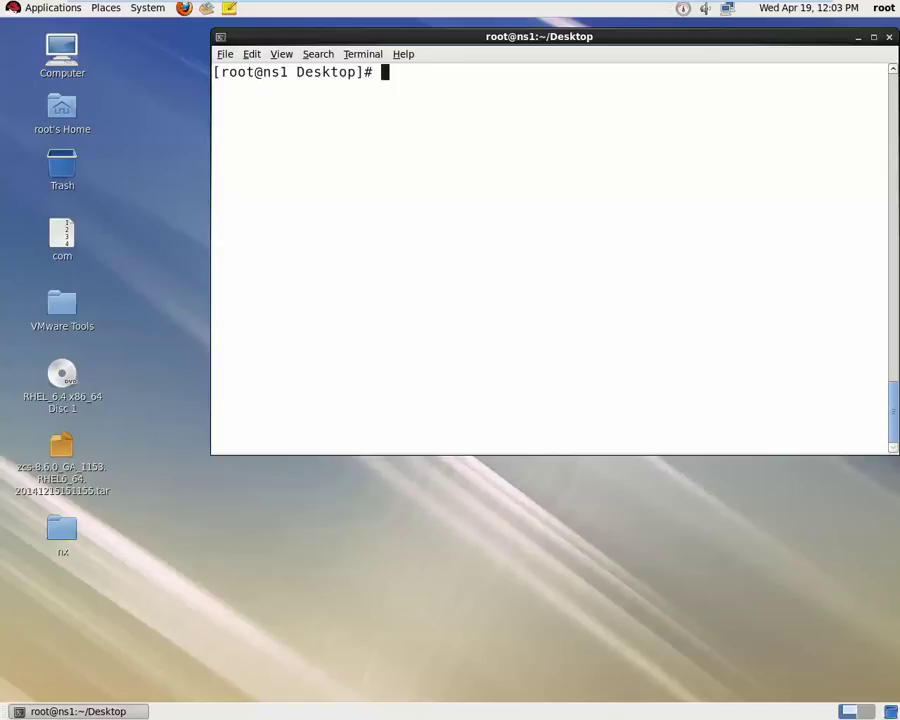
# - Install the DHCP packages with yum install dhcp* -y and shift the terminal window nearer the desktop's centre
pyautogui.write('yum inst')
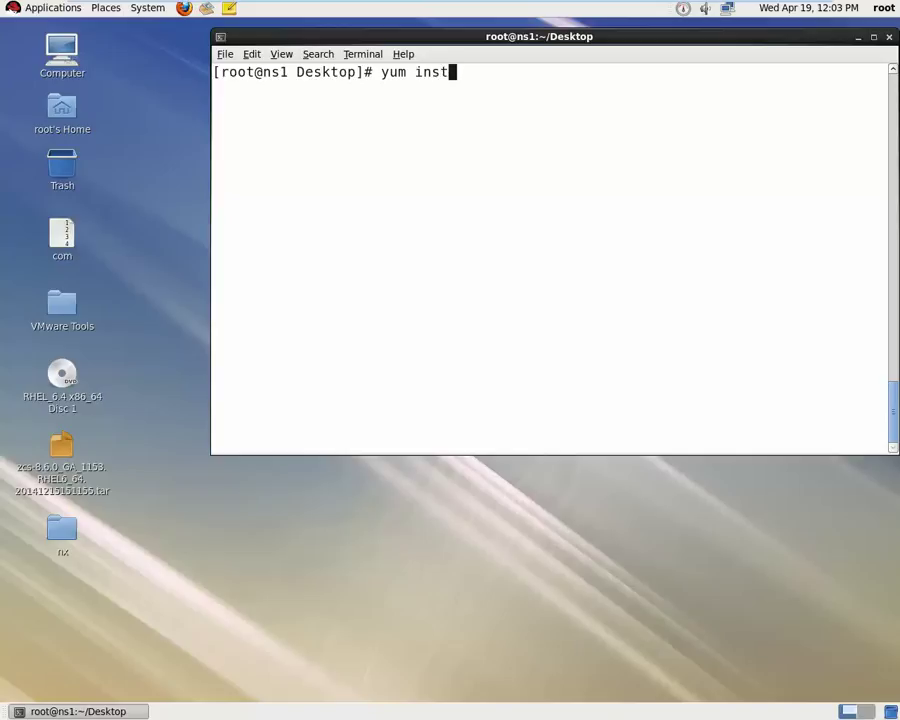
pyautogui.write('all dhcp')
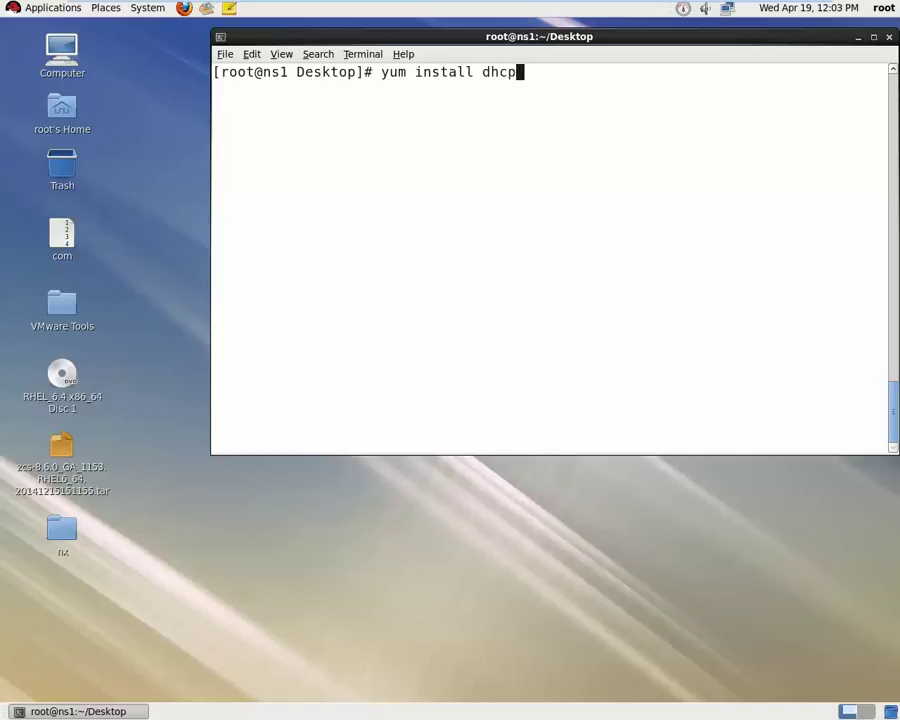
pyautogui.write('8')
pyautogui.press('BackSpace')
pyautogui.write('* -y')
pyautogui.press('Return')
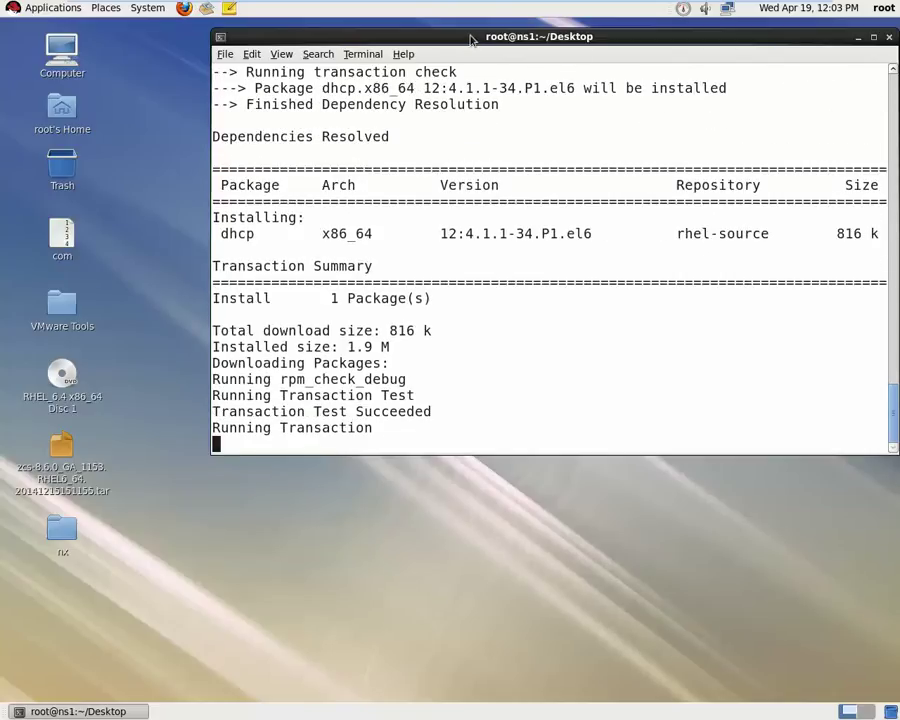
pyautogui.moveTo(469, 36); pyautogui.dragTo(338, 32)
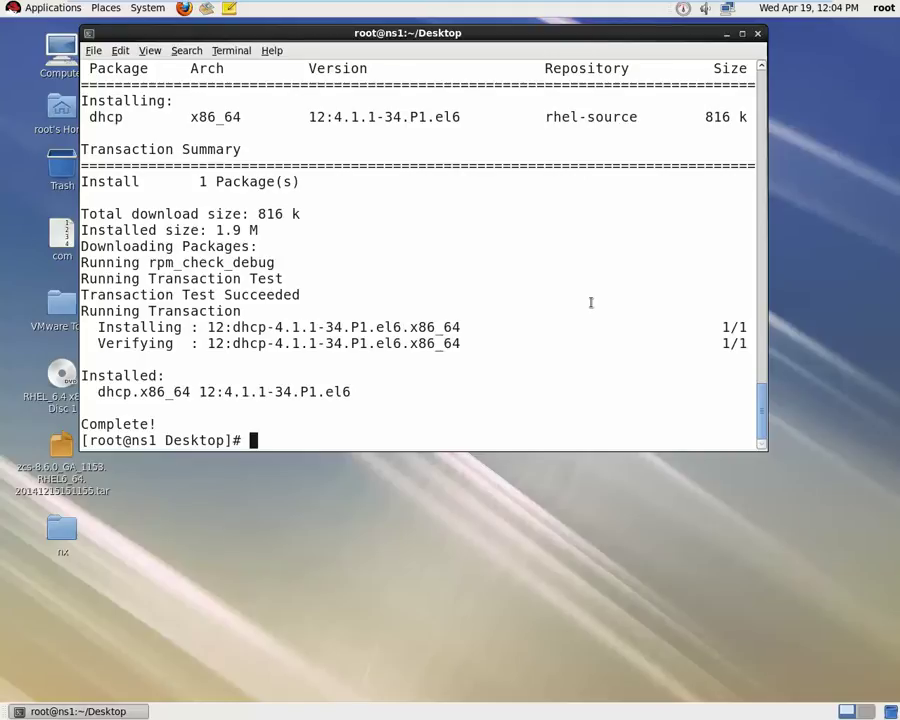
# - Clear the terminal and check the status of the dhcpd service
pyautogui.press('Return')
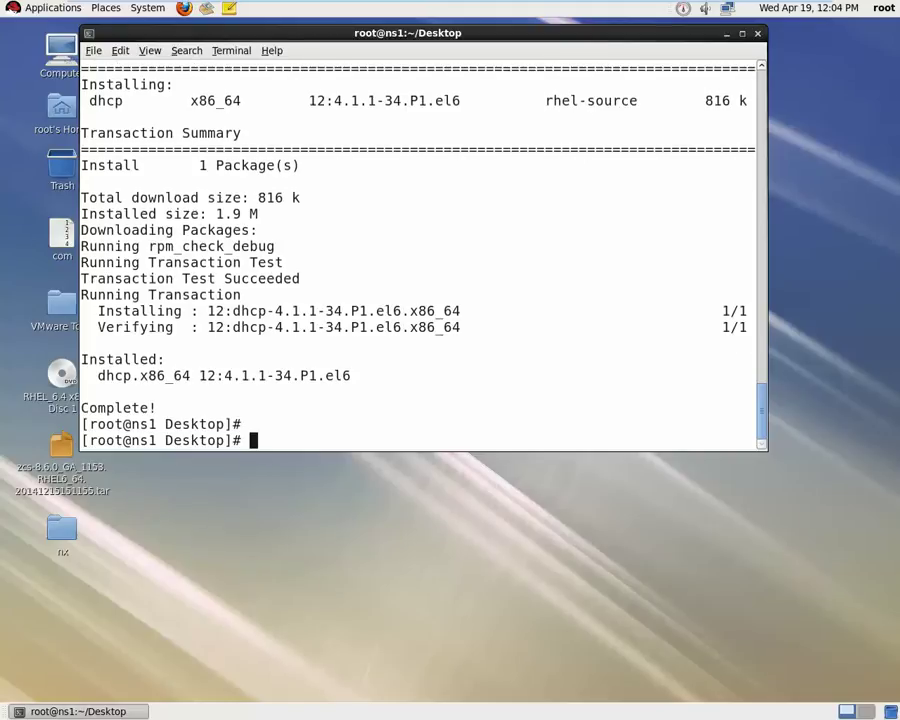
pyautogui.hotkey('ctrl', 'l')
pyautogui.write('service')
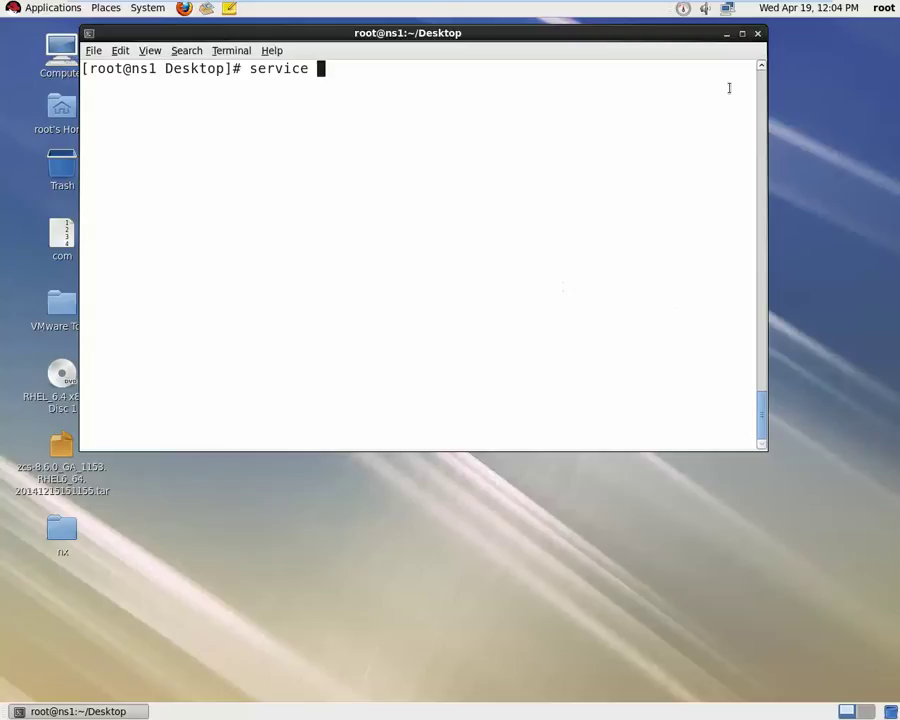
pyautogui.moveTo(405, 7)
pyautogui.write('dhcpd st')
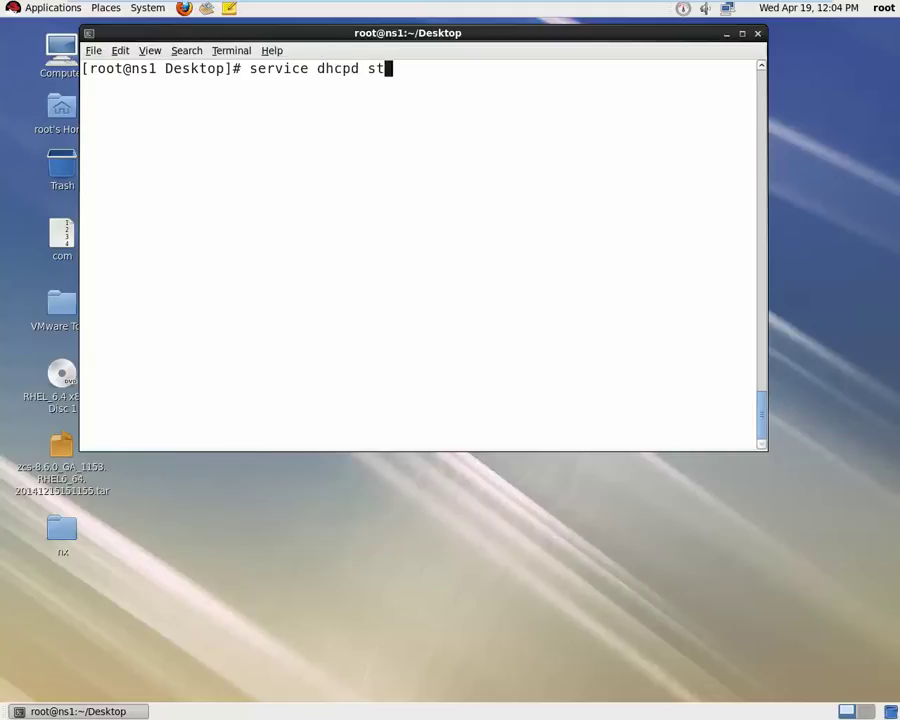
pyautogui.write('atus')
pyautogui.press('Return')
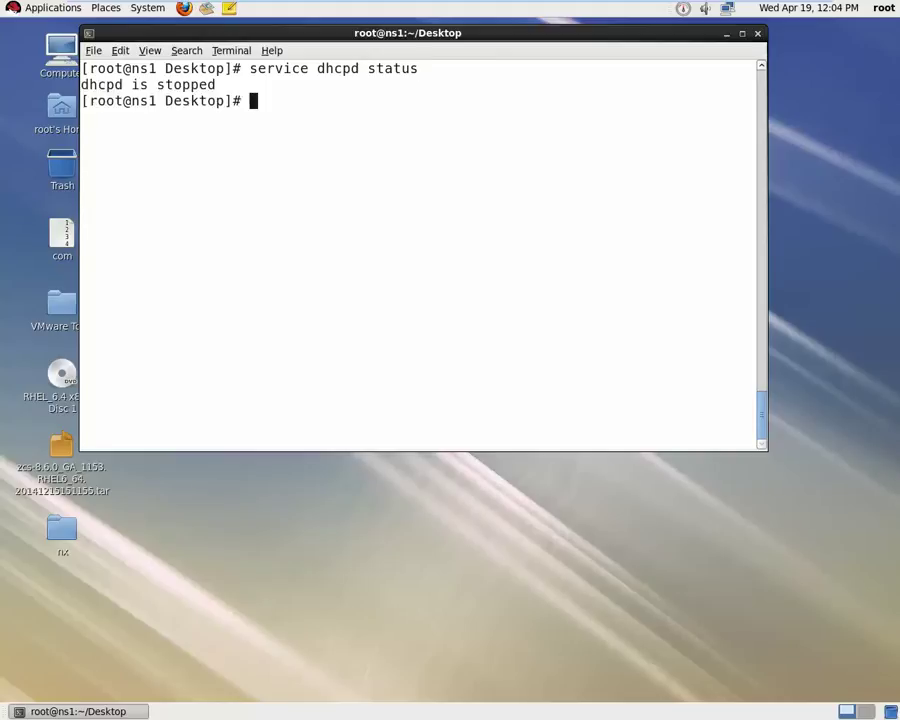
# - Try to list the files of a package named dhcpd with rpm -ql
pyautogui.write('rpm -ql dhc')
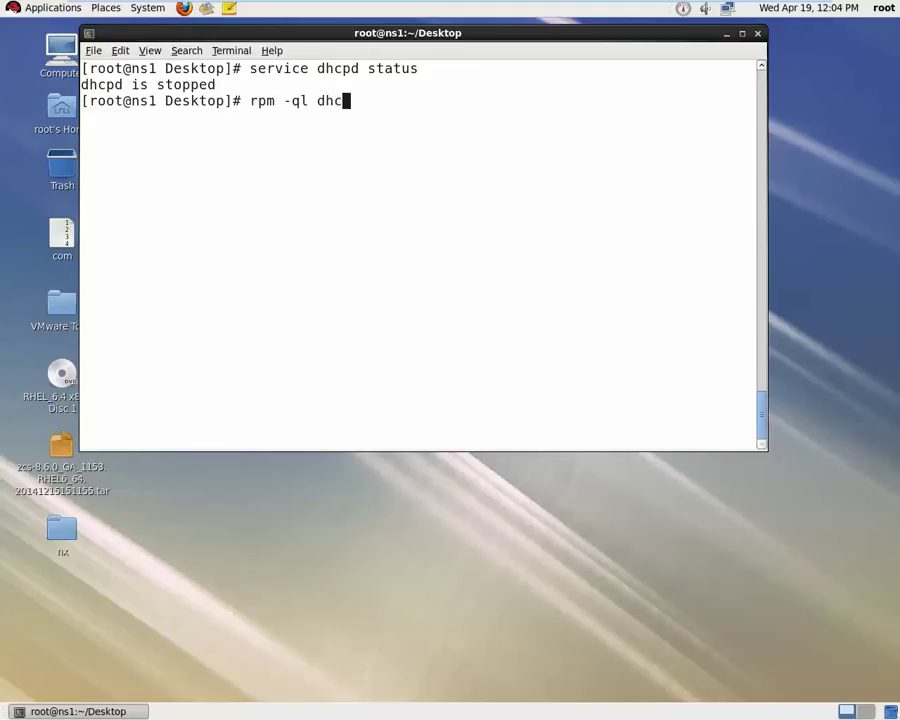
pyautogui.write('pd')
pyautogui.press('Return')
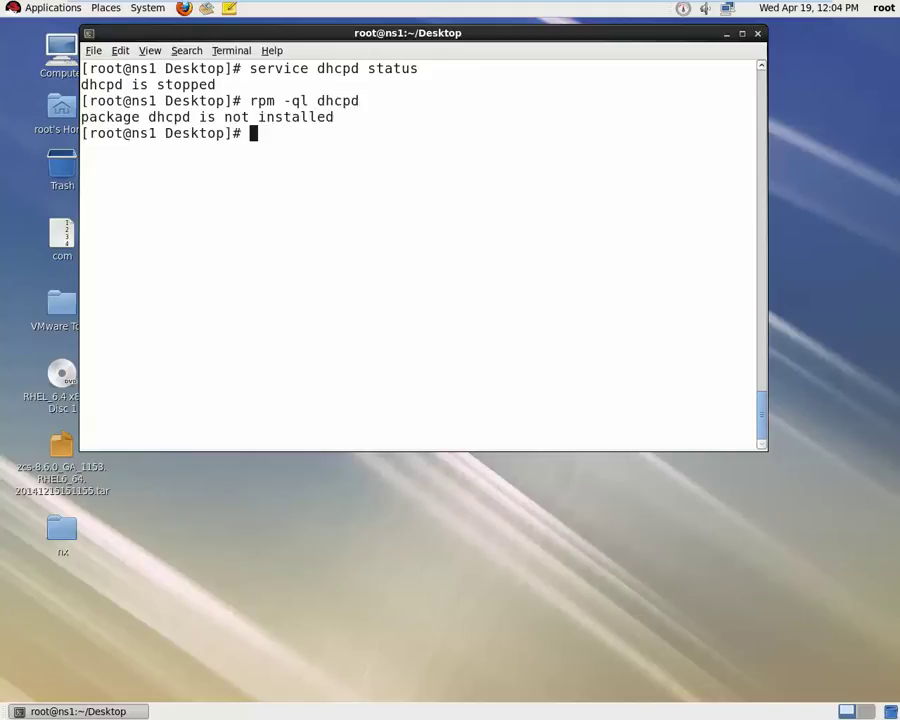
# - List the files of the dhcp package with rpm -ql dhcp and select the /etc/dhcp/dhcpd.conf path in the output
pyautogui.press('Up')
pyautogui.press('BackSpace')
pyautogui.press('Return')
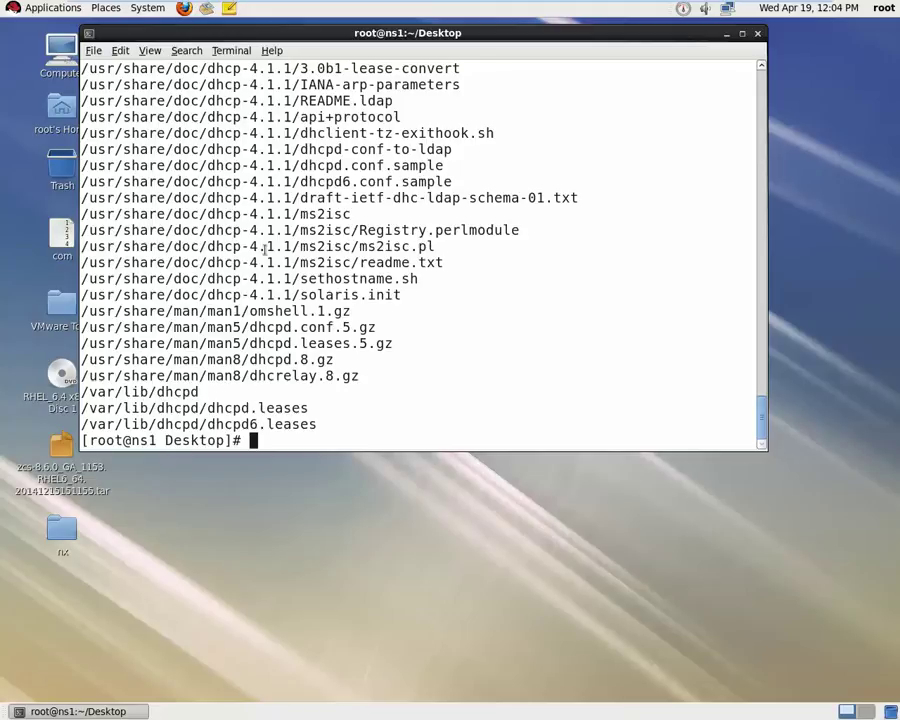
pyautogui.scroll(5, 186, 178)
pyautogui.scroll(1, 277, 252)
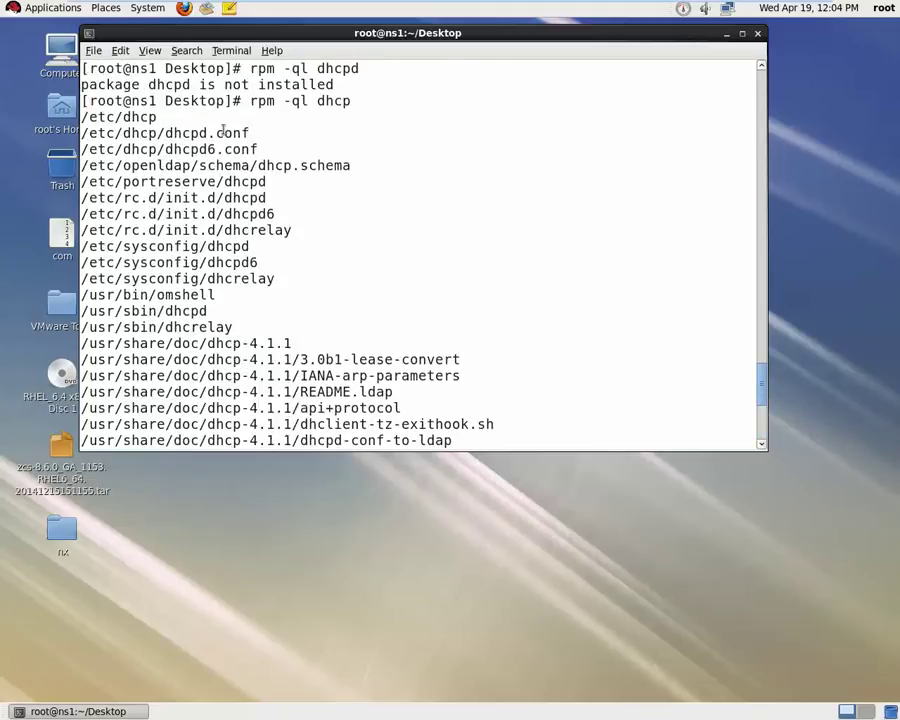
pyautogui.moveTo(263, 131); pyautogui.dragTo(80, 133)
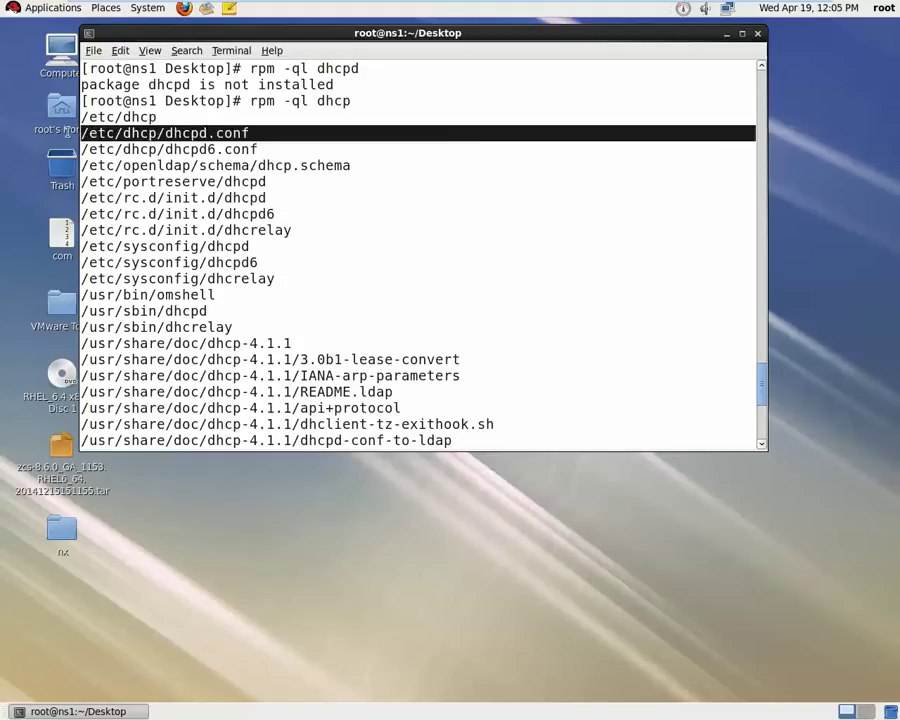
# - Review the dhcp package's file list, highlight the /var/lib/dhcpd/dhcpd.leases path, and clear the terminal
pyautogui.click(259, 148)
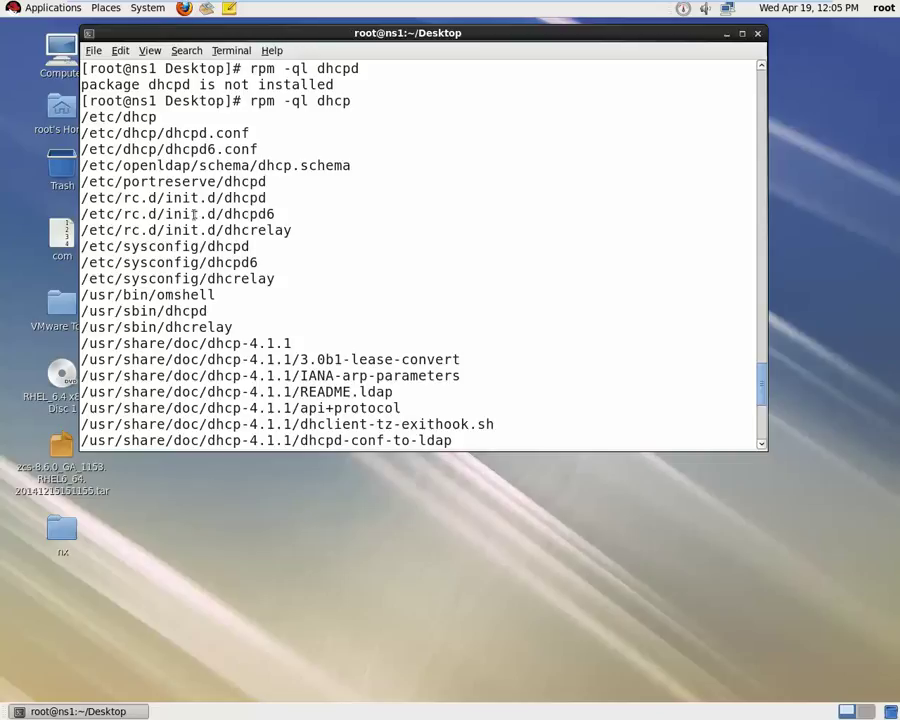
pyautogui.scroll(-1, 195, 227)
pyautogui.scroll(-5, 194, 228)
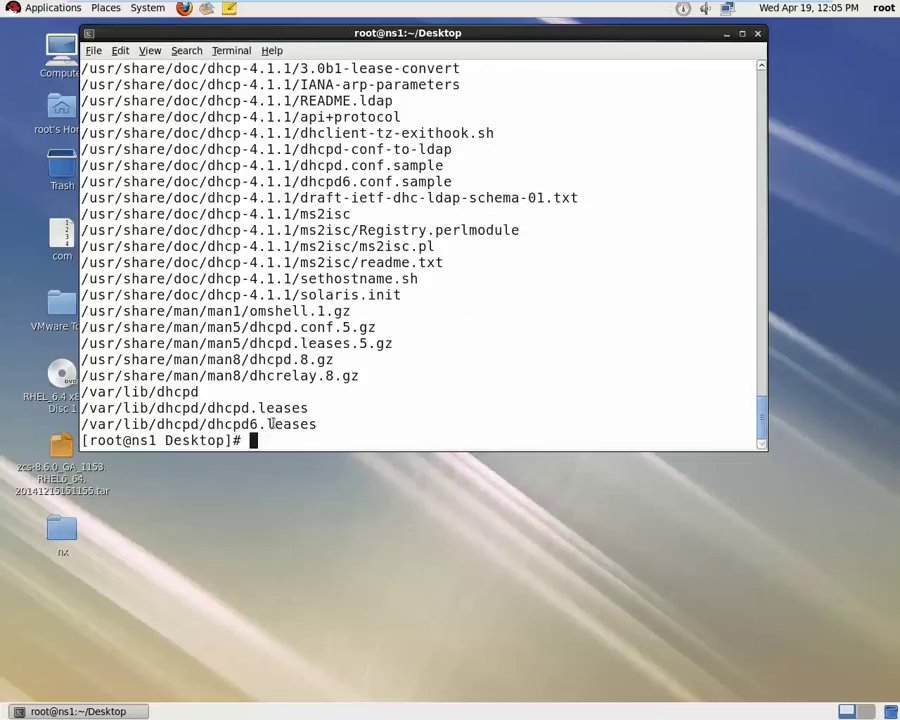
pyautogui.moveTo(320, 403); pyautogui.dragTo(89, 407)
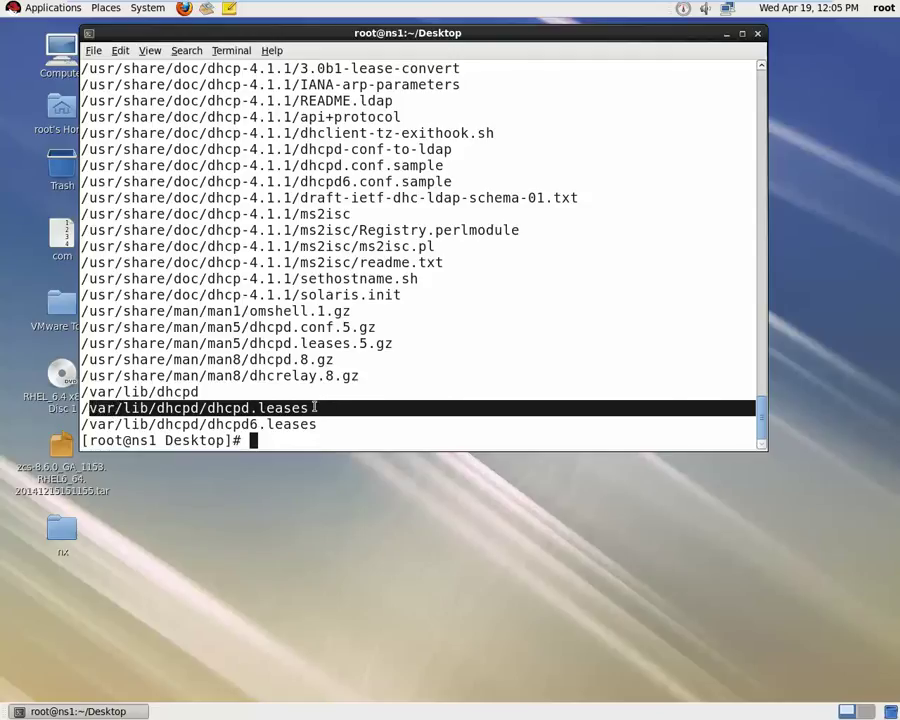
pyautogui.click(311, 405)
pyautogui.scroll(4, 311, 405)
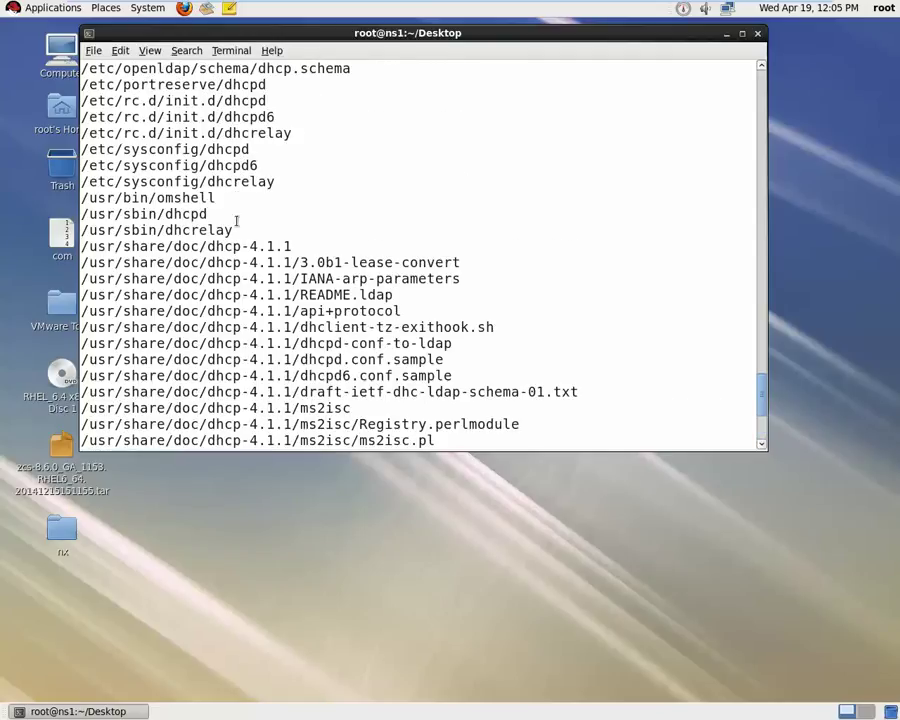
pyautogui.scroll(3, 236, 222)
pyautogui.scroll(-5, 297, 283)
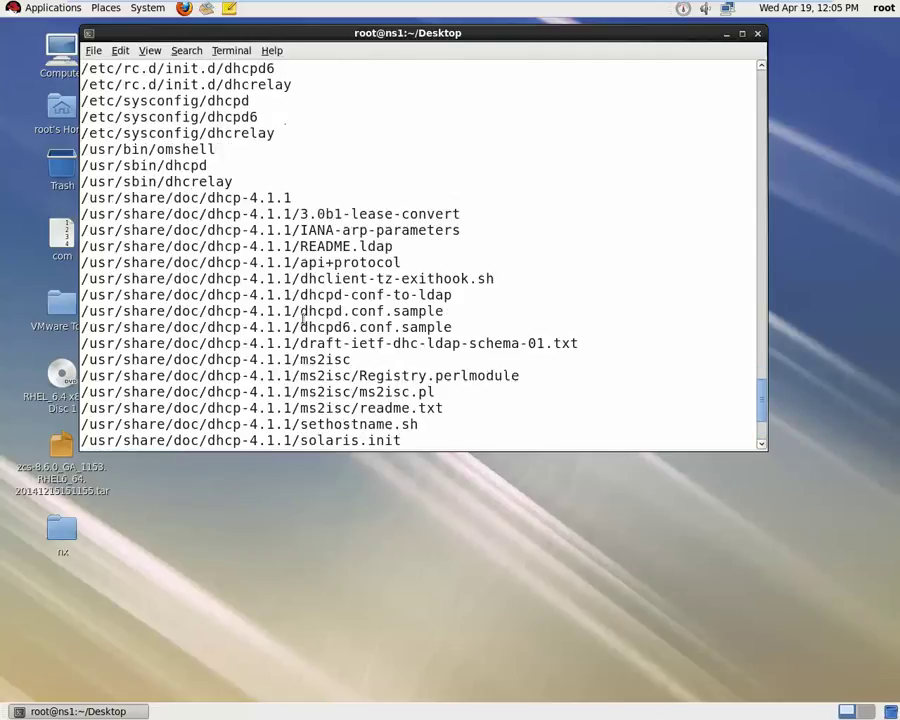
pyautogui.scroll(5, 297, 327)
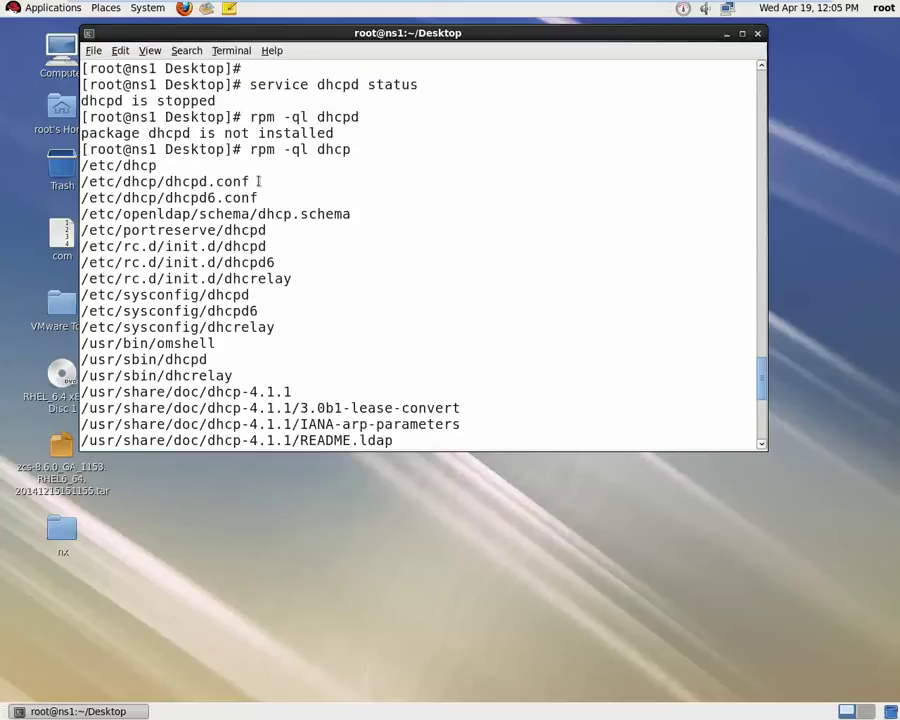
pyautogui.hotkey('ctrl', 'l')
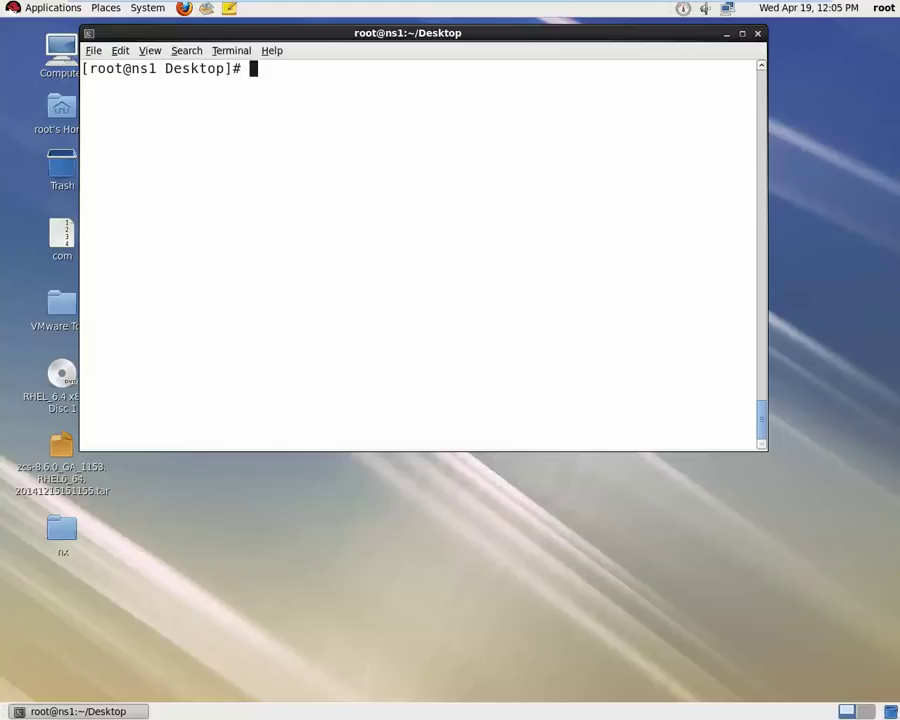
pyautogui.press('Up')
pyautogui.press('Up')
pyautogui.press('Up')
pyautogui.press('Up')
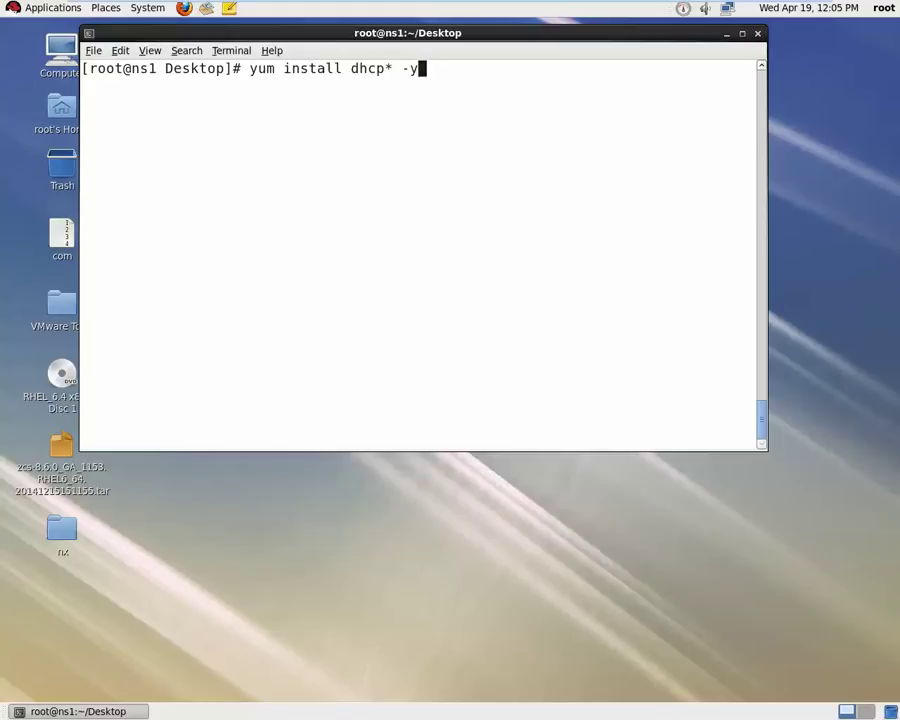
pyautogui.press('Down')
pyautogui.press('BackSpace')
pyautogui.press('BackSpace')
pyautogui.press('BackSpace')
pyautogui.press('BackSpace')
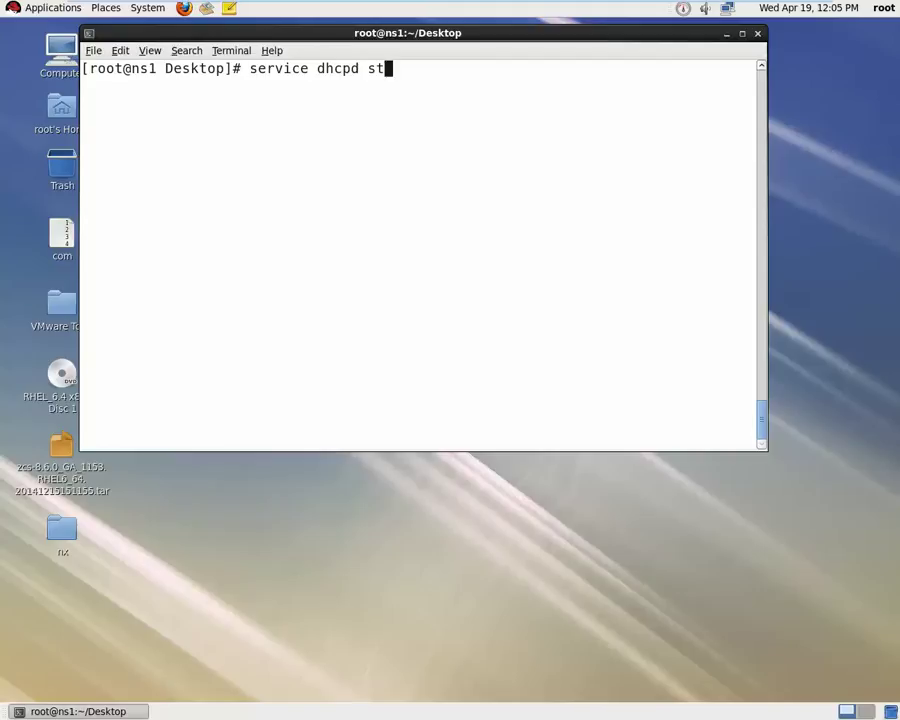
pyautogui.hotkey('ctrl', 'u')
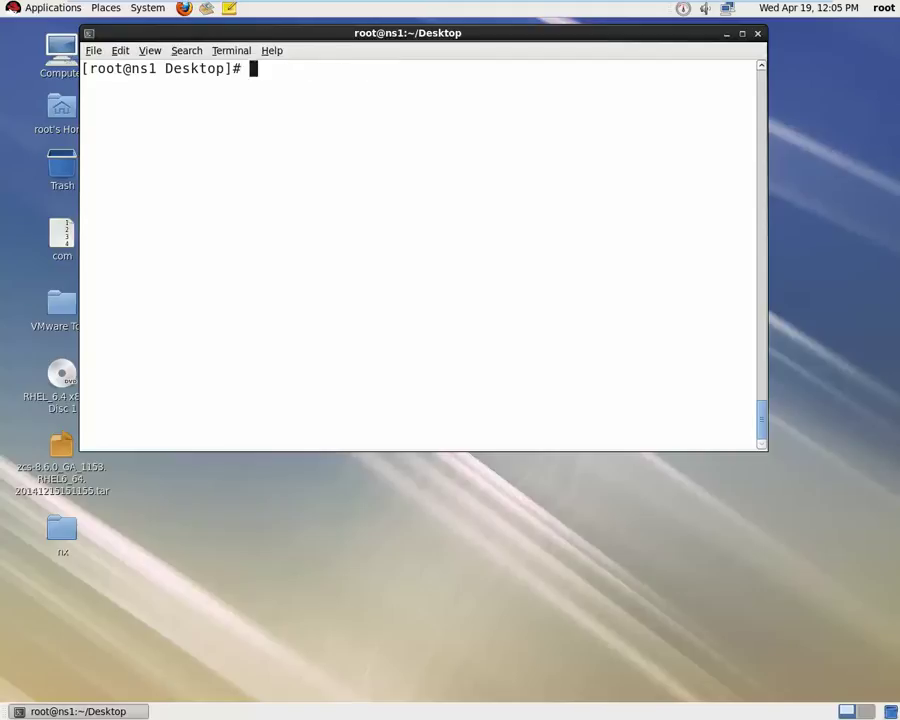
pyautogui.write('cat')
pyautogui.press('BackSpace')
pyautogui.press('BackSpace')
pyautogui.press('BackSpace')
pyautogui.press('BackSpace')
# - Open /etc/dhcp/dhcpd.conf in vim to view its contents, and exit the editor with :x
pyautogui.write('vim /etc/dh')
pyautogui.press('Tab')
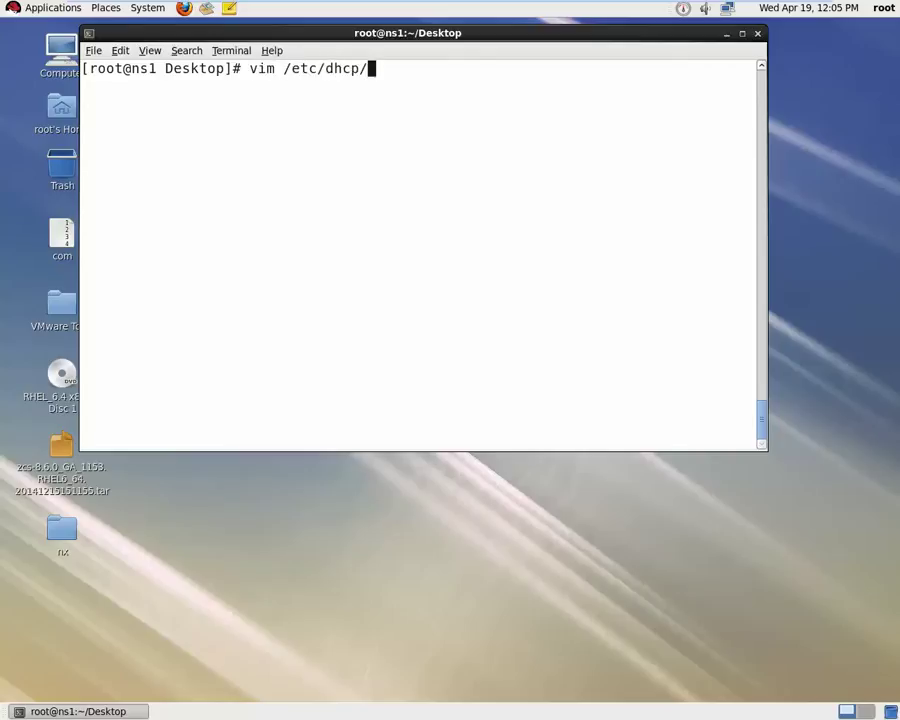
pyautogui.write('dhc')
pyautogui.press('Tab')
pyautogui.press('Tab')
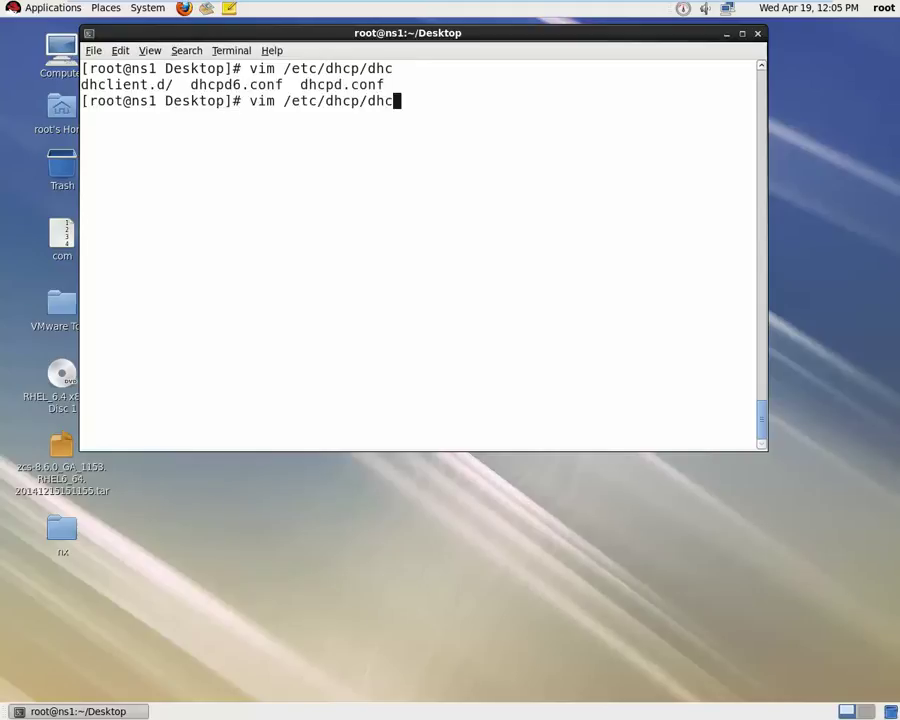
pyautogui.write('pd.')
pyautogui.press('Tab')
pyautogui.hotkey('ctrl', 'l')
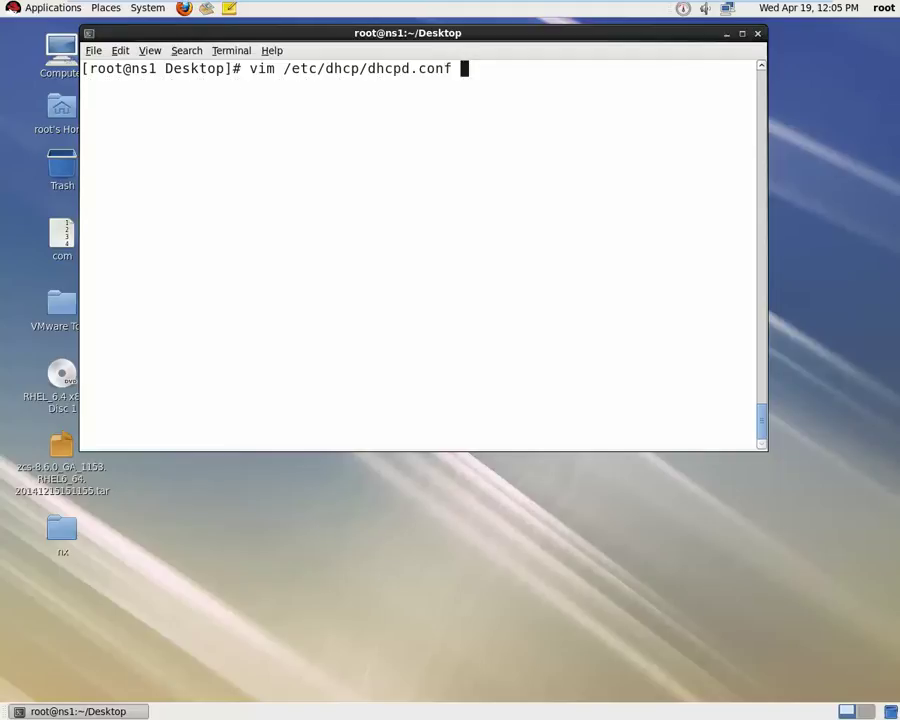
pyautogui.press('Return')
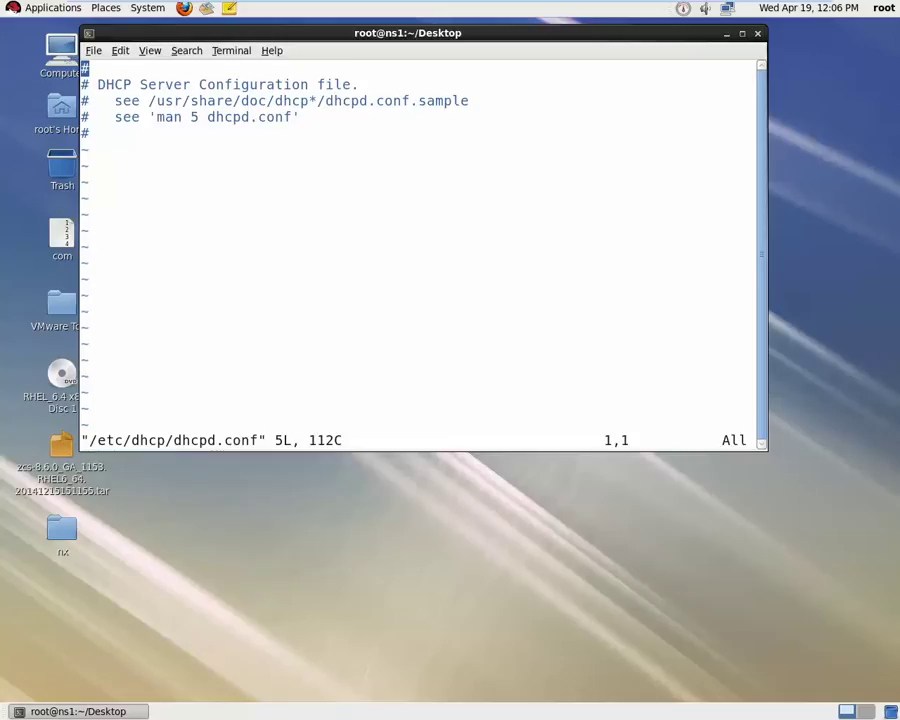
pyautogui.write(':x')
pyautogui.press('Return')
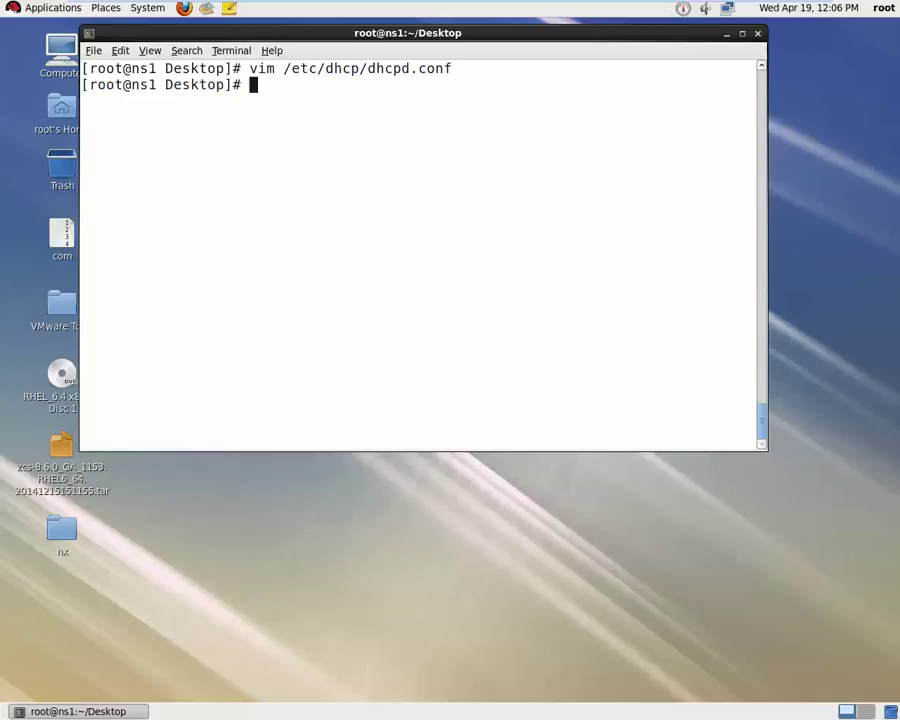
# - Run ifconfig to examine the network interfaces' addresses, and clear the terminal
pyautogui.write('ifconfig')
pyautogui.press('Return')
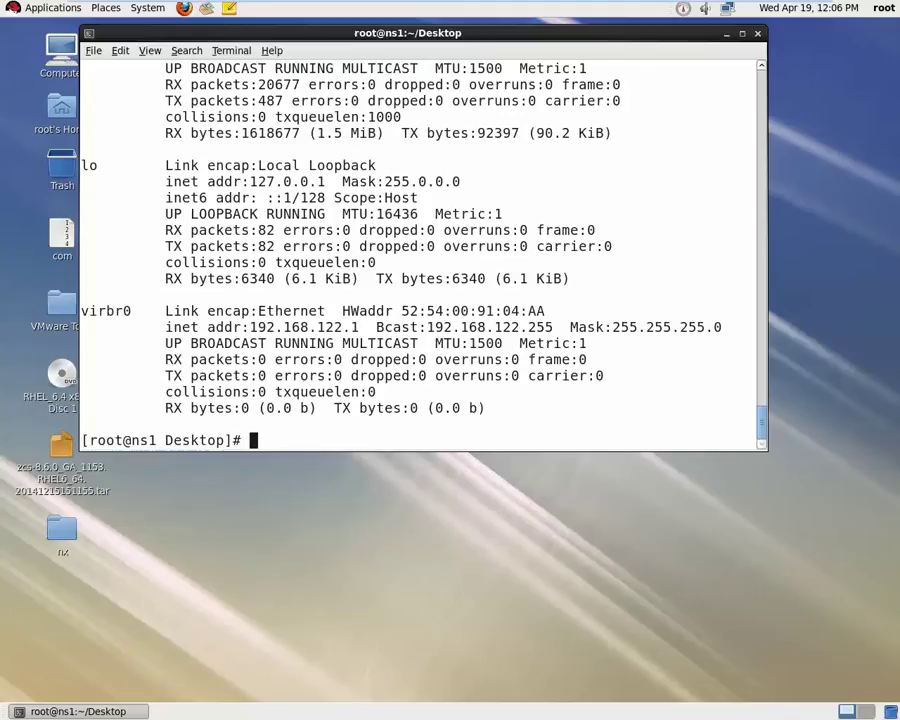
pyautogui.scroll(5, 222, 152)
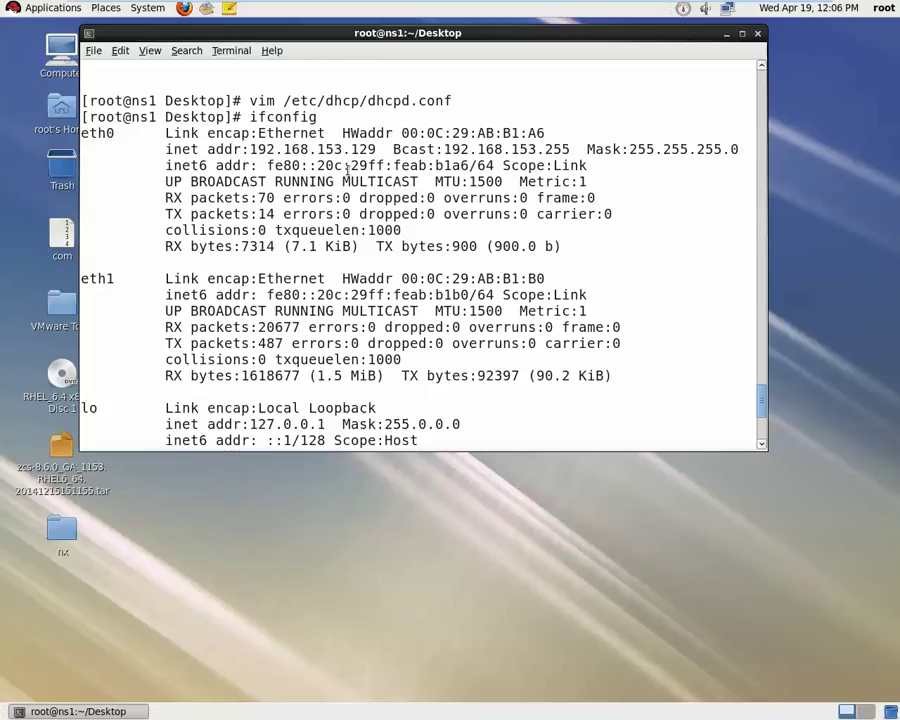
pyautogui.scroll(-5, 350, 180)
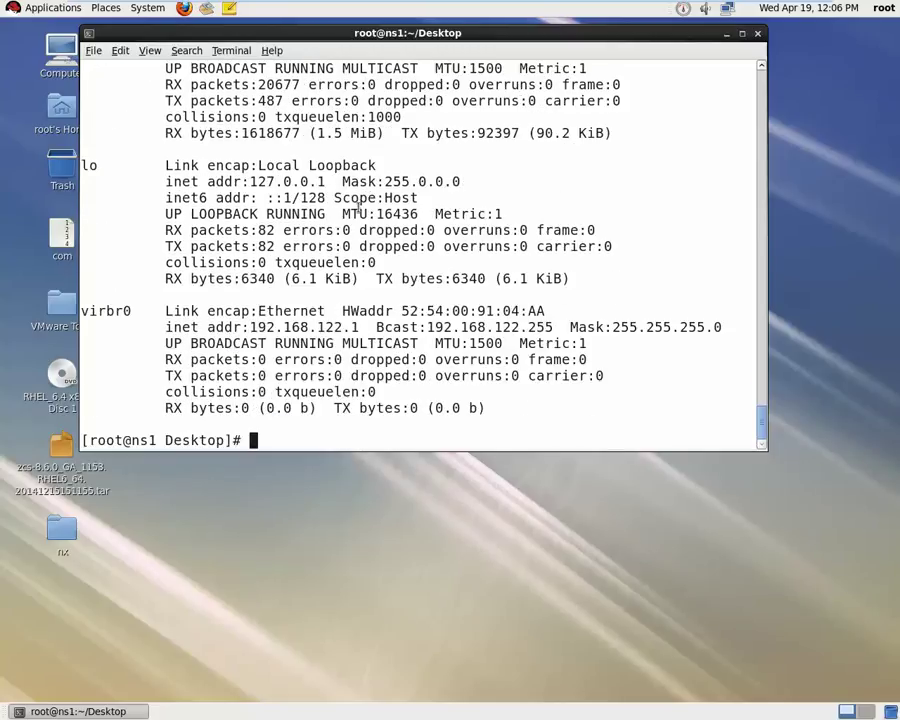
pyautogui.hotkey('ctrl', 'l')
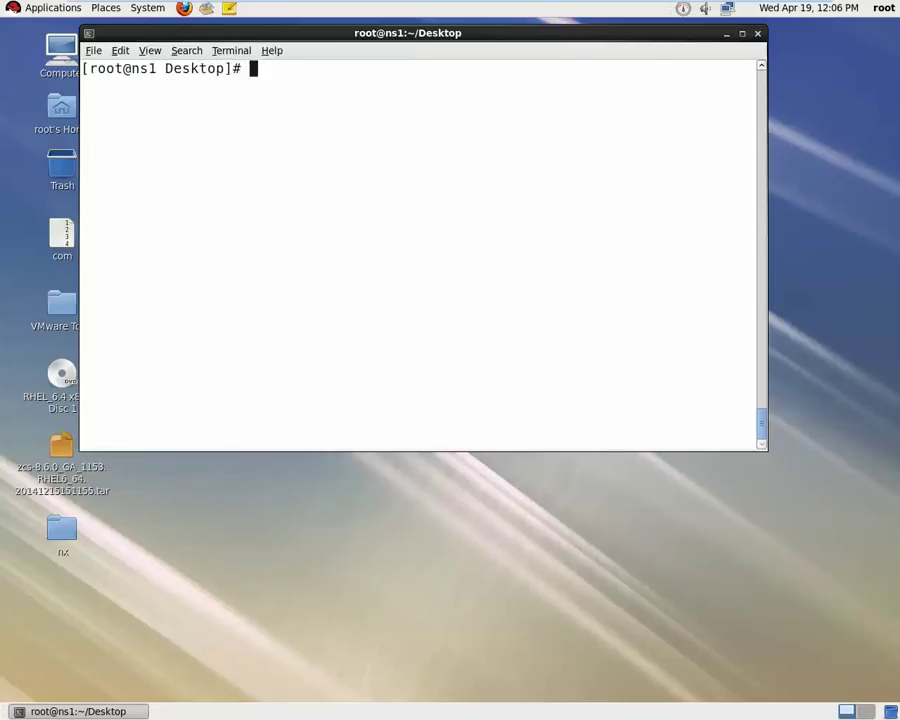
# - Reuse the earlier vim command with cat in its place to print /etc/dhcp/dhcpd.conf in the terminal
pyautogui.write('ifconfig')
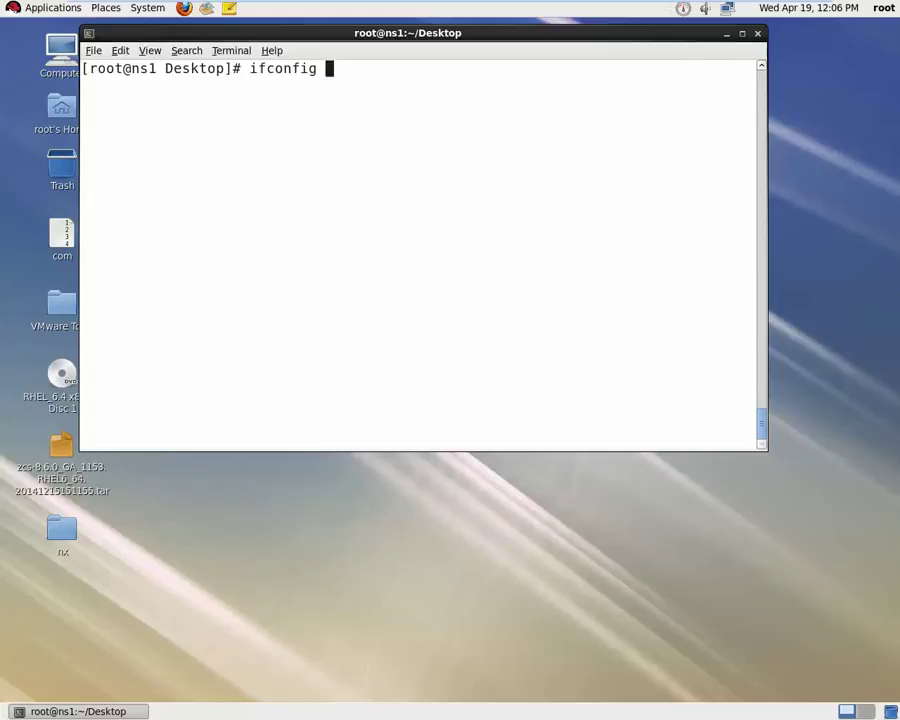
pyautogui.press('Up')
pyautogui.press('Left')
pyautogui.press('Left')
pyautogui.press('Left')
pyautogui.press('Left')
pyautogui.press('Left')
pyautogui.press('Left')
pyautogui.press('Left')
pyautogui.press('Left')
pyautogui.press('Left')
pyautogui.press('Left')
pyautogui.press('Left')
pyautogui.press('Left')
pyautogui.press('Left')
pyautogui.press('Left')
pyautogui.press('Left')
pyautogui.press('Left')
pyautogui.press('Left')
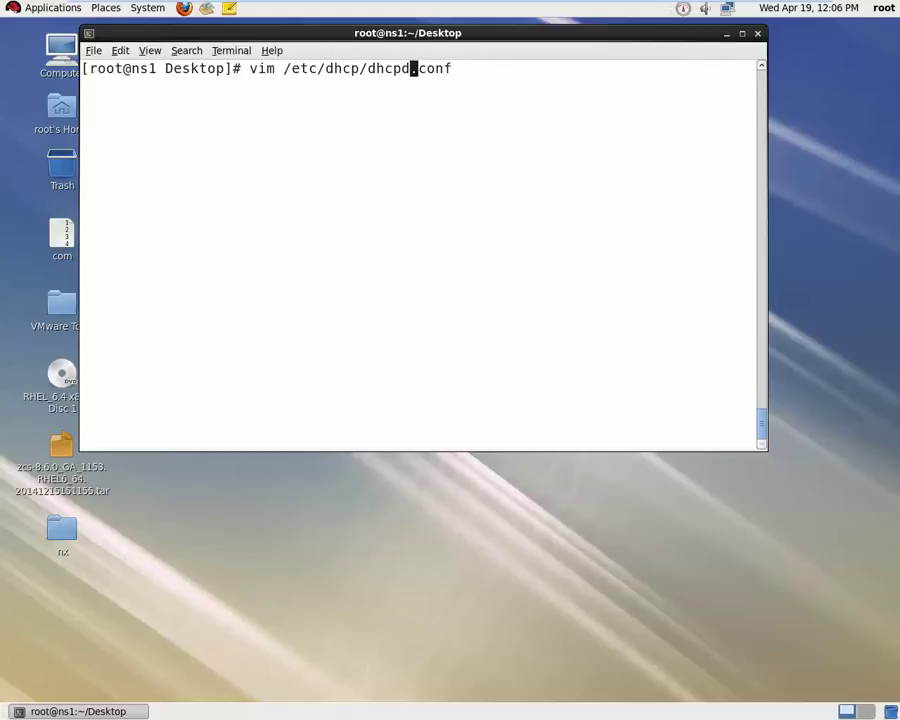
pyautogui.press('Left')
pyautogui.press('Left')
pyautogui.press('Left')
pyautogui.press('Left')
pyautogui.press('Left')
pyautogui.press('Left')
pyautogui.press('Left')
pyautogui.press('Delete')
pyautogui.press('Delete')
pyautogui.press('Delete')
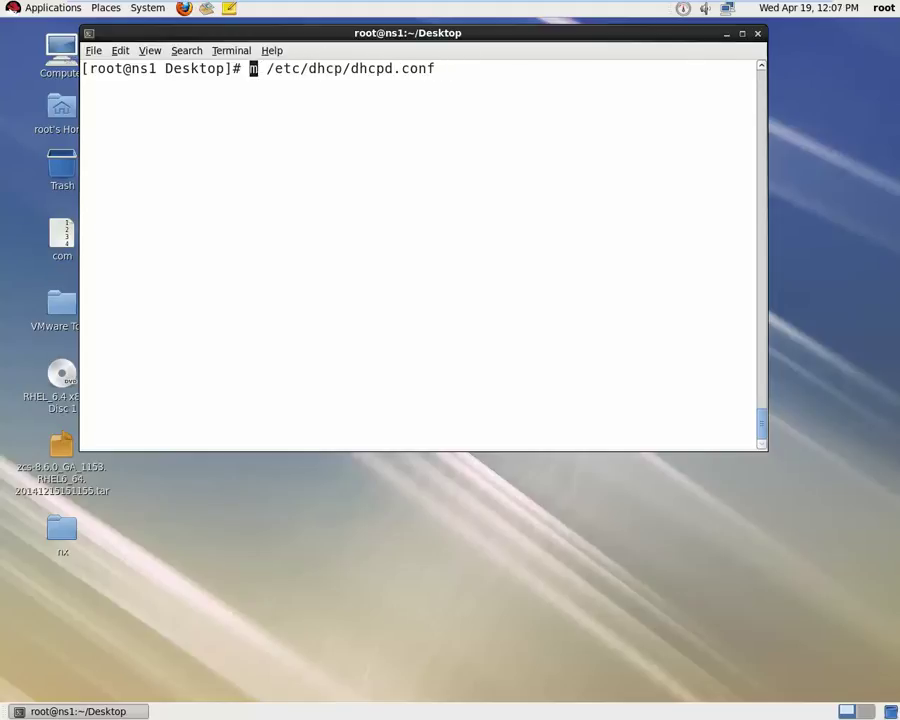
pyautogui.write('cat')
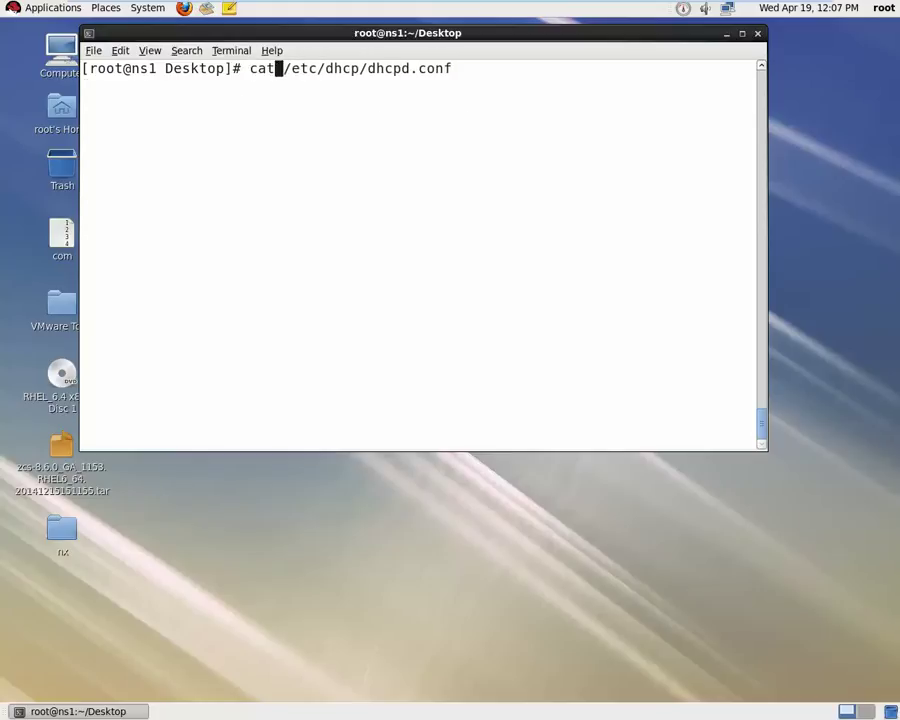
pyautogui.press('Return')
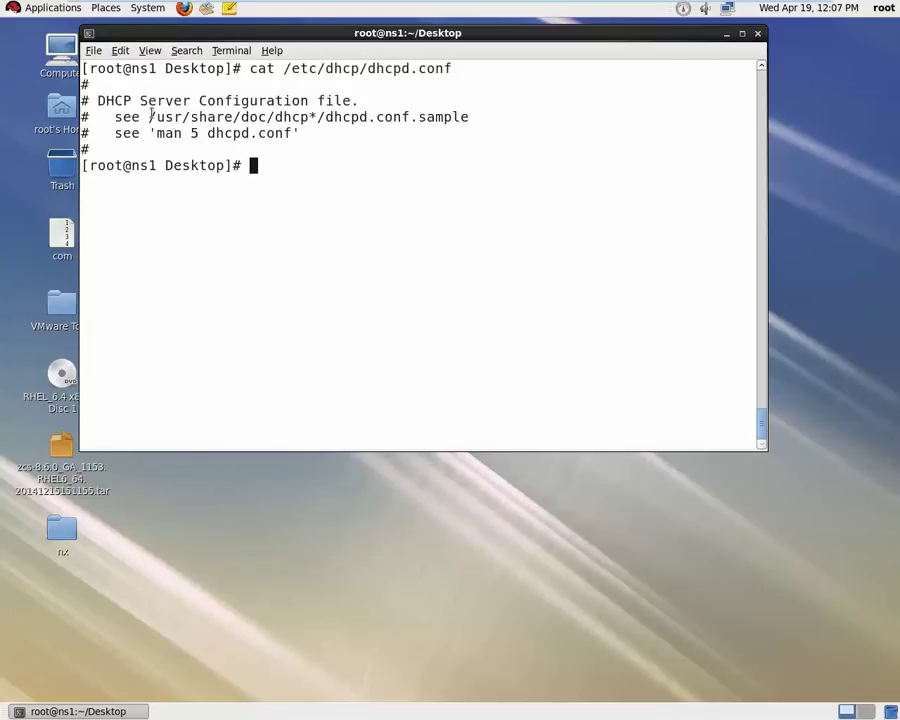
# - Copy the path /usr/share/doc/dhcp*/dhcpd.conf.sample from the output and open that file with the firefox command
pyautogui.moveTo(149, 117); pyautogui.dragTo(472, 118)
pyautogui.rightClick(438, 119)
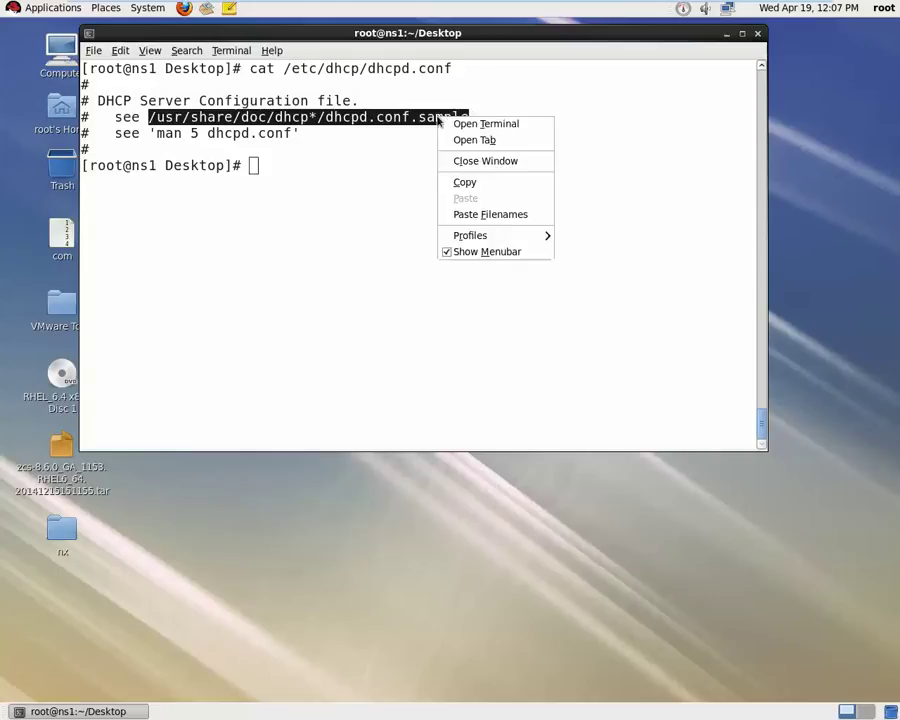
pyautogui.click(466, 185)
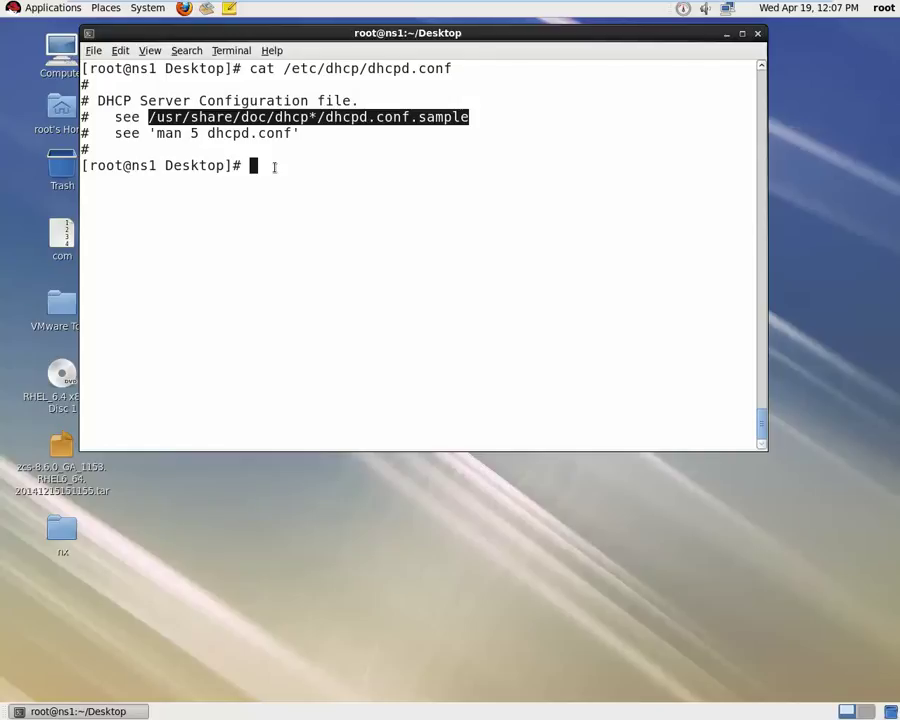
pyautogui.write('vi')
pyautogui.press('BackSpace')
pyautogui.press('BackSpace')
pyautogui.write('firefox')
pyautogui.rightClick(321, 168)
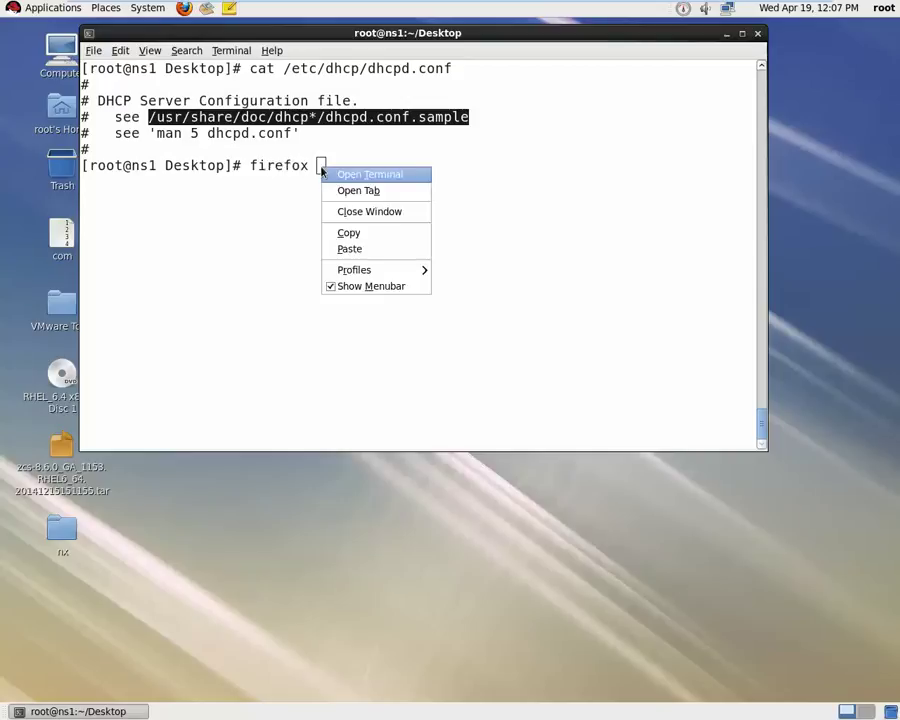
pyautogui.click(349, 249)
pyautogui.press('Return')
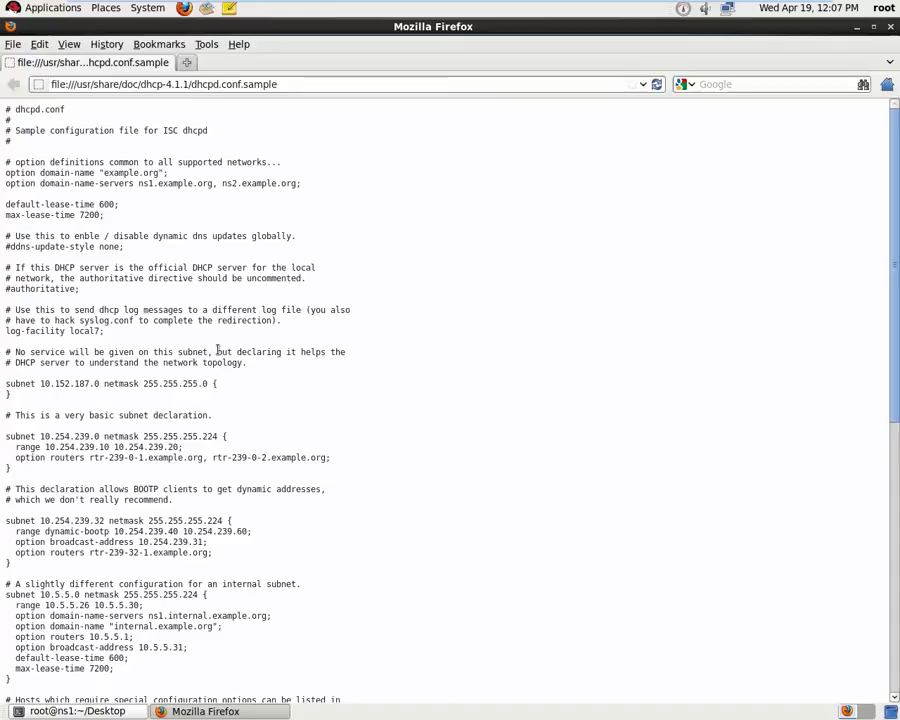
# - Select the sample file's internal subnet block, from its "A slightly different configuration" comment to the closing brace
pyautogui.scroll(-4, 220, 352)
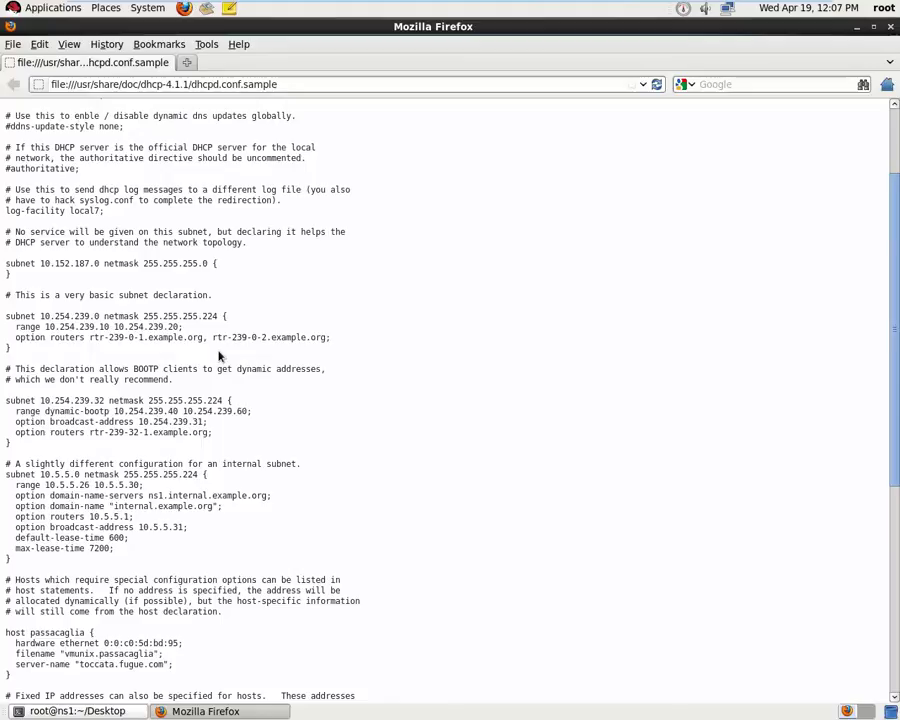
pyautogui.scroll(-3, 220, 355)
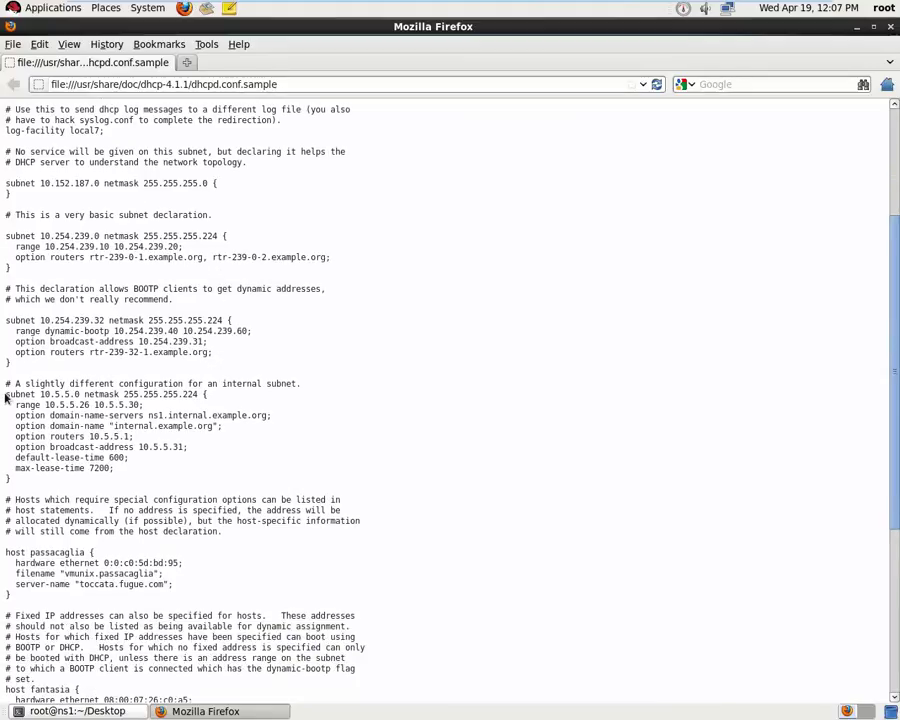
pyautogui.moveTo(6, 383); pyautogui.dragTo(31, 481)
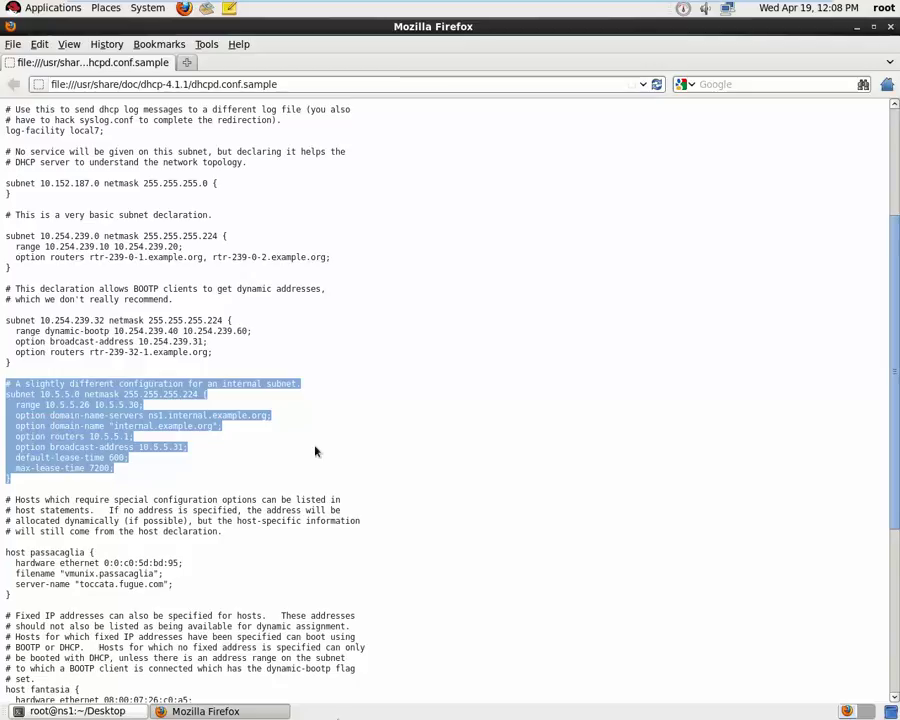
# - Return to the terminal and interrupt the running firefox command to get the prompt back
pyautogui.moveTo(290, 7)
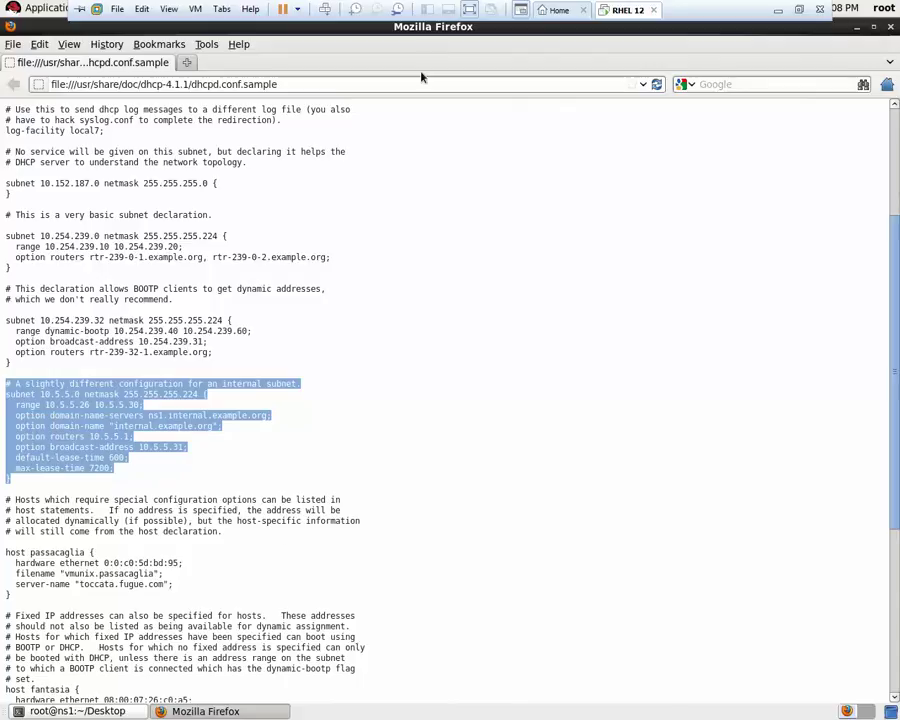
pyautogui.click(182, 716)
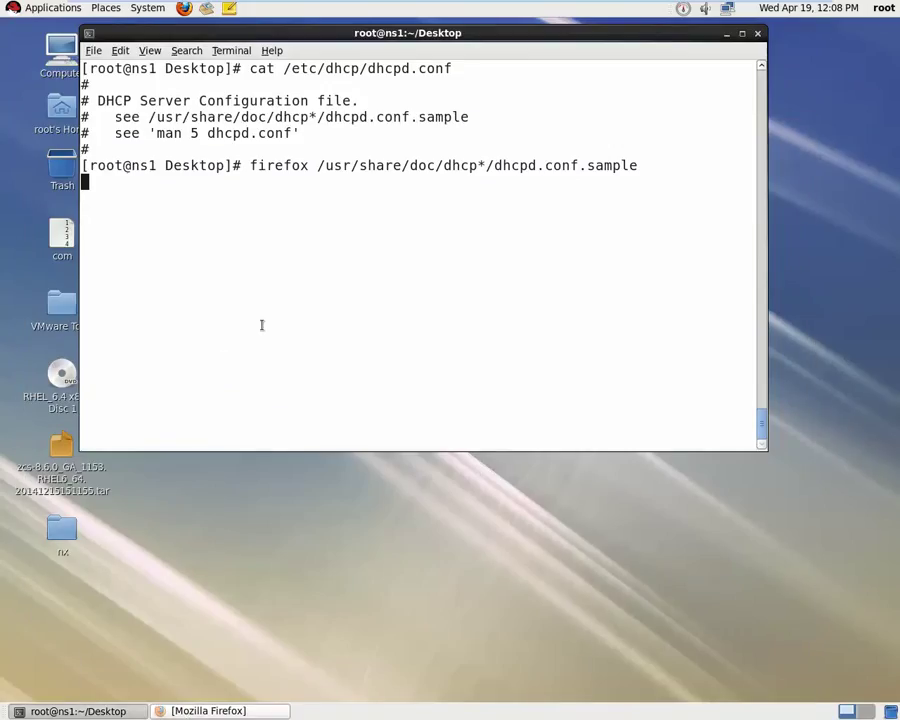
pyautogui.hotkey('ctrl', 'c')
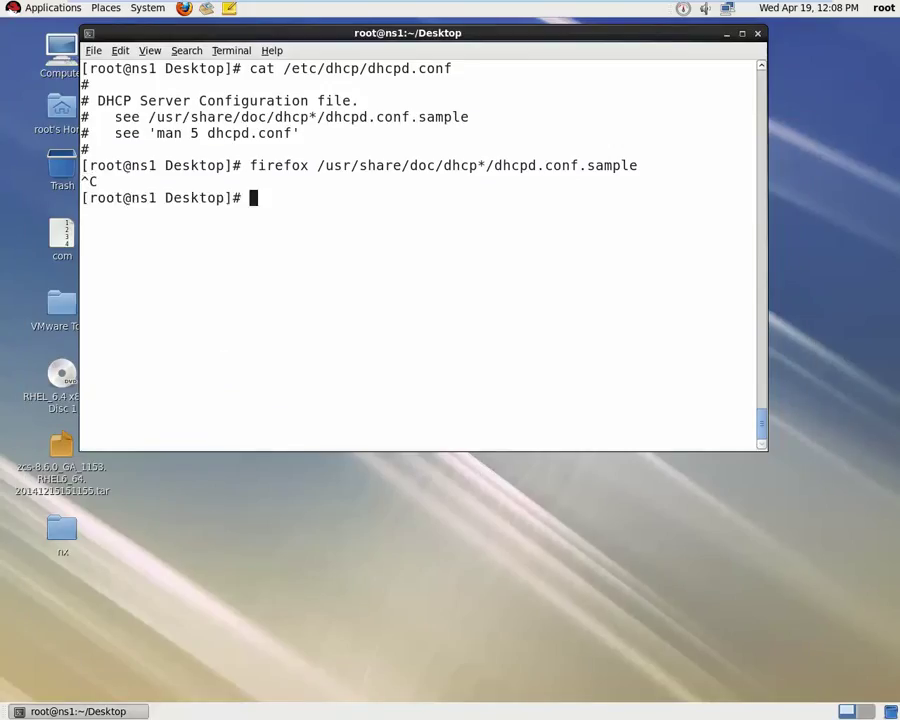
pyautogui.press('Return')
pyautogui.press('Return')
# - Reuse the earlier cat command with vim in its place to open /etc/dhcp/dhcpd.conf for editing
pyautogui.press('Up')
pyautogui.press('Up')
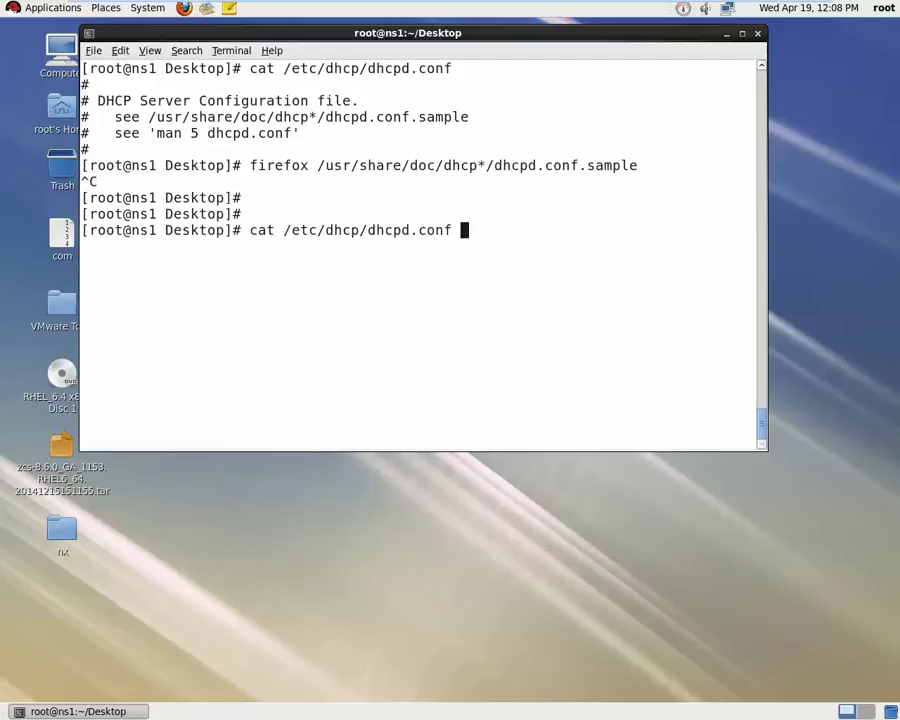
pyautogui.hotkey('ctrl', 'a')
pyautogui.press('Delete')
pyautogui.press('Delete')
pyautogui.press('Delete')
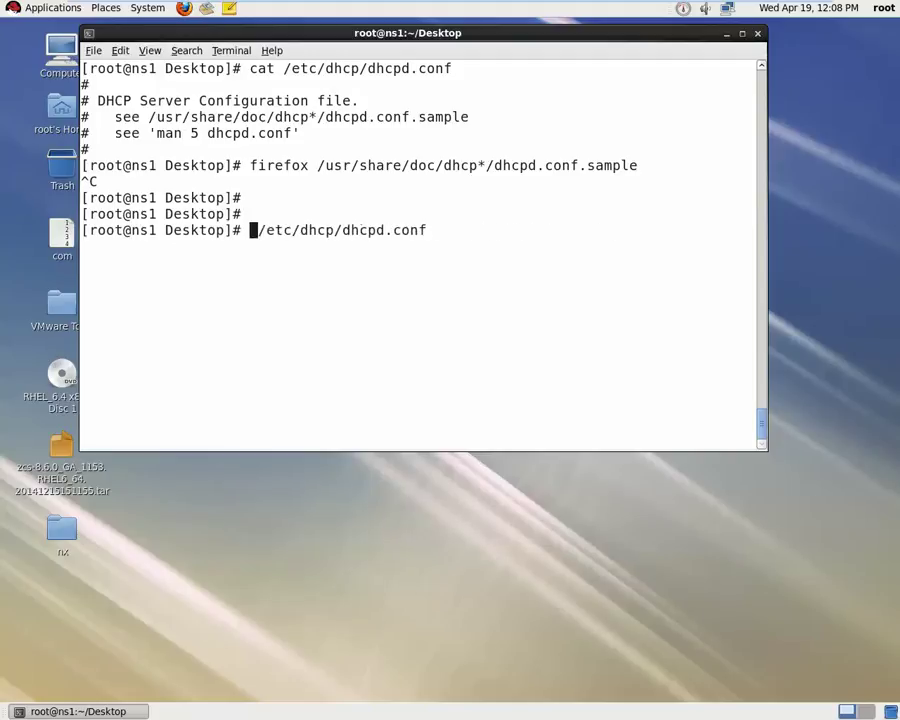
pyautogui.write('vim')
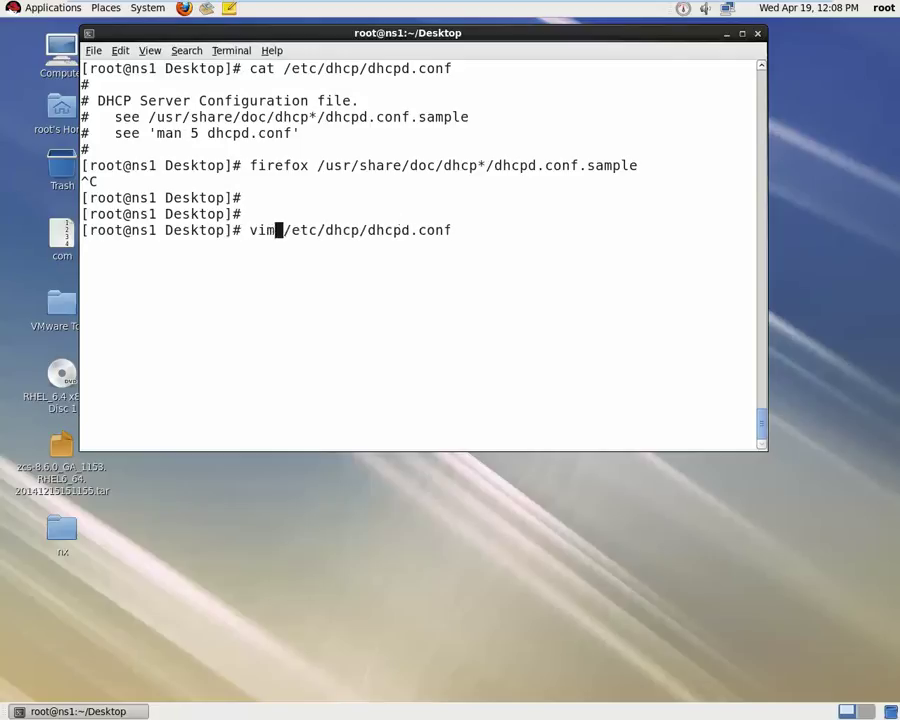
pyautogui.press('Return')
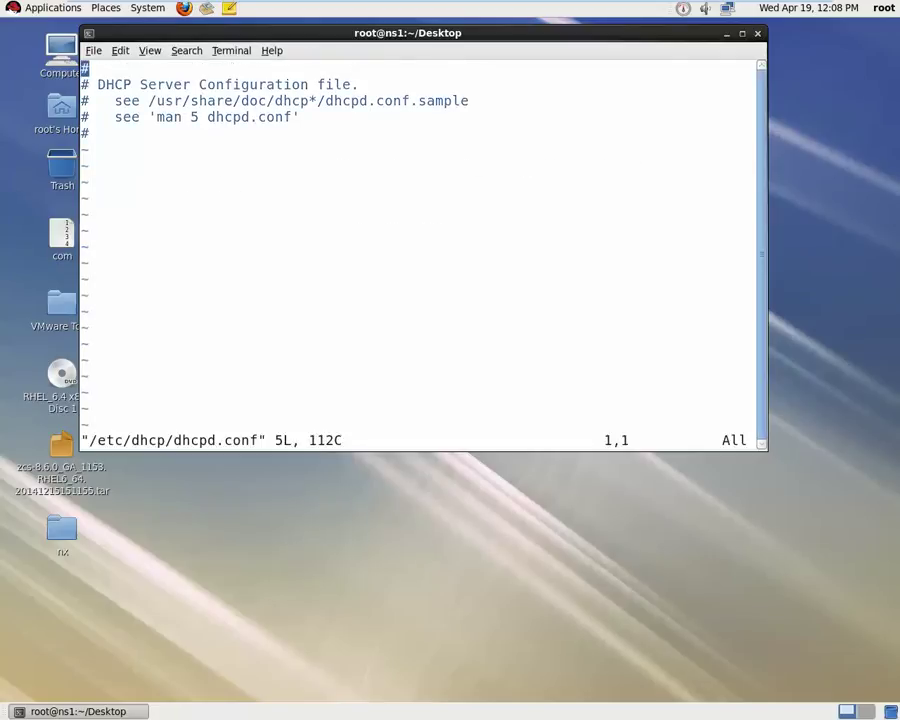
# - Enter insert mode at the file's last comment line and add two lines below it, clearing the comment mark from the second
pyautogui.press('Down')
pyautogui.press('Down')
pyautogui.press('Down')
pyautogui.press('Down')
pyautogui.press('i')
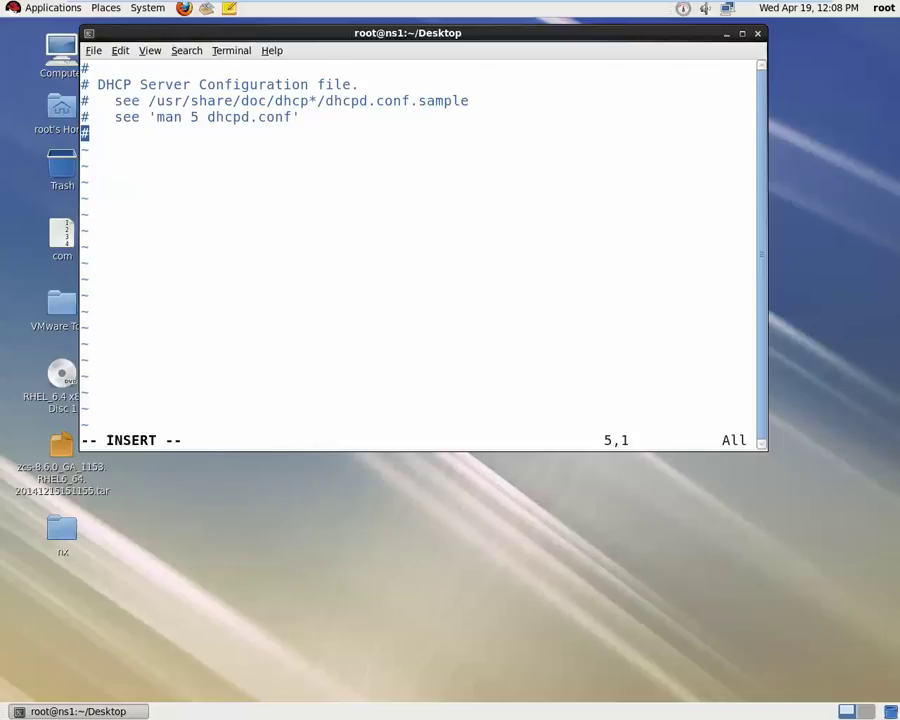
pyautogui.press('Right')
pyautogui.press('Return')
pyautogui.press('Return')
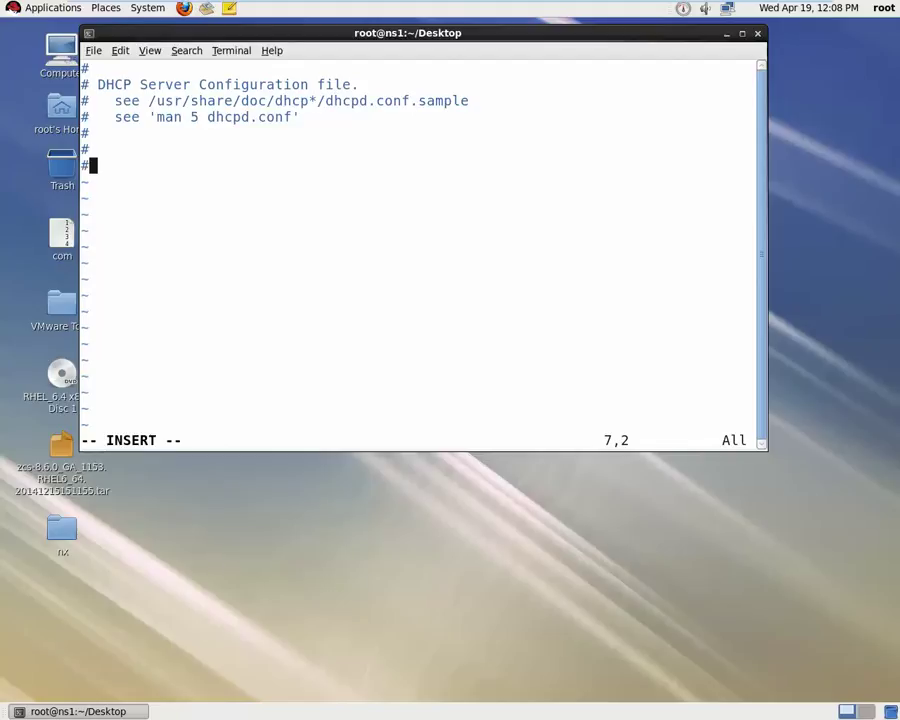
pyautogui.press('BackSpace')
# - Try pasting the clipboard contents on the empty last line, and erase the pasted sample file path again
pyautogui.rightClick(88, 168)
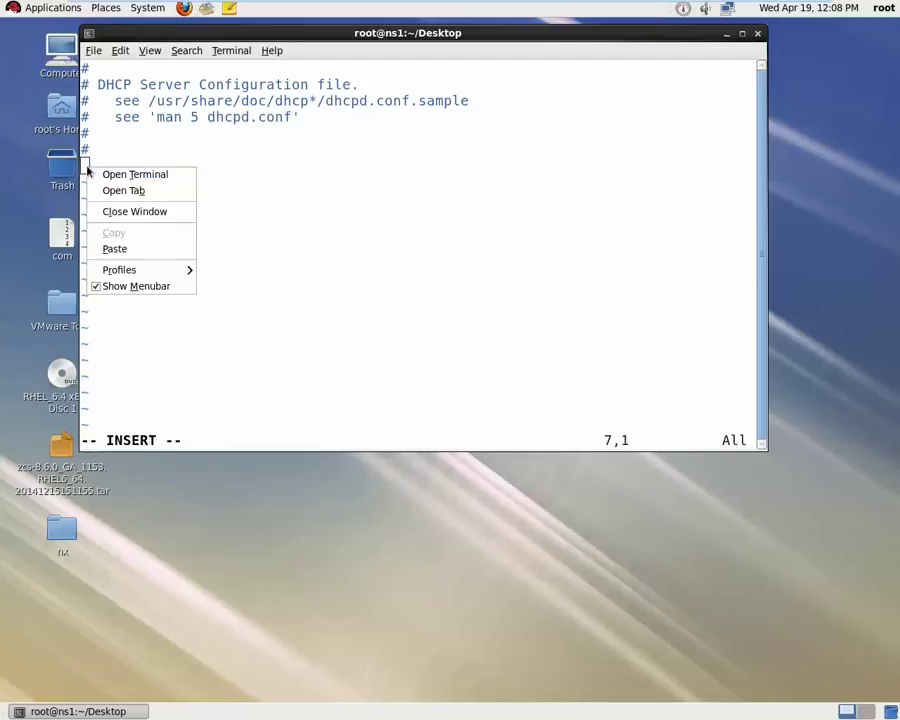
pyautogui.click(122, 249)
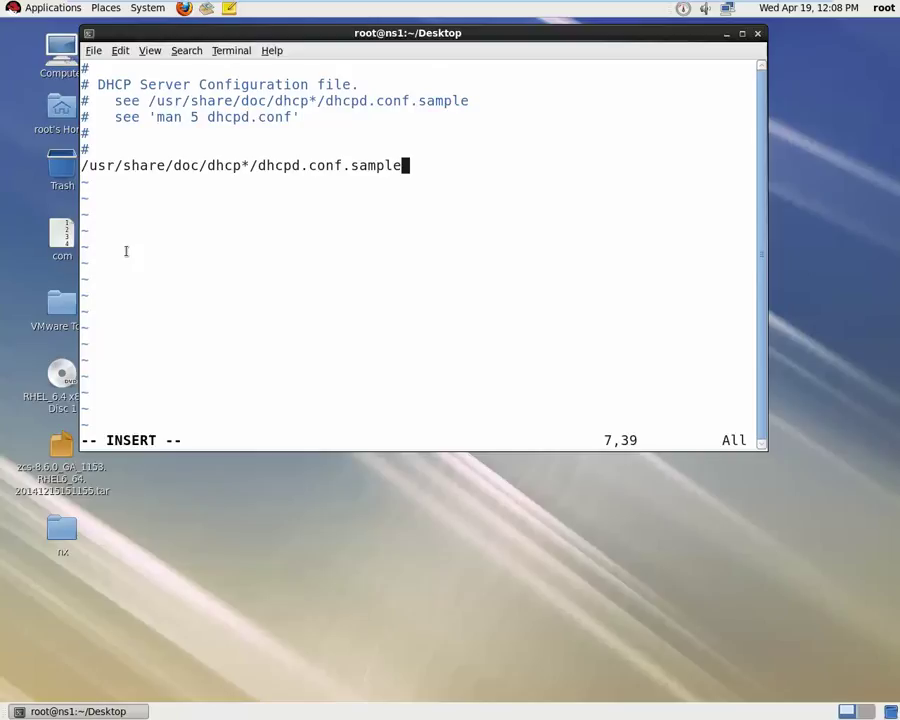
pyautogui.press('BackSpace')
pyautogui.press('BackSpace')
pyautogui.press('BackSpace')
pyautogui.press('BackSpace')
pyautogui.press('BackSpace')
pyautogui.press('BackSpace')
pyautogui.press('BackSpace')
pyautogui.press('BackSpace')
pyautogui.press('BackSpace')
pyautogui.press('BackSpace')
pyautogui.press('BackSpace')
pyautogui.press('BackSpace')
pyautogui.press('BackSpace')
pyautogui.press('BackSpace')
pyautogui.press('BackSpace')
pyautogui.press('BackSpace')
pyautogui.press('BackSpace')
pyautogui.press('BackSpace')
pyautogui.press('BackSpace')
pyautogui.press('BackSpace')
pyautogui.press('BackSpace')
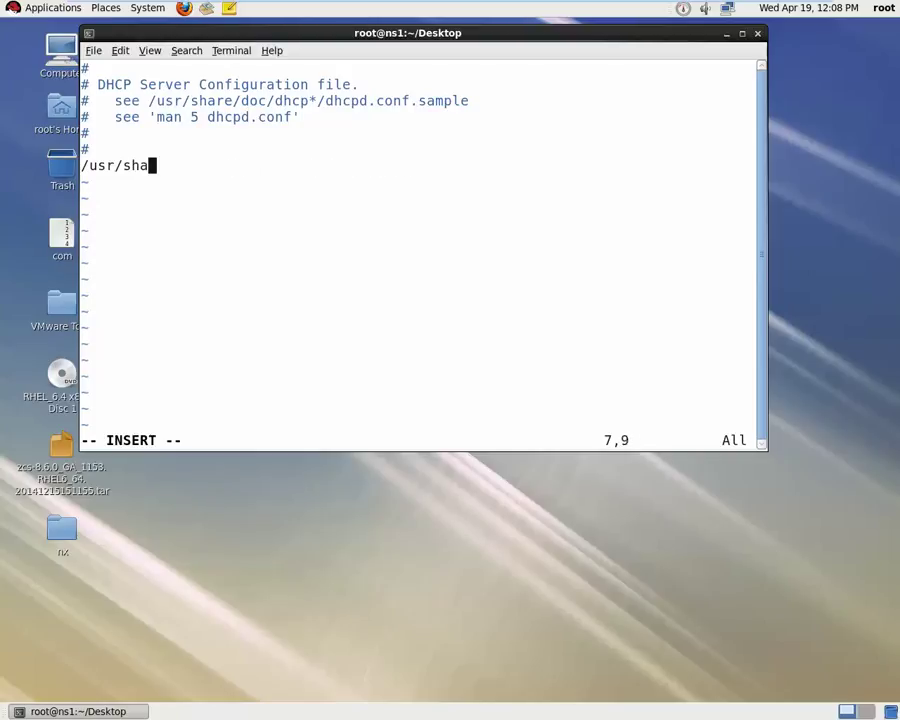
pyautogui.press('BackSpace')
pyautogui.press('BackSpace')
pyautogui.press('BackSpace')
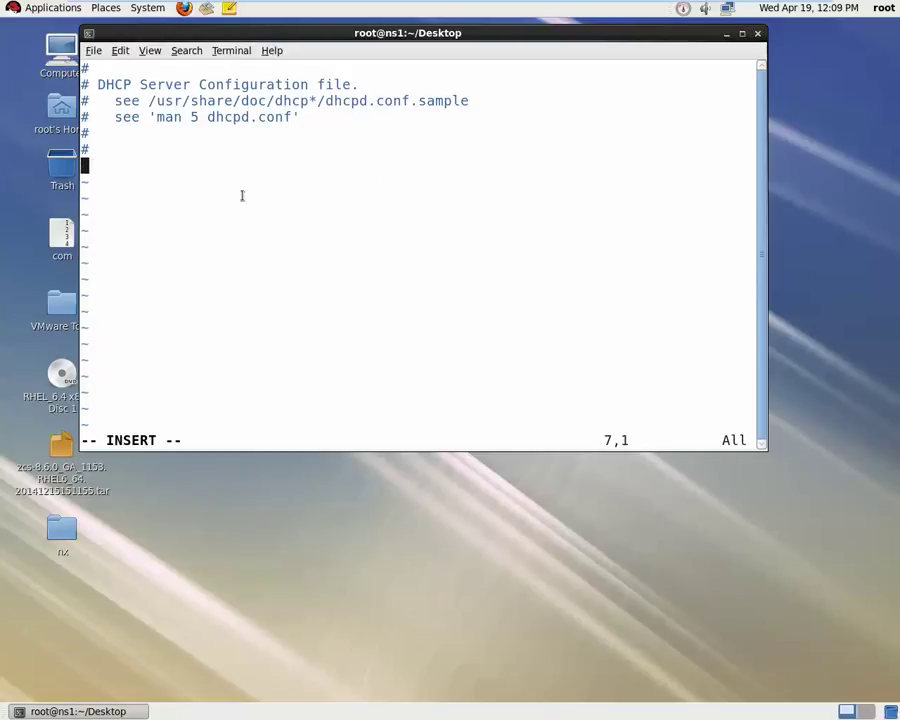
# - Reopen the sample file in Firefox and copy the internal subnet block, from its "A slightly different configuration" comment to the closing brace
pyautogui.click(186, 9)
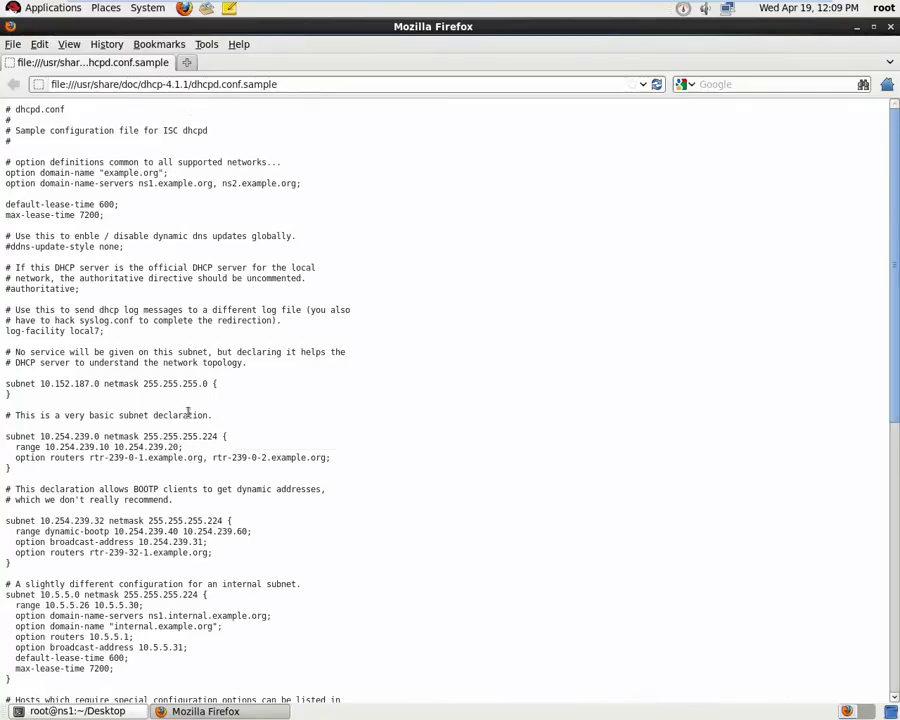
pyautogui.scroll(-2, 186, 415)
pyautogui.scroll(-4, 186, 415)
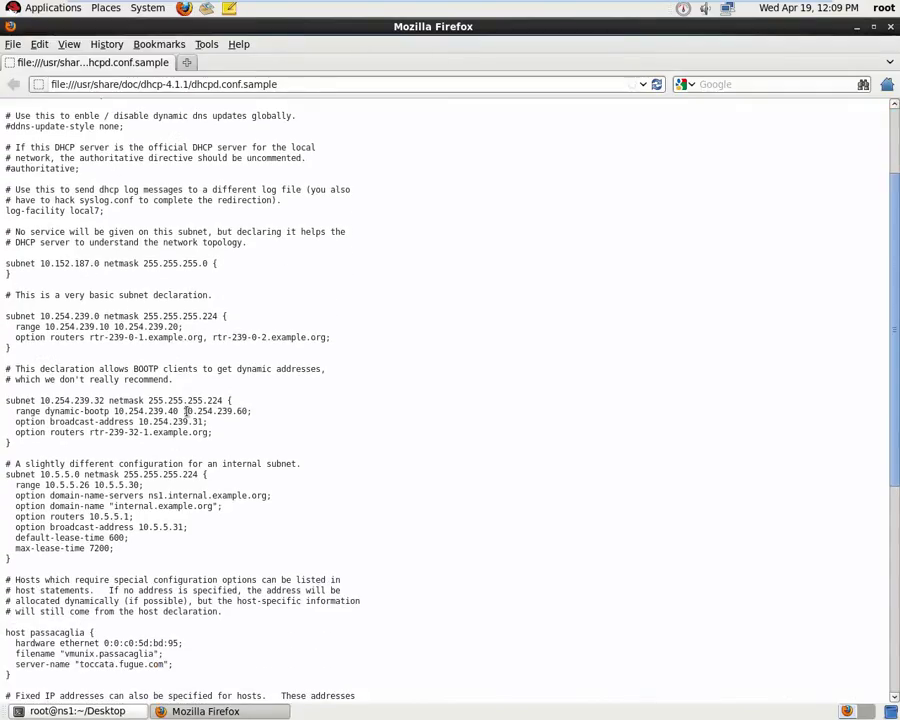
pyautogui.moveTo(15, 485); pyautogui.dragTo(10, 558)
pyautogui.click(8, 463)
pyautogui.moveTo(8, 463); pyautogui.dragTo(17, 547)
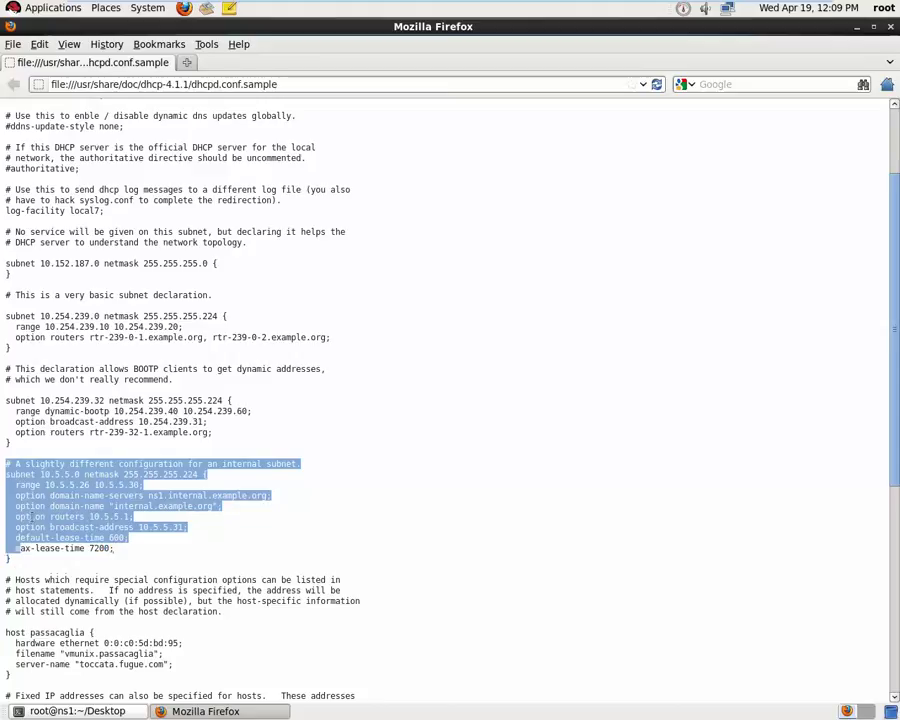
pyautogui.rightClick(31, 516)
pyautogui.click(23, 577)
pyautogui.click(8, 463)
pyautogui.moveTo(8, 463); pyautogui.dragTo(16, 566)
pyautogui.rightClick(26, 504)
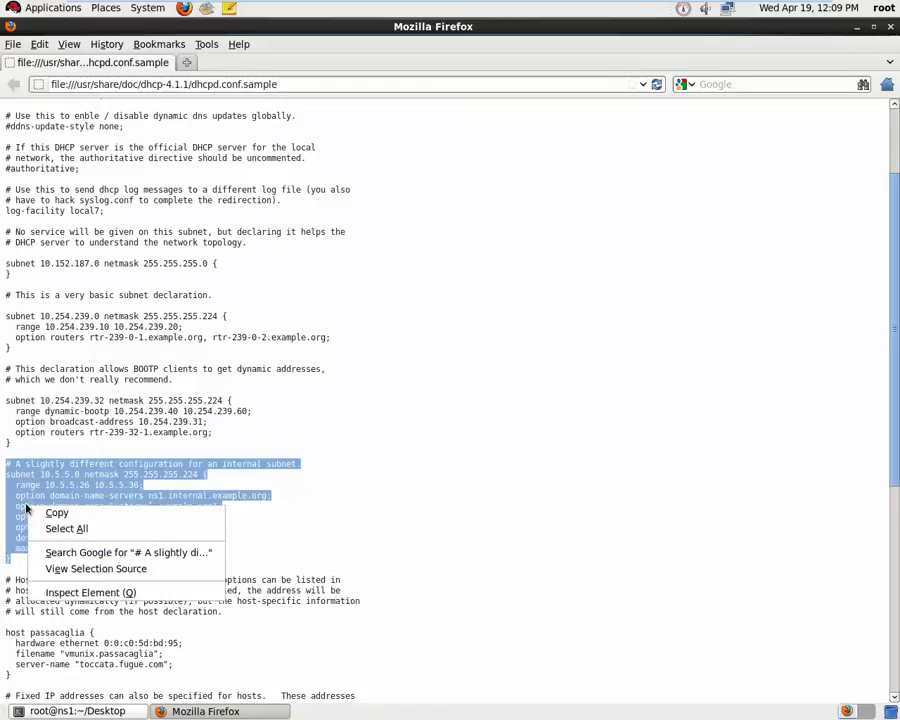
pyautogui.click(47, 511)
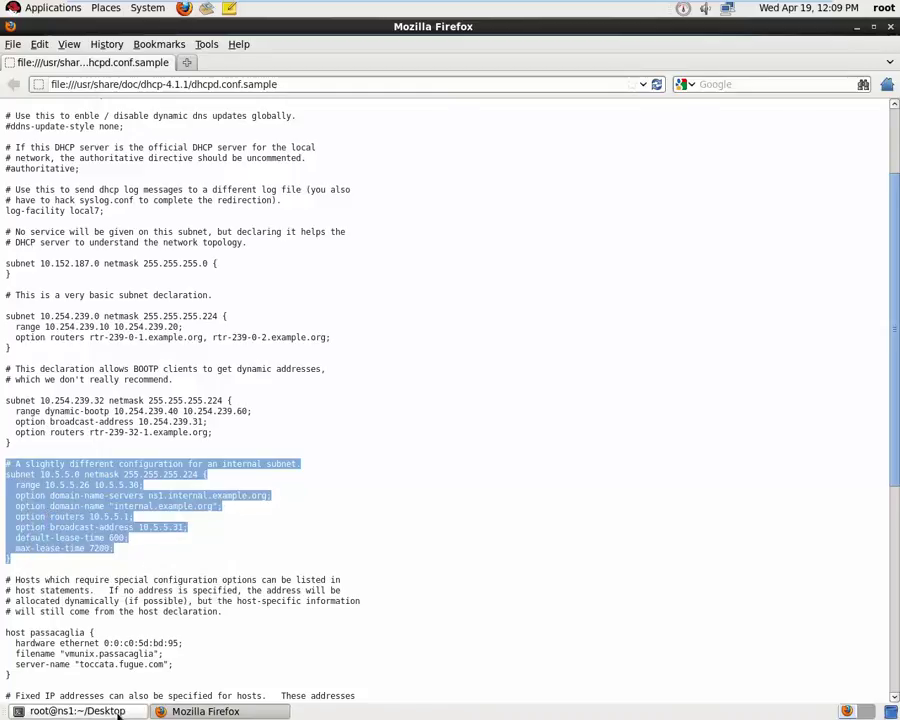
# - Return to the terminal and paste the copied subnet block on the empty last line of dhcpd.conf in vim
pyautogui.click(115, 710)
pyautogui.rightClick(85, 161)
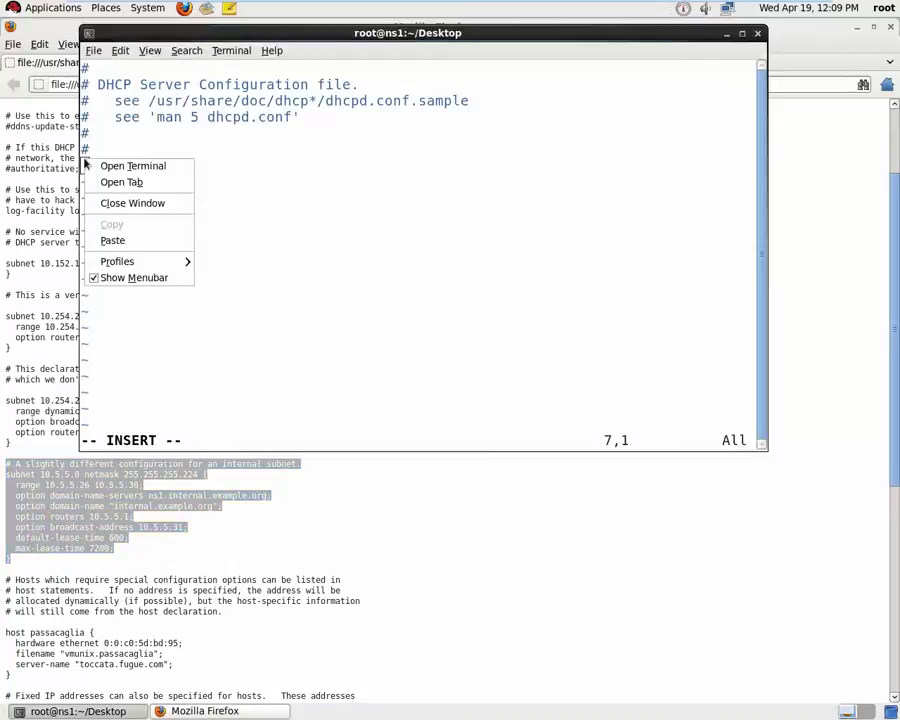
pyautogui.click(113, 240)
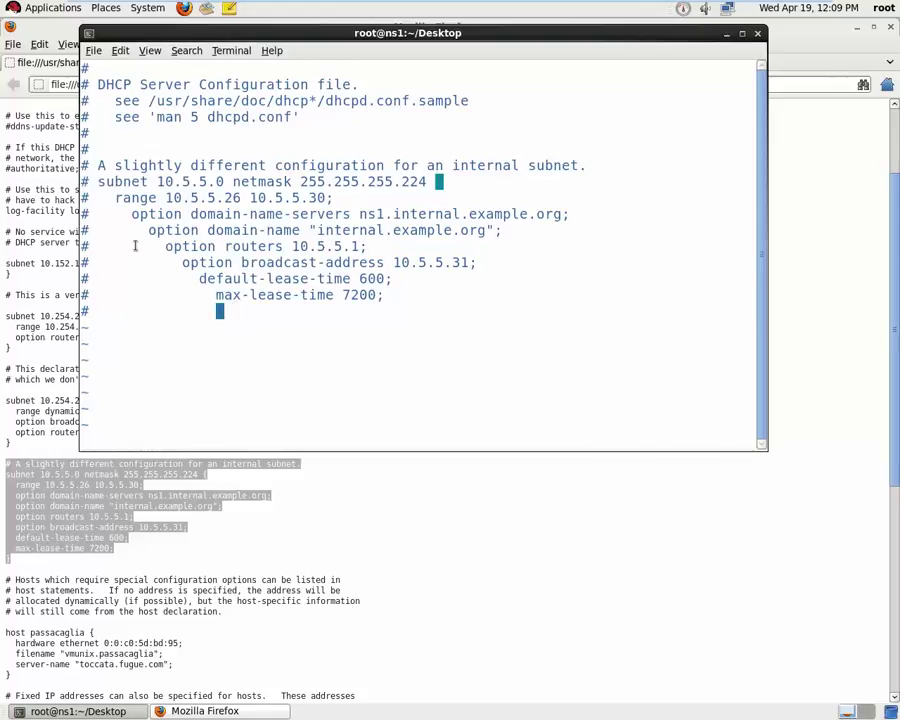
# - Quit vim with :q! to discard the changes made to dhcpd.conf
pyautogui.press('Escape')
pyautogui.write(':q!')
pyautogui.press('Return')
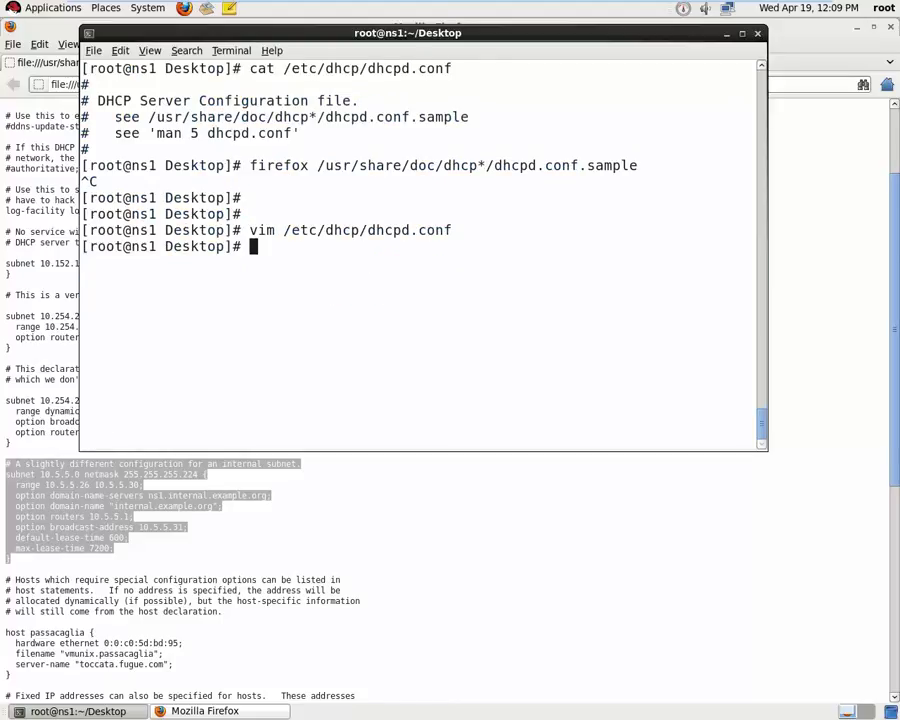
# - Reuse the earlier firefox command with gedit in its place to open /usr/share/doc/dhcp*/dhcpd.conf.sample, and maximize the editor window
pyautogui.press('Up')
pyautogui.press('Up')
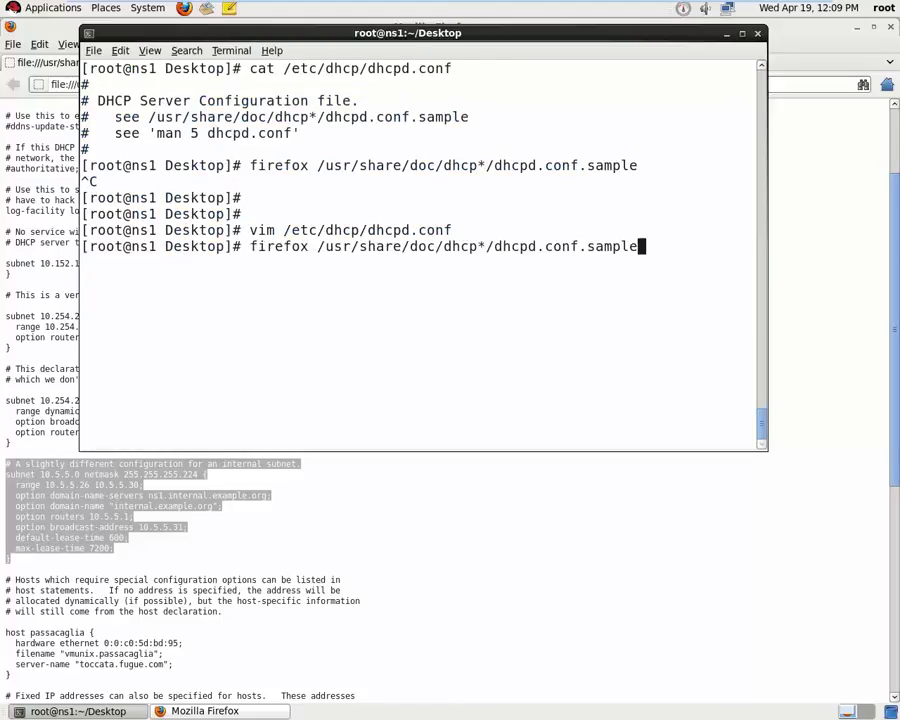
pyautogui.press('Left')
pyautogui.press('Left')
pyautogui.press('Left')
pyautogui.press('Left')
pyautogui.press('Left')
pyautogui.press('Left')
pyautogui.press('Left')
pyautogui.press('Left')
pyautogui.press('Left')
pyautogui.press('Left')
pyautogui.press('Left')
pyautogui.press('Left')
pyautogui.press('Left')
pyautogui.press('Left')
pyautogui.press('Left')
pyautogui.press('Left')
pyautogui.press('Left')
pyautogui.press('Left')
pyautogui.press('Left')
pyautogui.press('Left')
pyautogui.press('Left')
pyautogui.press('Left')
pyautogui.press('Left')
pyautogui.press('Left')
pyautogui.press('Left')
pyautogui.press('Left')
pyautogui.press('Left')
pyautogui.press('Left')
pyautogui.press('Left')
pyautogui.press('Left')
pyautogui.press('Left')
pyautogui.press('Left')
pyautogui.press('Left')
pyautogui.press('Left')
pyautogui.press('Delete')
pyautogui.press('Delete')
pyautogui.press('Delete')
pyautogui.press('Delete')
pyautogui.press('Delete')
pyautogui.press('Delete')
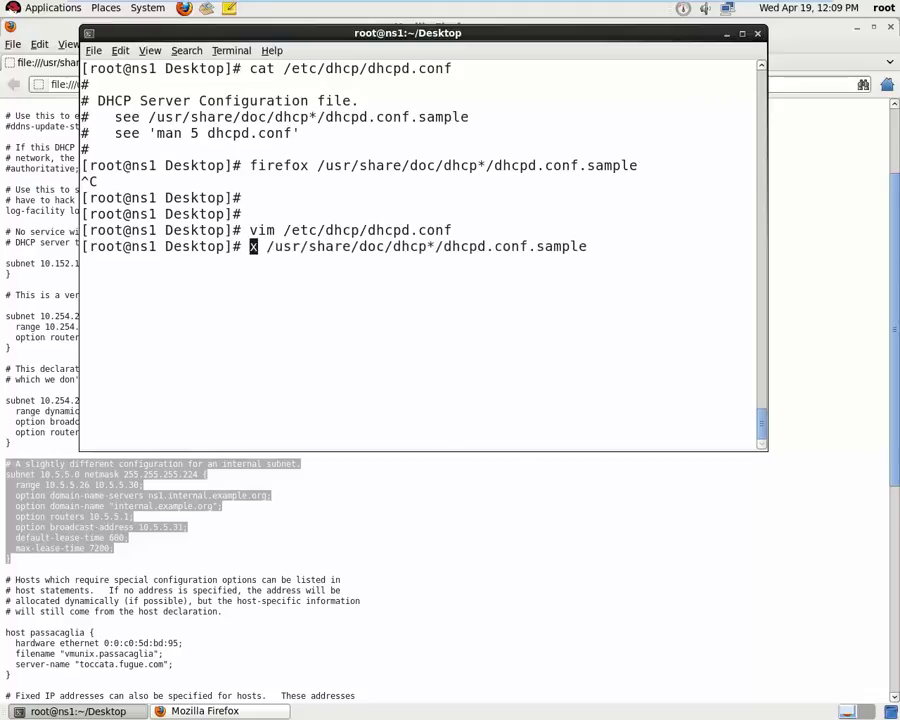
pyautogui.press('Delete')
pyautogui.press('Delete')
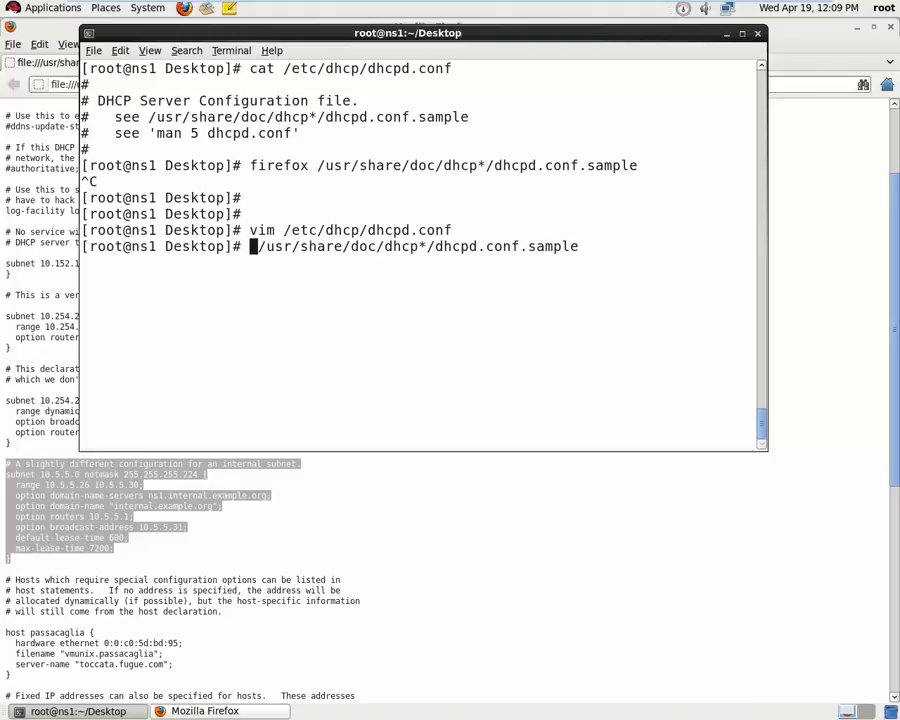
pyautogui.write('g ')
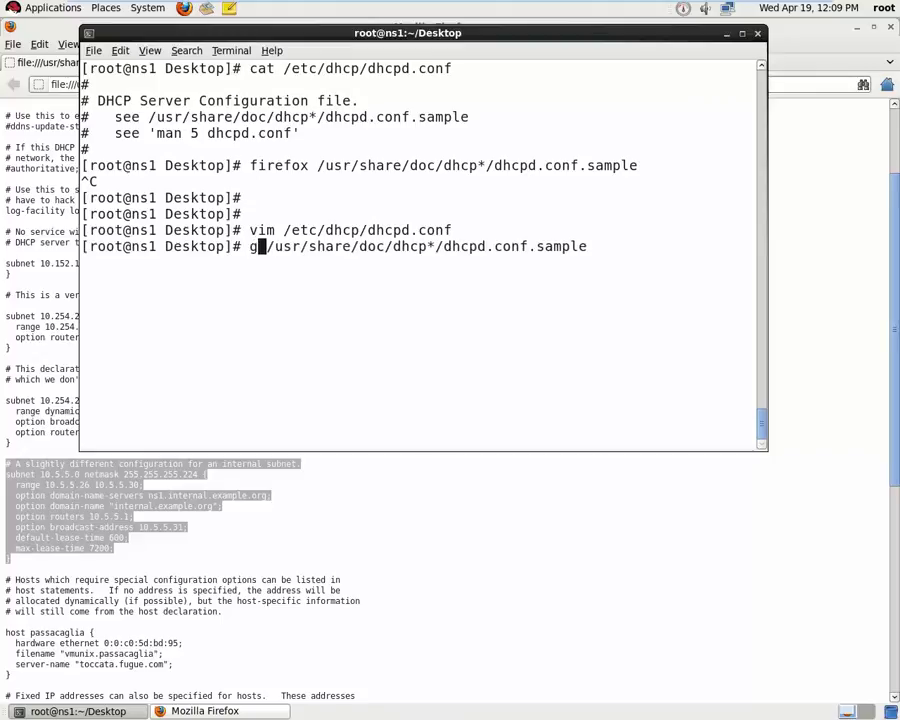
pyautogui.write('edit')
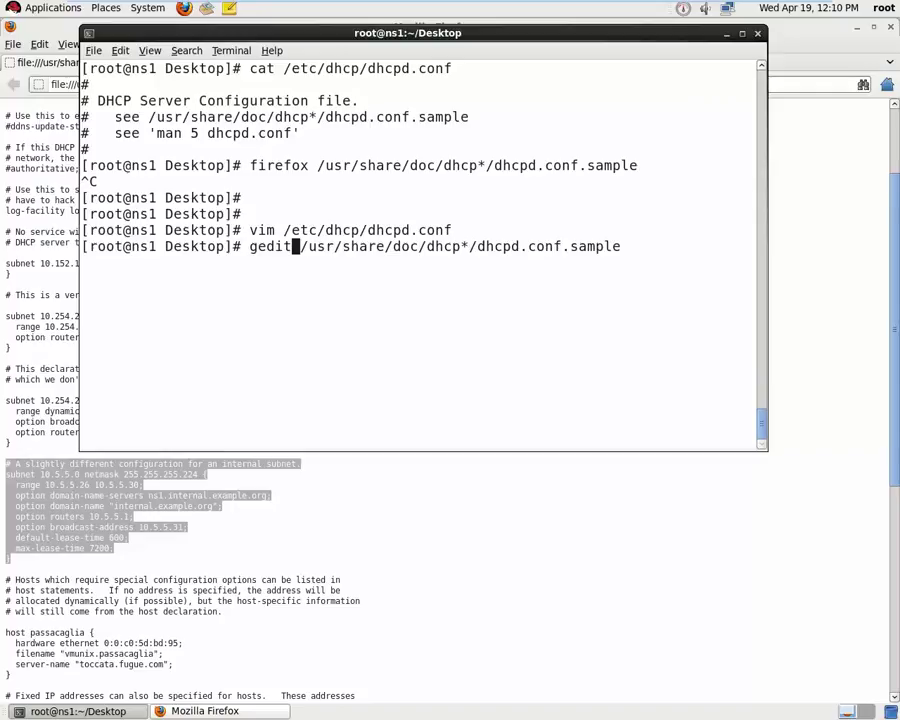
pyautogui.press('Return')
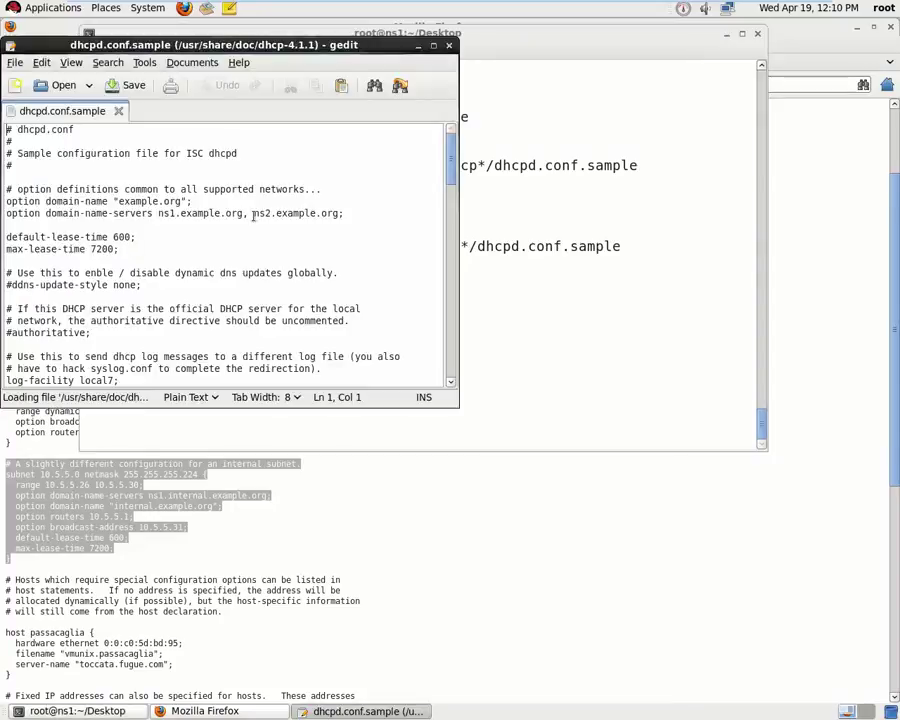
pyautogui.click(433, 46)
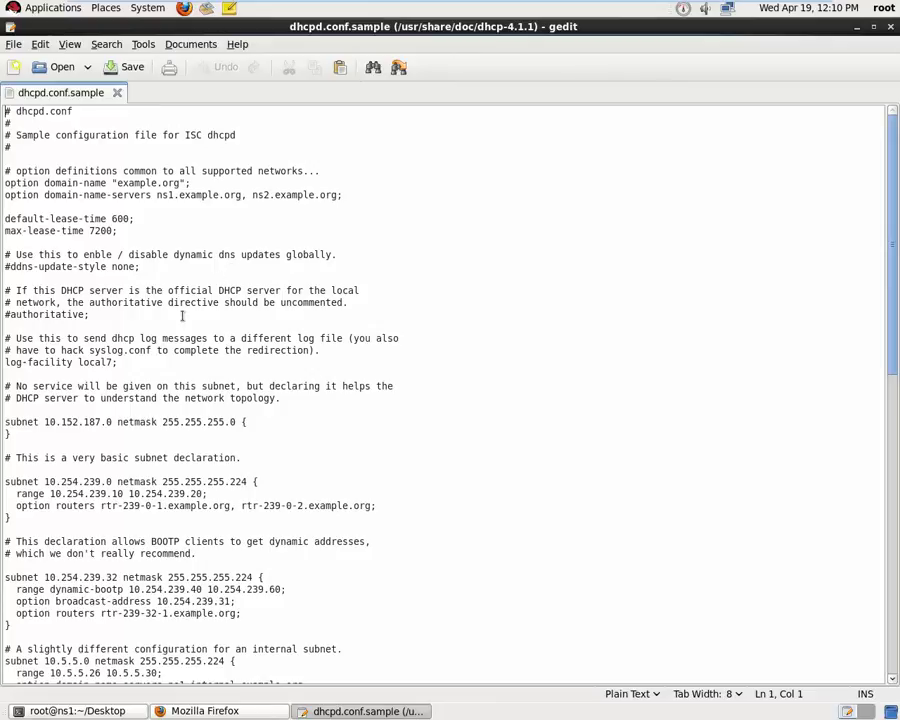
# - Copy the internal subnet block, from its "A slightly different configuration" comment to the closing brace, and quit gedit
pyautogui.scroll(-12, 182, 316)
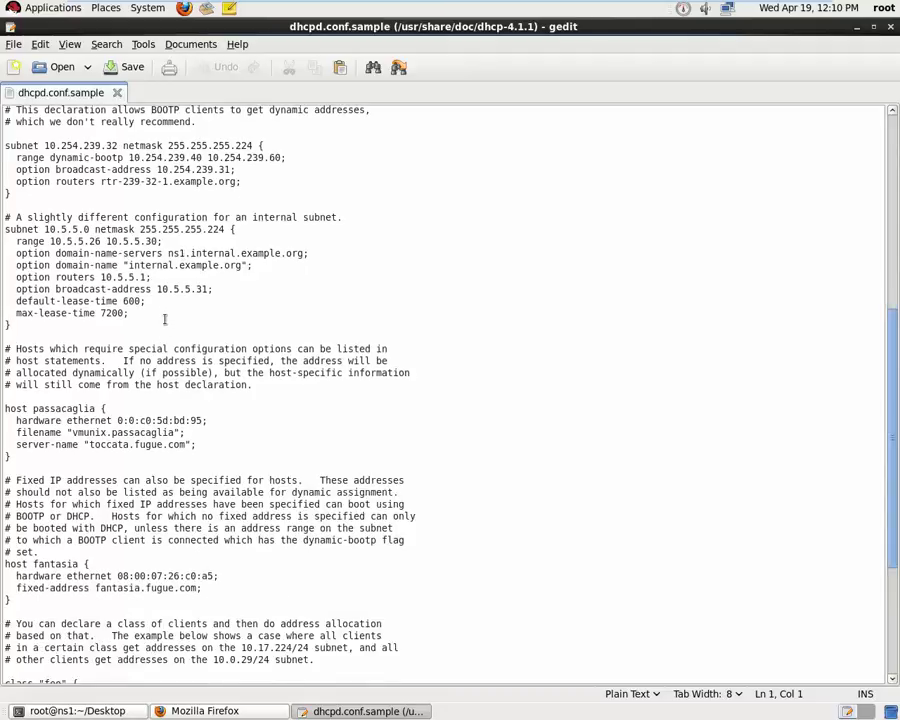
pyautogui.moveTo(5, 218); pyautogui.dragTo(20, 320)
pyautogui.rightClick(27, 267)
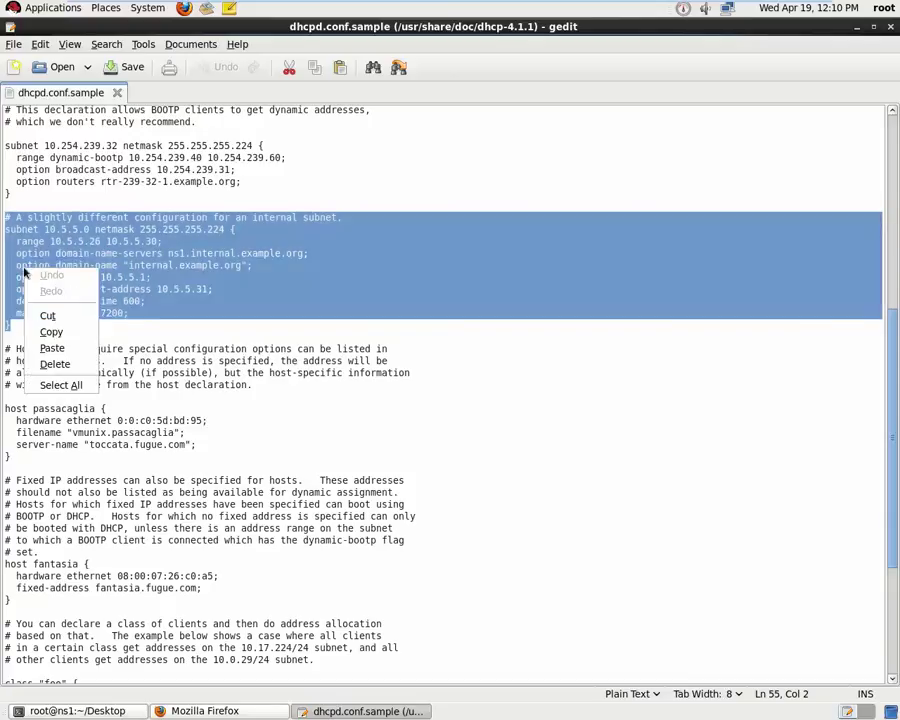
pyautogui.click(52, 336)
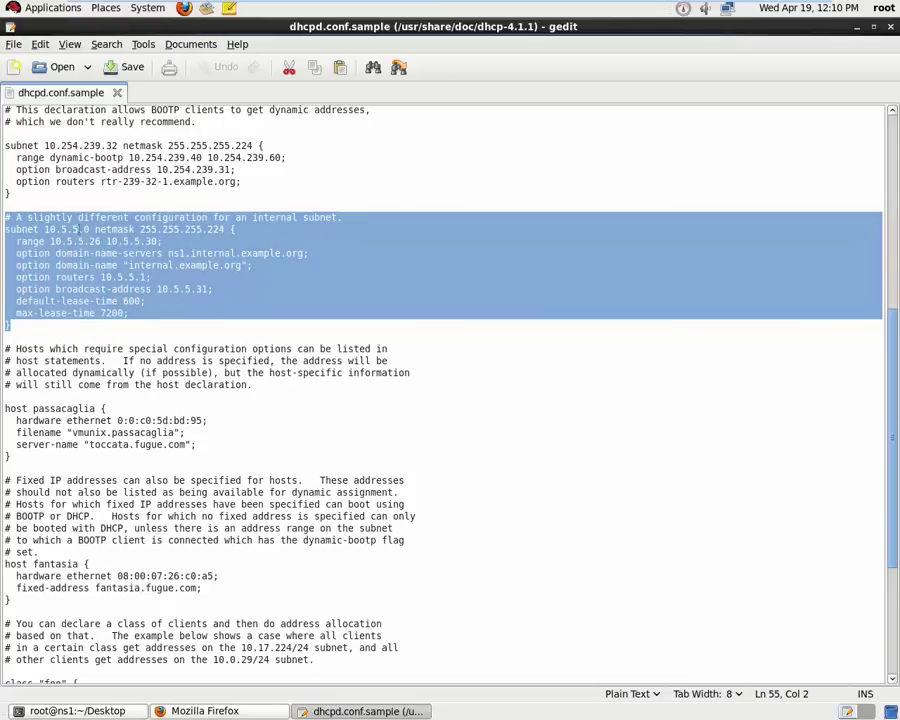
pyautogui.click(14, 44)
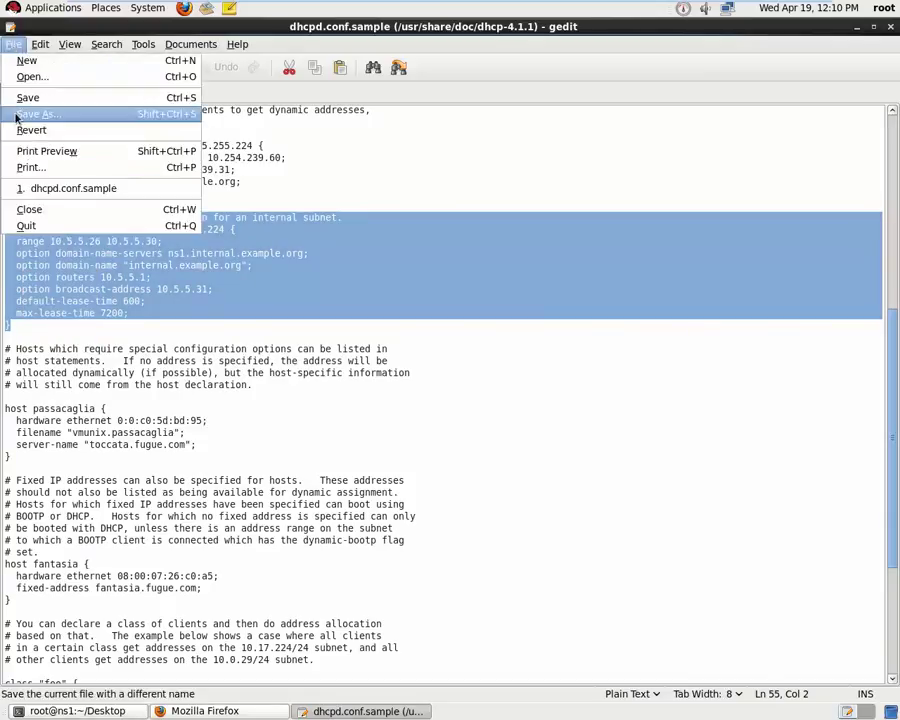
pyautogui.click(26, 226)
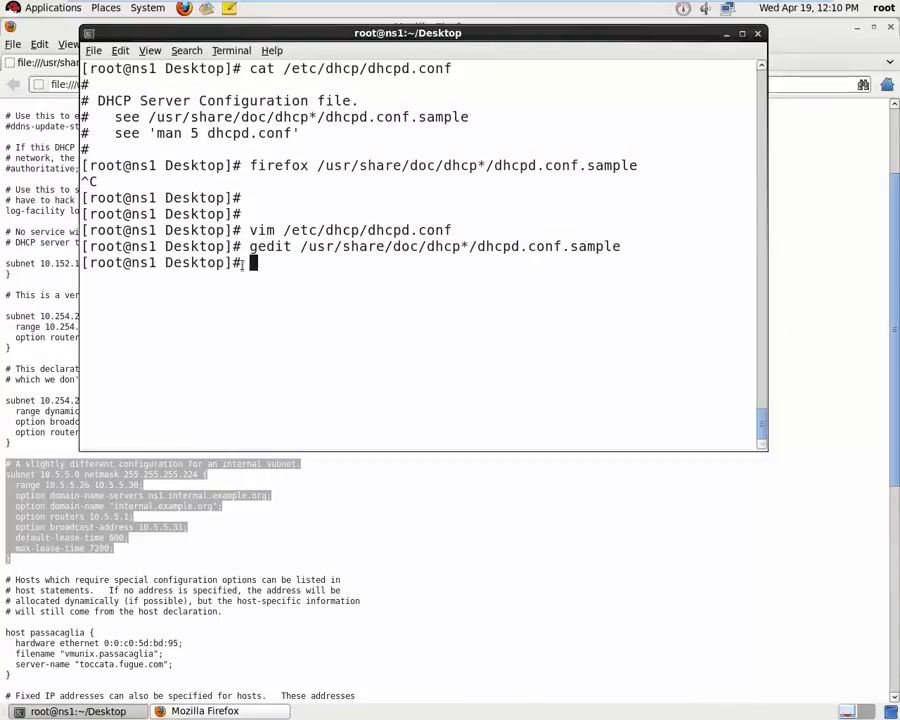
# - Reuse the earlier vim command with gedit in its place to open /etc/dhcp/dhcpd.conf, and place the cursor in its comment text
pyautogui.press('Up')
pyautogui.press('Up')
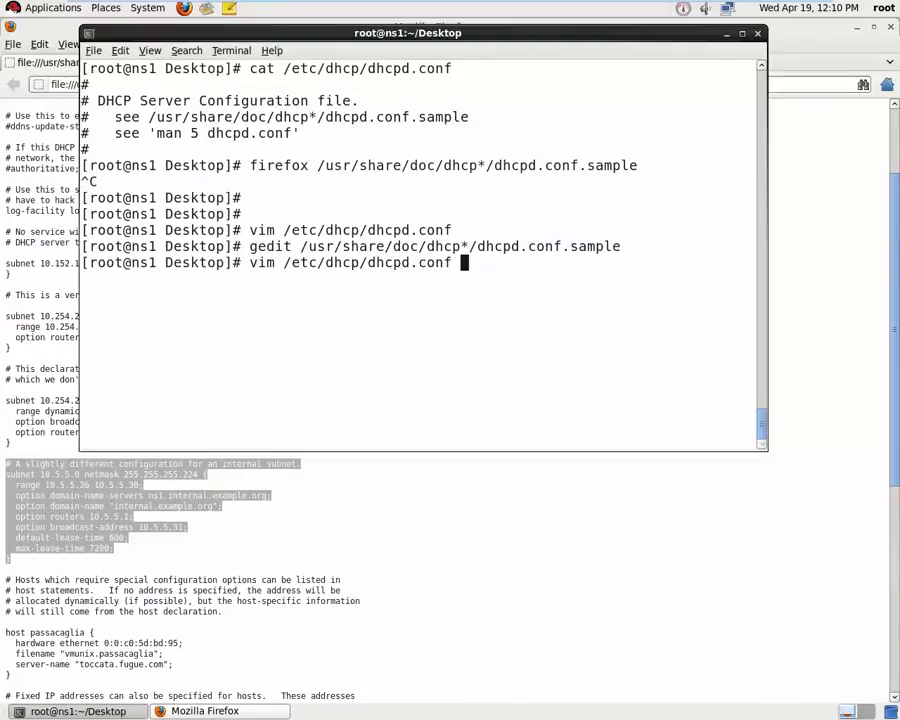
pyautogui.press('Left')
pyautogui.press('Left')
pyautogui.press('Left')
pyautogui.press('Left')
pyautogui.press('Left')
pyautogui.press('Left')
pyautogui.press('Left')
pyautogui.press('Left')
pyautogui.press('Left')
pyautogui.press('Left')
pyautogui.press('Left')
pyautogui.press('Left')
pyautogui.press('Left')
pyautogui.press('Left')
pyautogui.press('Left')
pyautogui.press('Left')
pyautogui.press('Left')
pyautogui.press('Left')
pyautogui.press('Left')
pyautogui.press('Left')
pyautogui.press('Left')
pyautogui.press('Left')
pyautogui.press('Delete')
pyautogui.press('Delete')
pyautogui.press('Delete')
pyautogui.press('Delete')
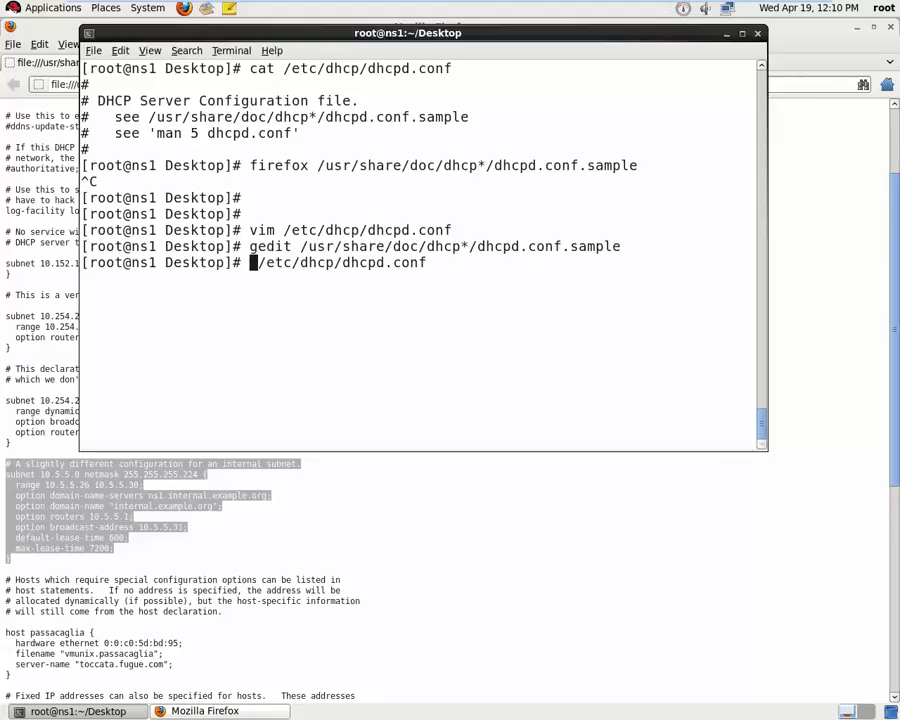
pyautogui.write('gedit')
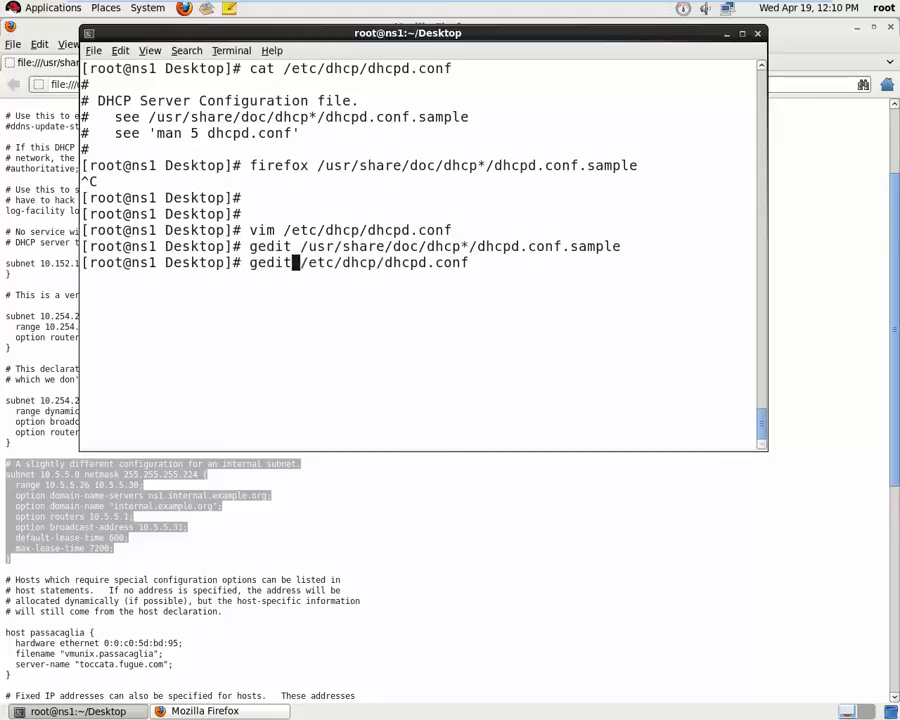
pyautogui.press('Return')
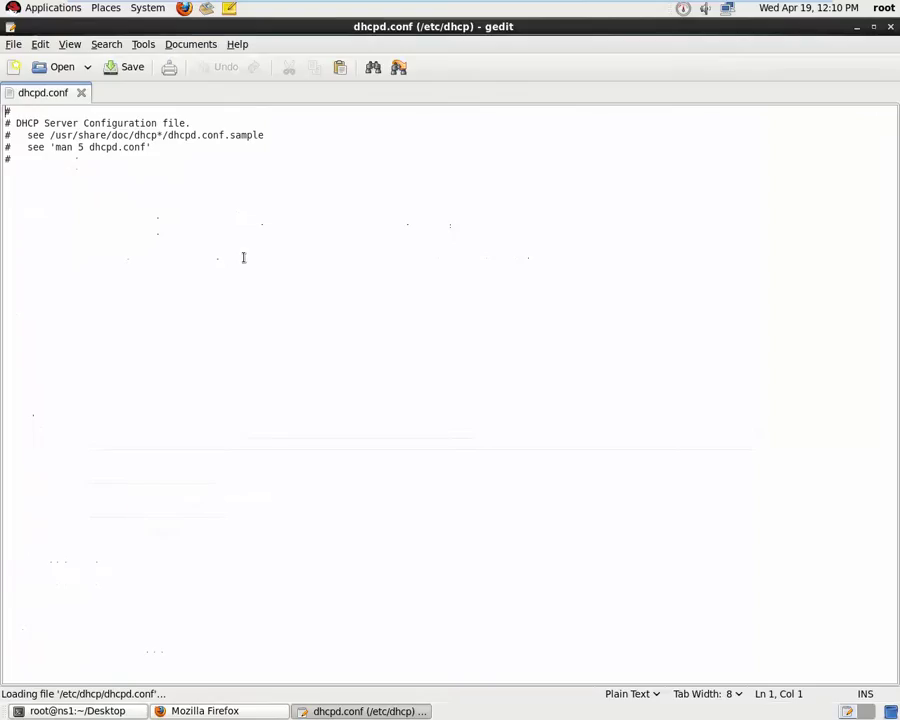
pyautogui.click(165, 147)
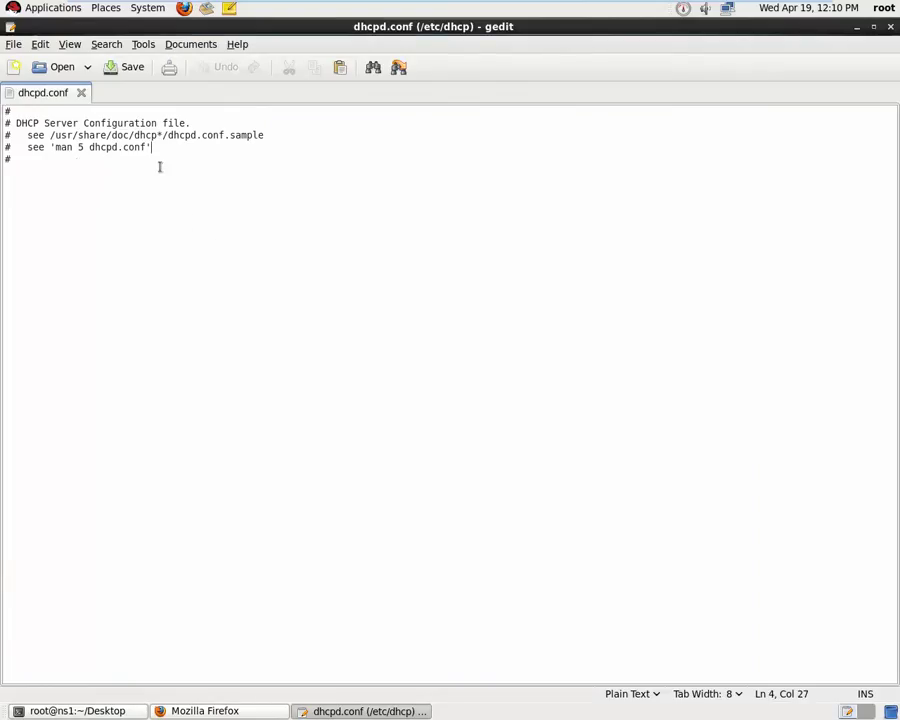
# - Paste the copied internal subnet block below the header comments of dhcpd.conf, leaving one blank line in between
pyautogui.press('Down')
pyautogui.press('Return')
pyautogui.press('Return')
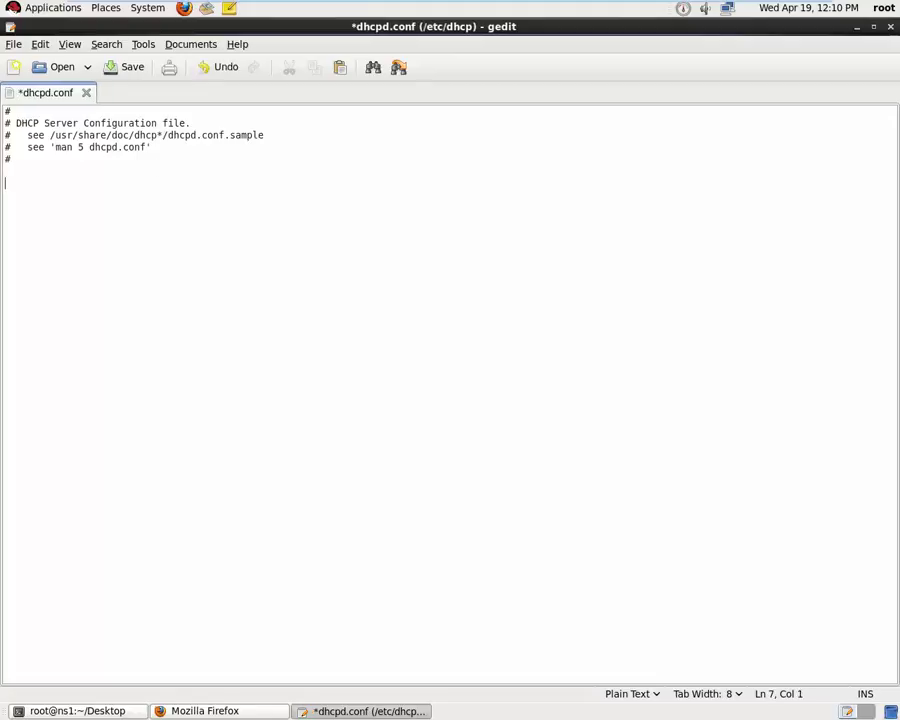
pyautogui.rightClick(13, 163)
pyautogui.click(37, 242)
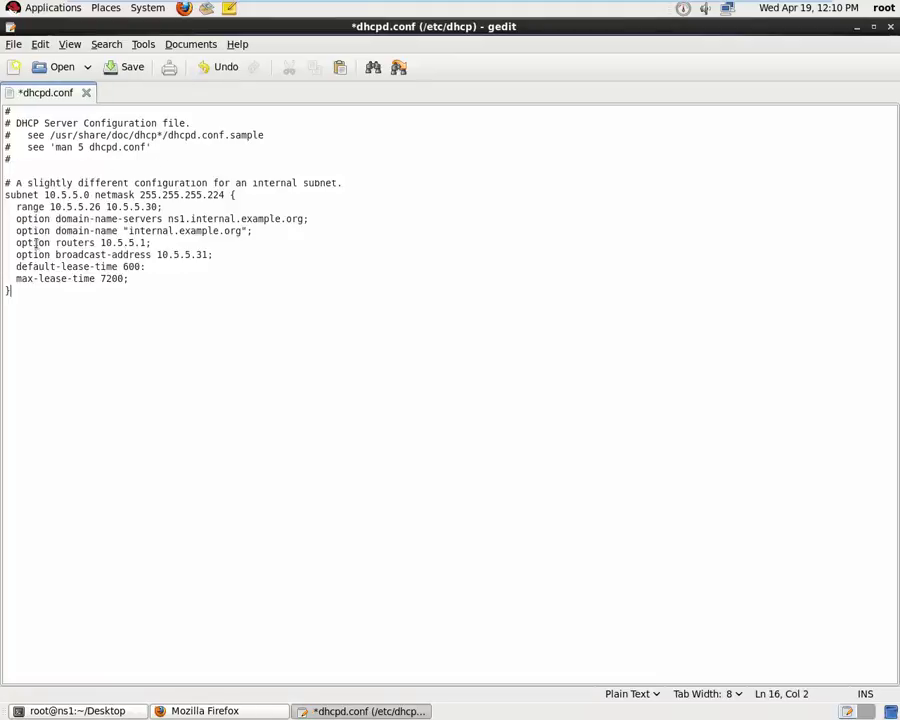
# - Change the subnet address in the pasted block to 192.168.153.0
pyautogui.click(90, 195)
pyautogui.press('BackSpace')
pyautogui.press('BackSpace')
pyautogui.press('BackSpace')
pyautogui.press('BackSpace')
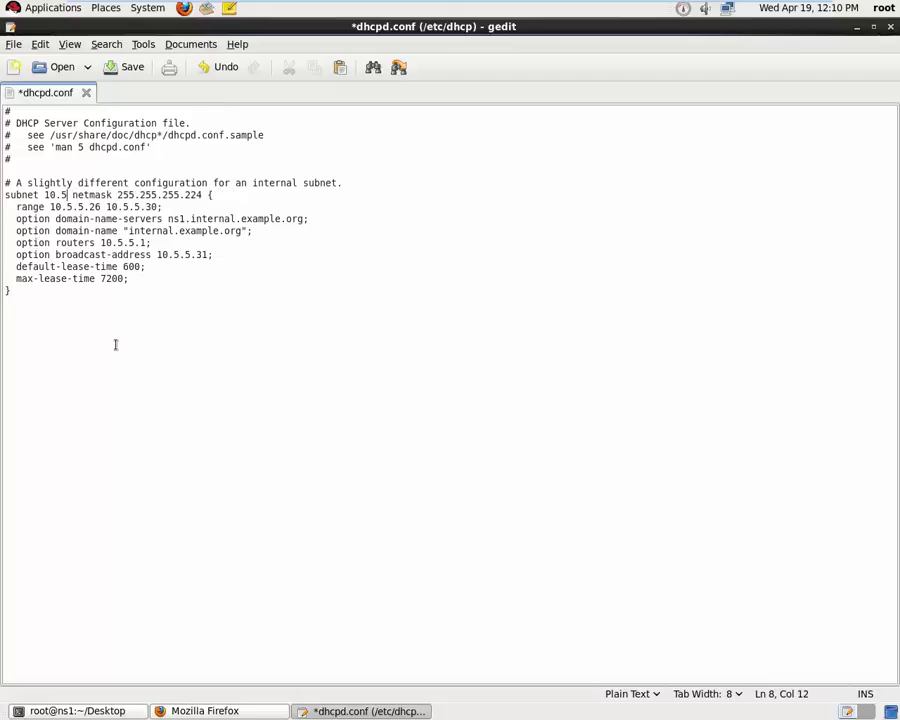
pyautogui.press('BackSpace')
pyautogui.press('BackSpace')
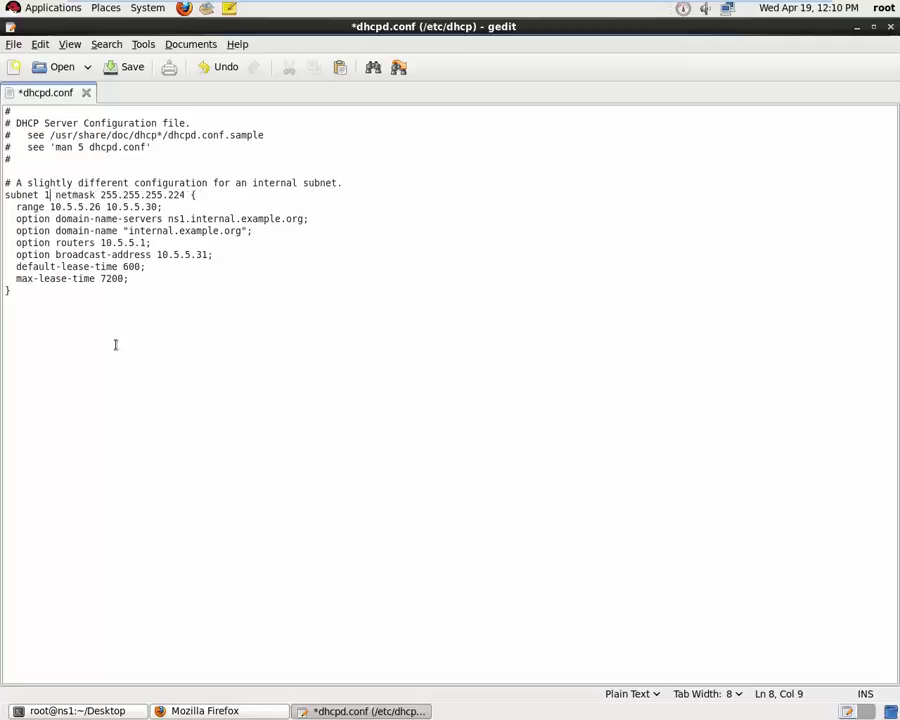
pyautogui.write('192.168')
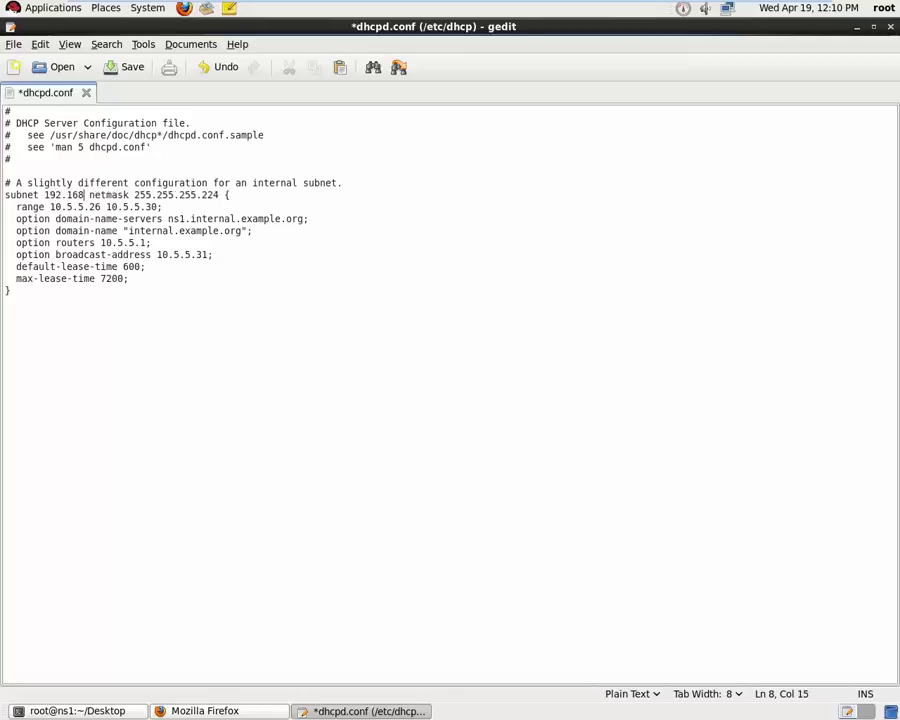
pyautogui.write('.')
pyautogui.write('153')
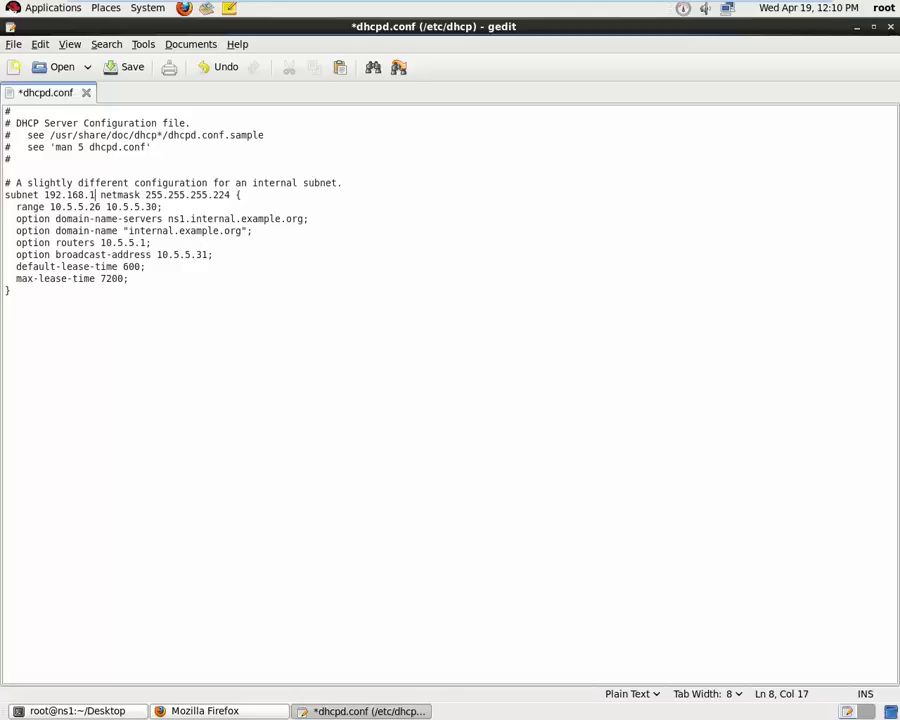
pyautogui.write('.0')
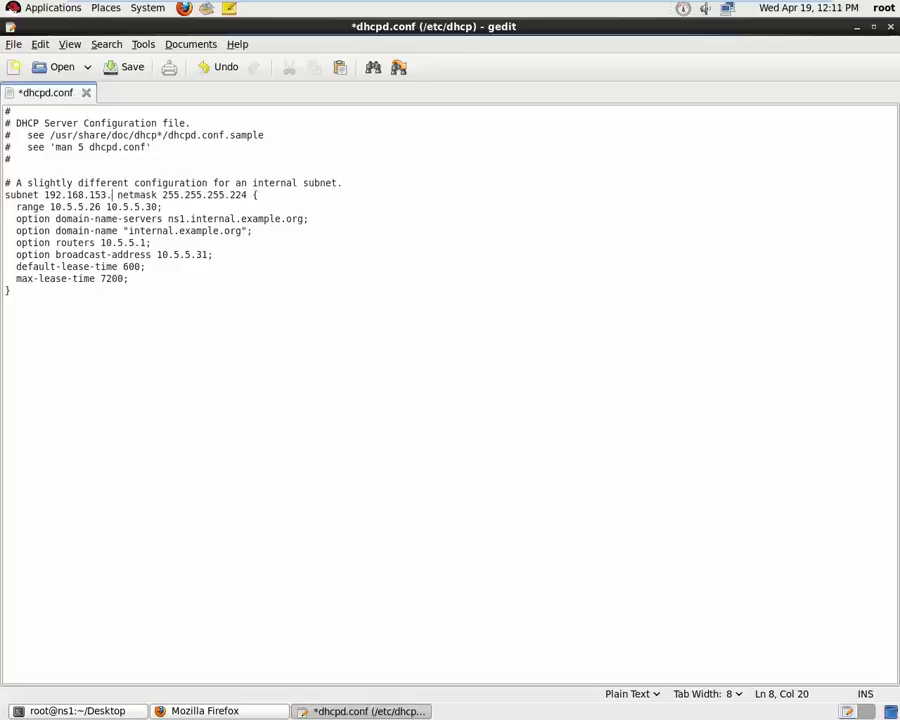
# - Change the netmask on the subnet line to 255.255.255.0
pyautogui.press('Right')
pyautogui.press('Right')
pyautogui.press('Right')
pyautogui.press('Right')
pyautogui.press('Right')
pyautogui.press('Right')
pyautogui.press('Right')
pyautogui.press('Right')
pyautogui.press('Right')
pyautogui.press('Right')
pyautogui.press('Right')
pyautogui.press('Right')
pyautogui.press('Right')
pyautogui.press('Right')
pyautogui.press('Right')
pyautogui.press('Right')
pyautogui.press('Right')
pyautogui.press('Right')
pyautogui.press('Right')
pyautogui.press('Right')
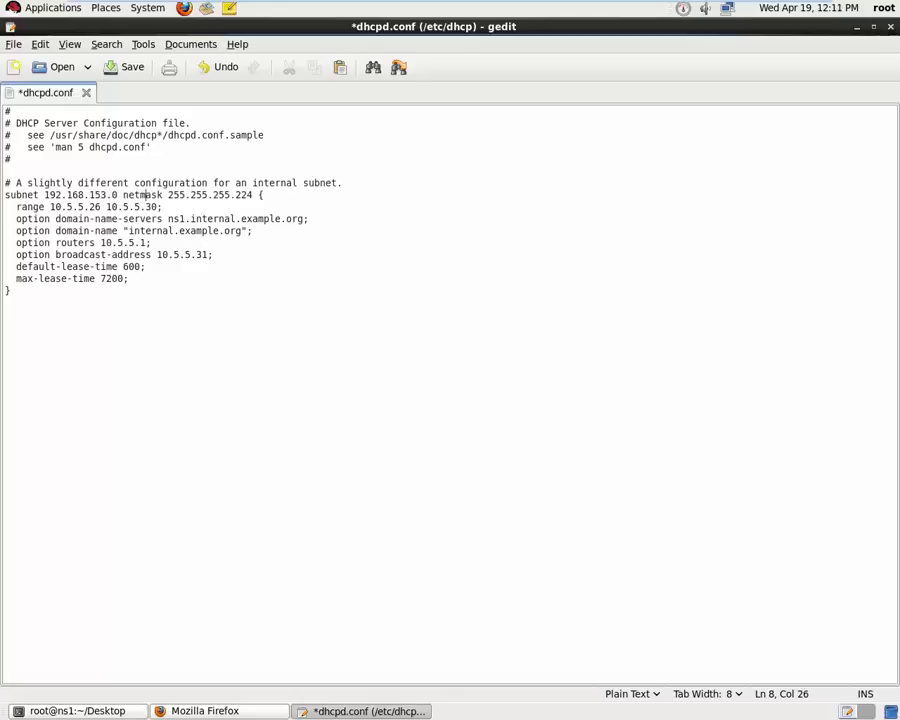
pyautogui.press('Right')
pyautogui.press('Right')
pyautogui.press('Right')
pyautogui.press('BackSpace')
pyautogui.press('BackSpace')
pyautogui.press('BackSpace')
pyautogui.write('0')
# - Compare the network portion of the subnet address with the first address of the range line
pyautogui.press('Down')
pyautogui.press('Left')
pyautogui.press('Left')
pyautogui.press('Left')
pyautogui.press('Left')
pyautogui.press('Left')
pyautogui.press('Left')
pyautogui.press('Left')
pyautogui.press('Left')
pyautogui.press('Left')
pyautogui.press('Left')
pyautogui.press('Left')
pyautogui.click(119, 198)
pyautogui.moveTo(119, 198); pyautogui.dragTo(47, 196)
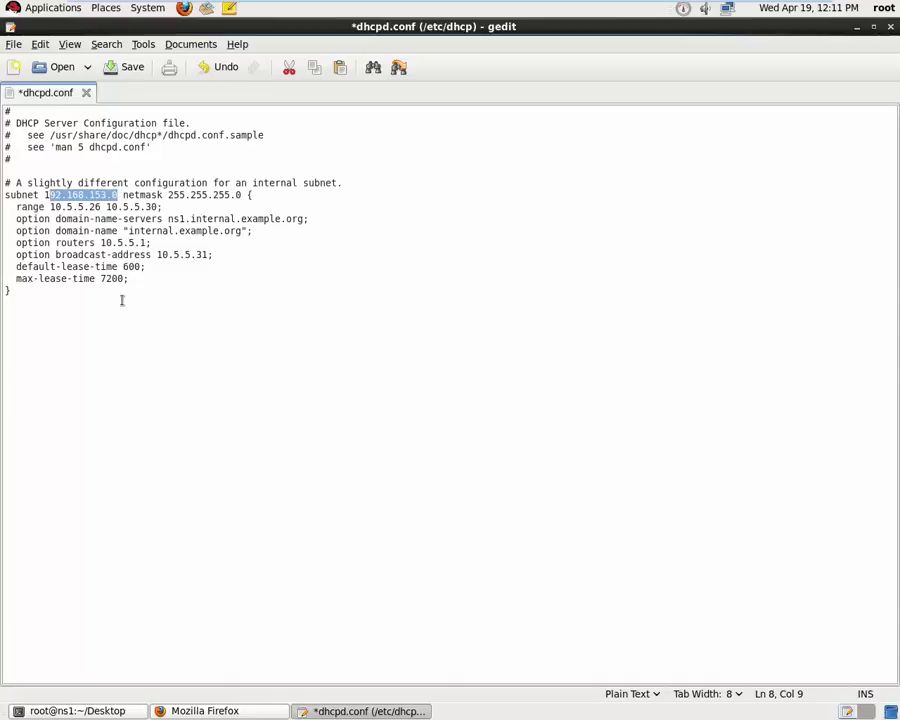
pyautogui.press('Left')
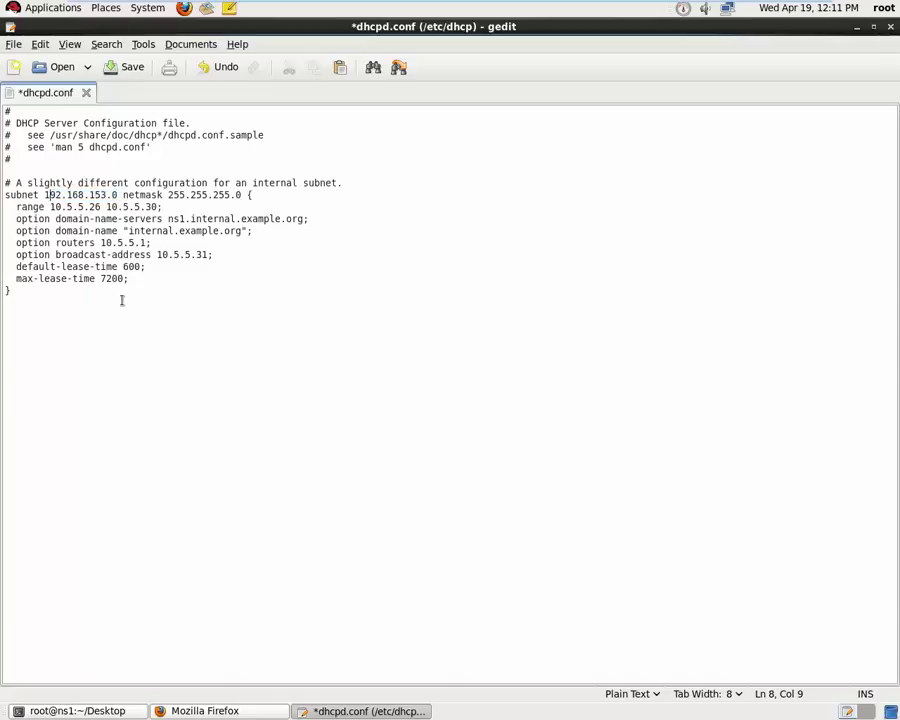
pyautogui.press('Down')
pyautogui.hotkey('shift', 'Right')
pyautogui.hotkey('shift', 'Right')
pyautogui.hotkey('shift', 'Right')
pyautogui.hotkey('shift', 'Right')
pyautogui.hotkey('shift', 'Right')
pyautogui.hotkey('shift', 'Right')
pyautogui.hotkey('shift', 'Right')
pyautogui.hotkey('shift', 'Right')
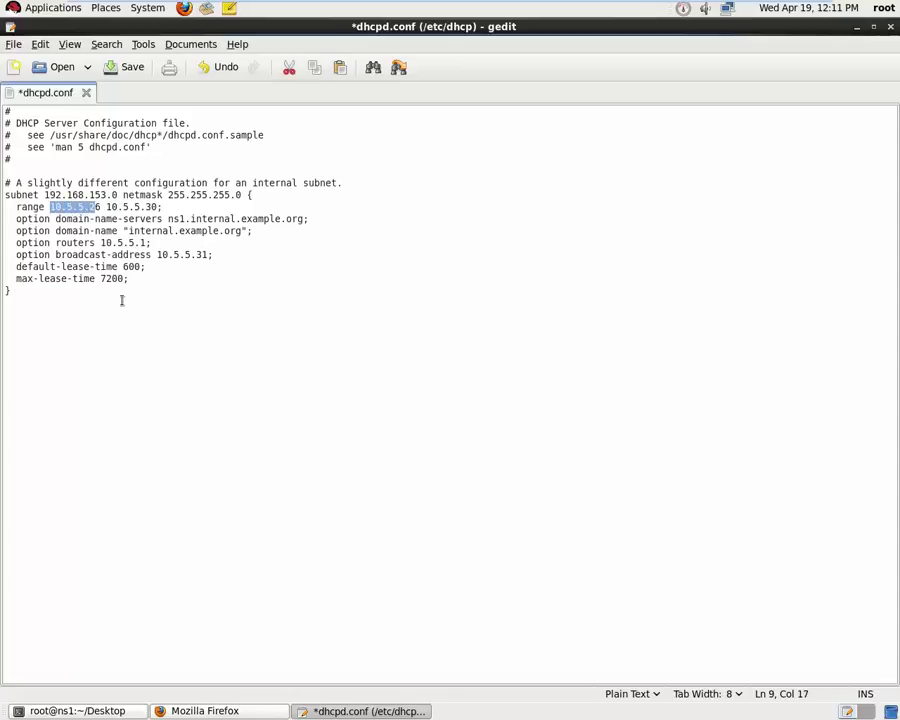
pyautogui.press('Left')
pyautogui.press('Up')
pyautogui.press('Left')
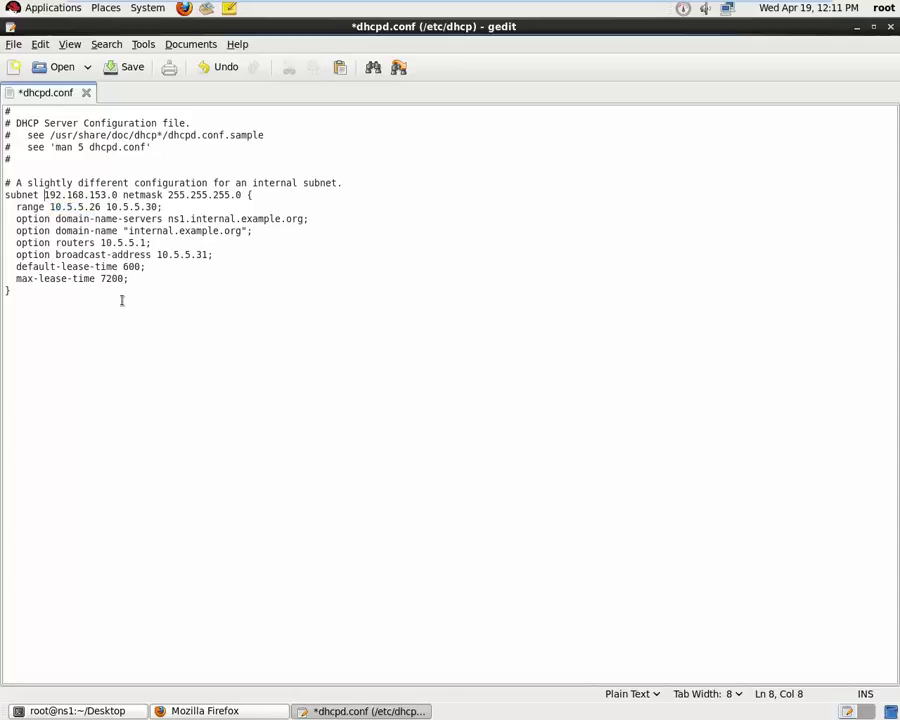
pyautogui.hotkey('shift', 'Right')
pyautogui.hotkey('shift', 'Right')
pyautogui.hotkey('shift', 'Right')
pyautogui.hotkey('shift', 'Right')
pyautogui.hotkey('shift', 'Right')
pyautogui.hotkey('shift', 'Right')
pyautogui.hotkey('shift', 'Right')
pyautogui.hotkey('shift', 'Right')
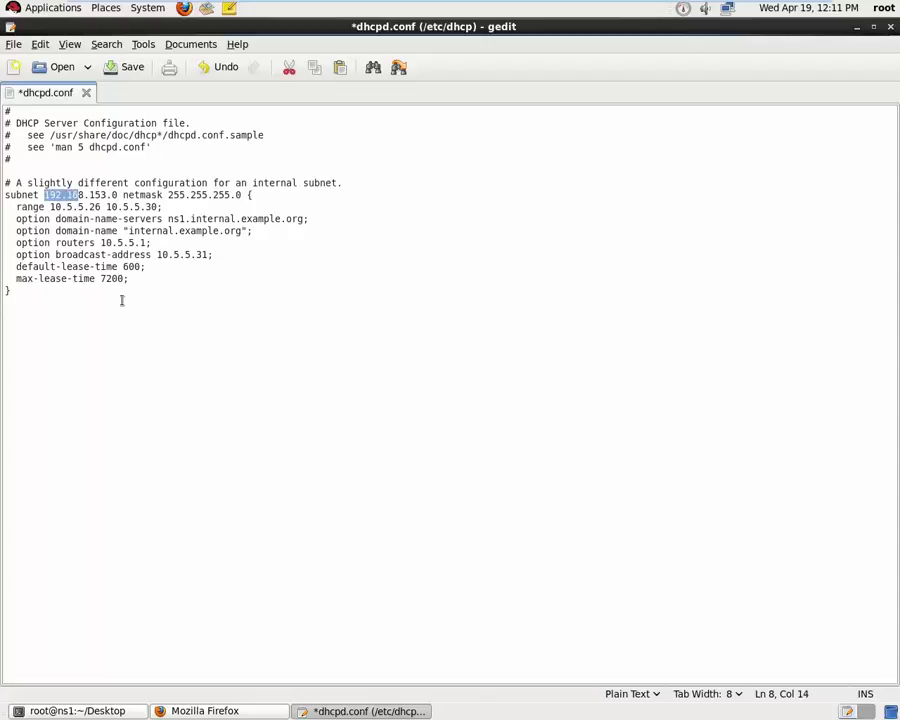
pyautogui.hotkey('shift', 'Right')
pyautogui.hotkey('shift', 'Right')
pyautogui.hotkey('shift', 'Right')
# - Replace the first address of the range with 192.168.153.200
pyautogui.press('Down')
pyautogui.press('Left')
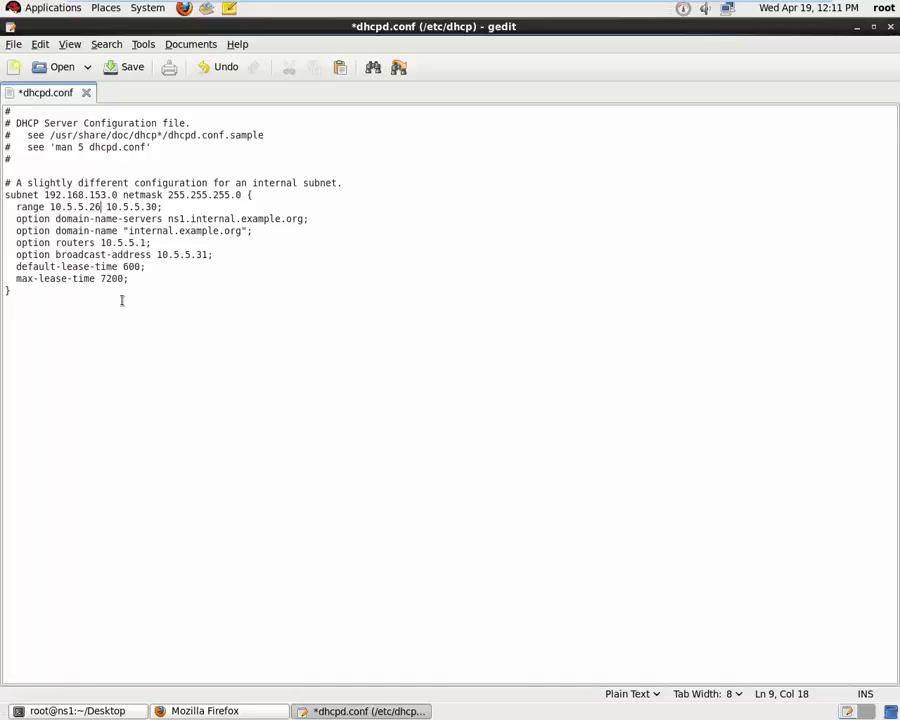
pyautogui.press('BackSpace')
pyautogui.press('BackSpace')
pyautogui.press('BackSpace')
pyautogui.press('BackSpace')
pyautogui.press('BackSpace')
pyautogui.press('BackSpace')
pyautogui.press('BackSpace')
pyautogui.press('BackSpace')
pyautogui.press('BackSpace')
pyautogui.write('192.168.153')
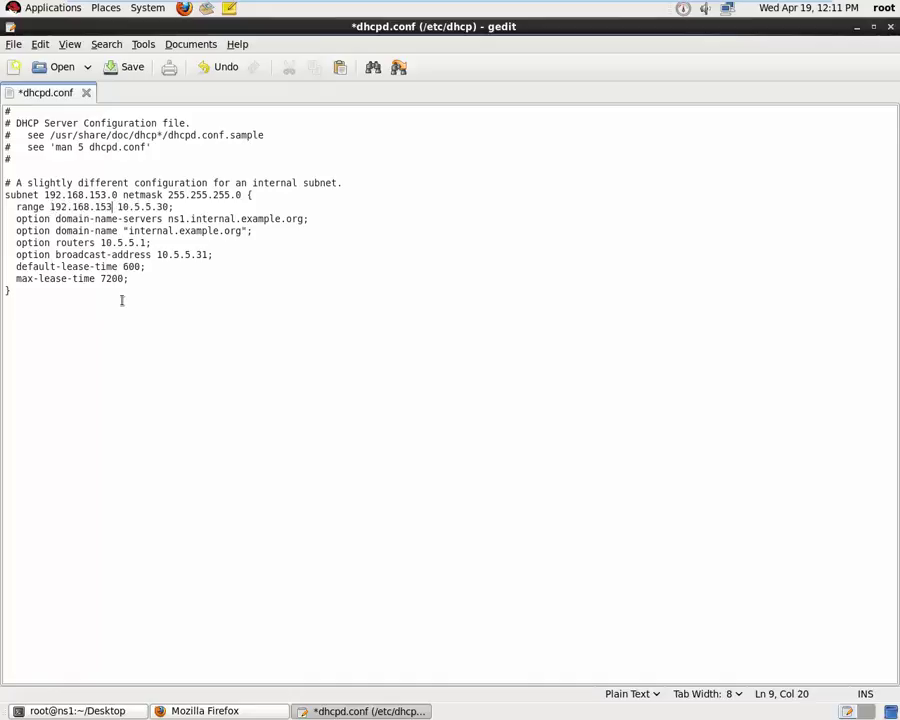
pyautogui.write('.100')
pyautogui.press('BackSpace')
pyautogui.press('BackSpace')
pyautogui.press('BackSpace')
pyautogui.write('200')
# - Replace the last address of the range with 192.168.153.250
pyautogui.press('Right')
pyautogui.press('Delete')
pyautogui.press('Delete')
pyautogui.press('Delete')
pyautogui.press('Delete')
pyautogui.press('Delete')
pyautogui.press('Delete')
pyautogui.press('Delete')
pyautogui.press('Delete')
pyautogui.press('Delete')
pyautogui.write('192.168.153')
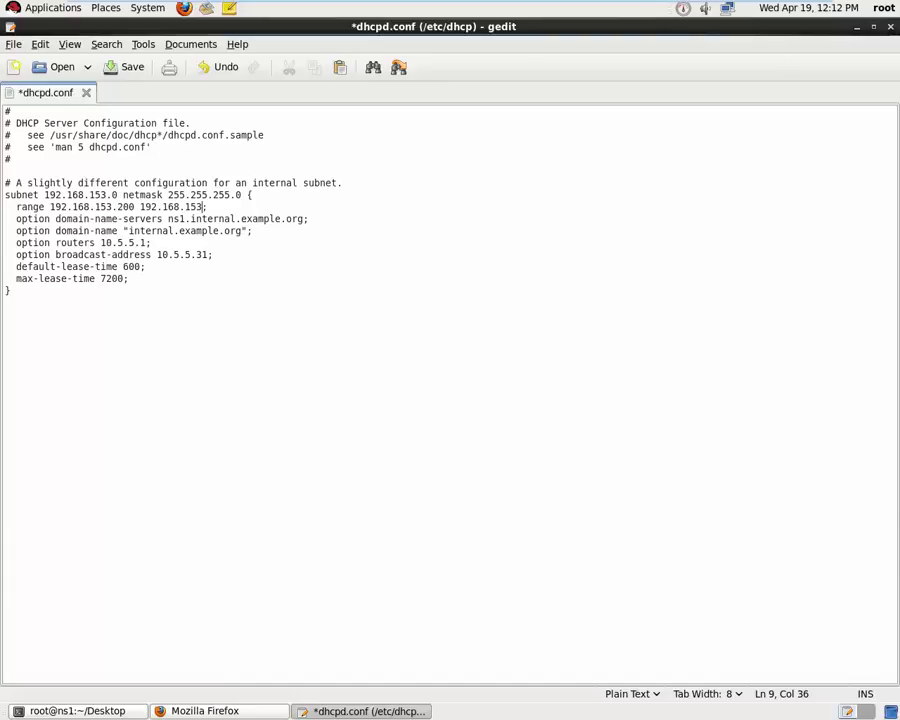
pyautogui.write('.250')
# - Shorten default-lease-time to 60 and max-lease-time to 70
pyautogui.click(137, 266)
pyautogui.press('Delete')
pyautogui.click(111, 279)
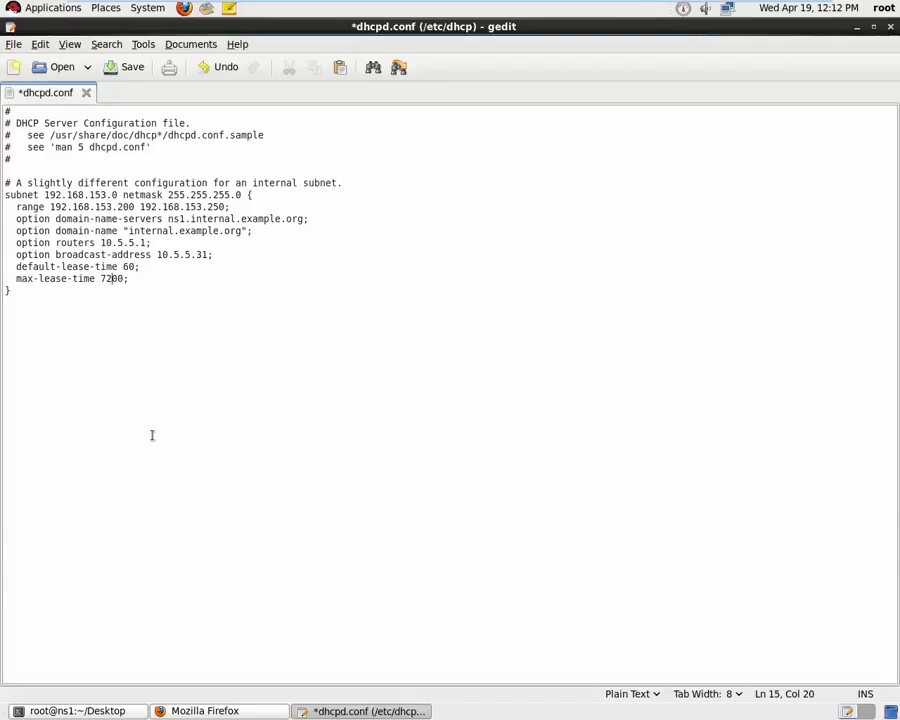
pyautogui.press('Delete')
pyautogui.press('BackSpace')
# - Replace the broadcast-address option's value with 192.168.153.255, keeping the closing semicolon
pyautogui.click(161, 254)
pyautogui.press('Left')
pyautogui.press('Delete')
pyautogui.press('Delete')
pyautogui.press('Delete')
pyautogui.press('Delete')
pyautogui.press('Delete')
pyautogui.press('Delete')
pyautogui.press('Delete')
pyautogui.press('Delete')
pyautogui.press('Delete')
pyautogui.write('192')
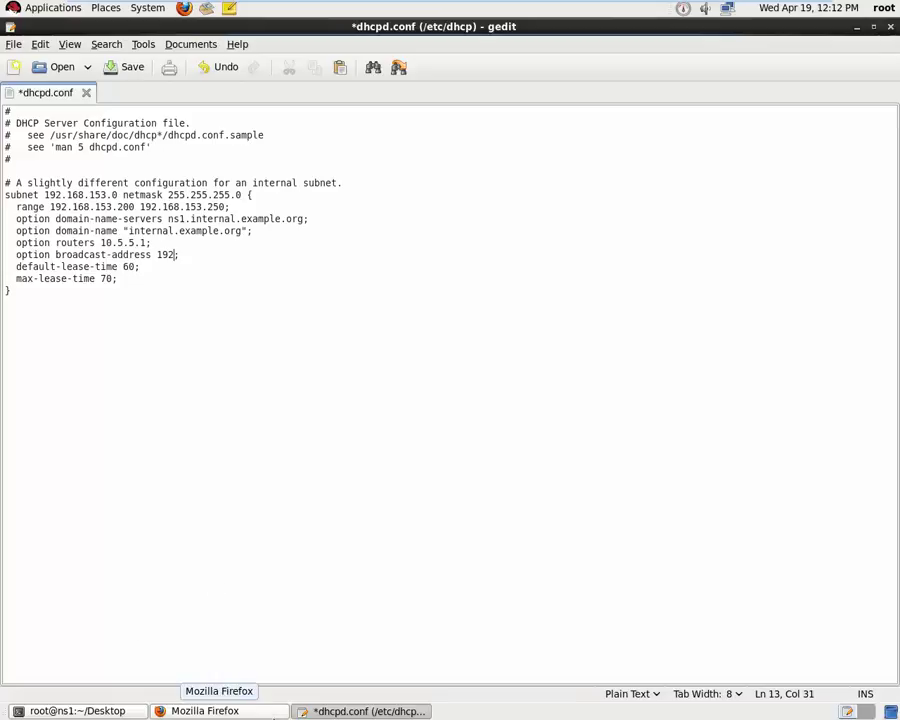
pyautogui.write('.1')
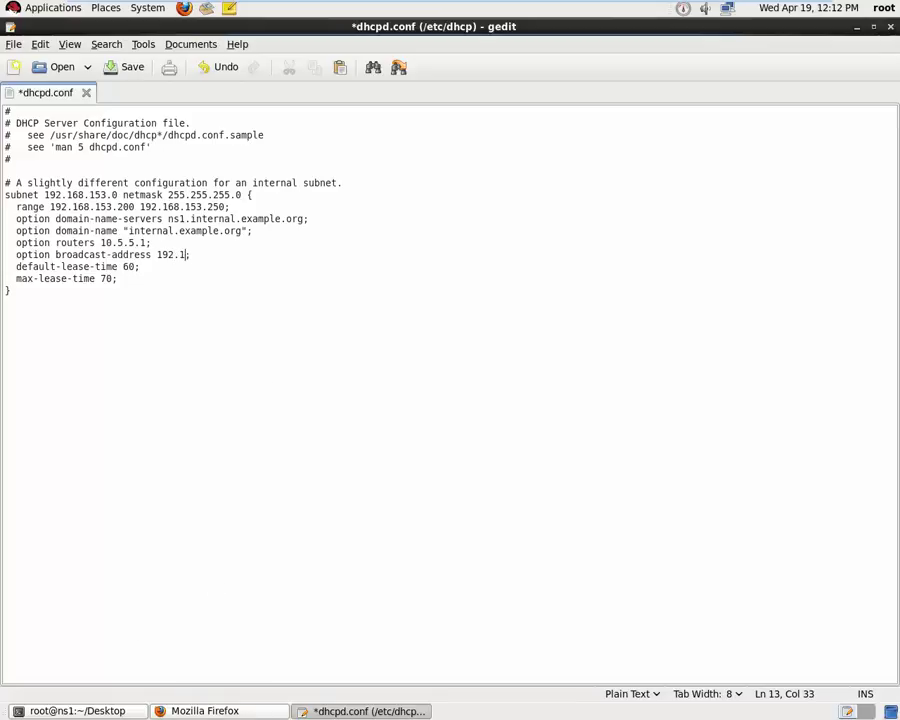
pyautogui.write('68.153.255;')
# - Replace the routers option's address with 192.168.153.129
pyautogui.press('Up')
pyautogui.press('Left')
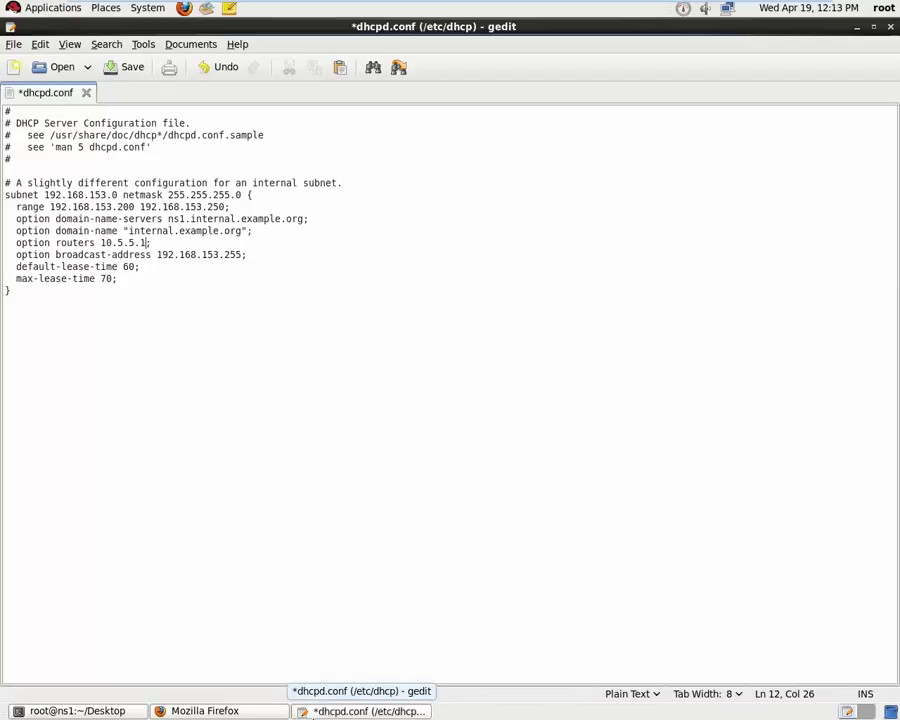
pyautogui.press('BackSpace')
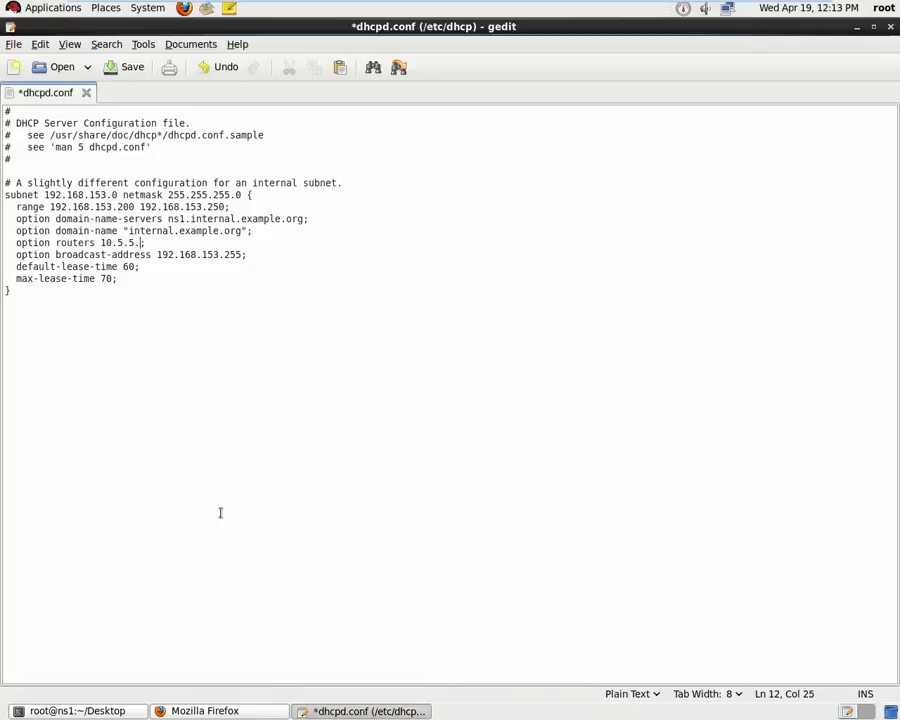
pyautogui.press('BackSpace')
pyautogui.press('BackSpace')
pyautogui.press('BackSpace')
pyautogui.press('BackSpace')
pyautogui.press('BackSpace')
pyautogui.press('BackSpace')
pyautogui.write('92.168.153.129')
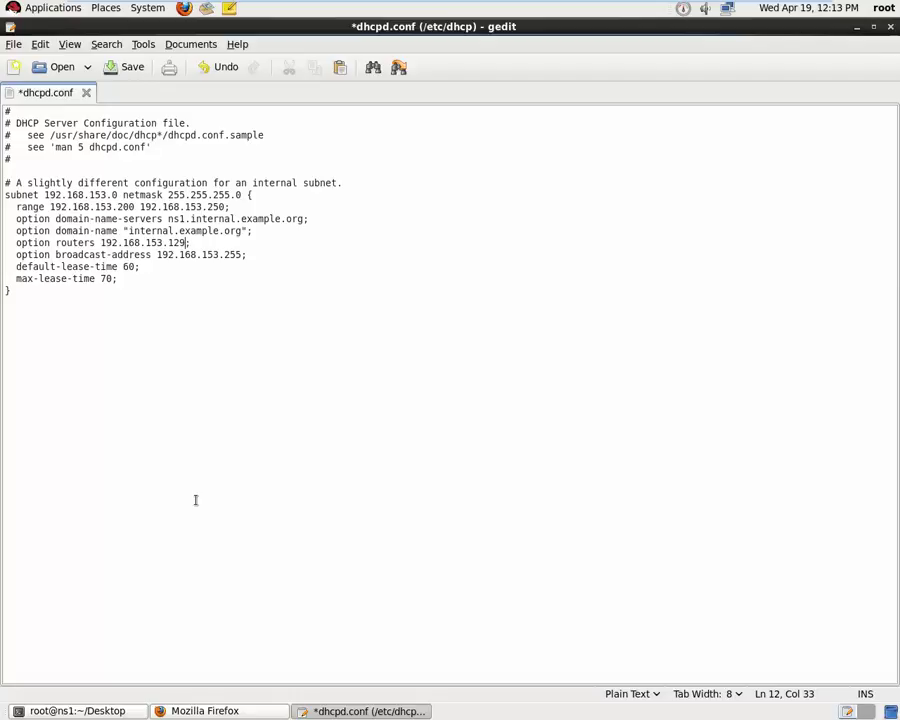
# - Delete the domain-name-servers and domain-name option lines, and align the routers line directly under the range line
pyautogui.click(259, 232)
pyautogui.moveTo(259, 234); pyautogui.dragTo(42, 219)
pyautogui.press('Delete')
pyautogui.press('BackSpace')
pyautogui.press('BackSpace')
pyautogui.press('BackSpace')
pyautogui.press('BackSpace')
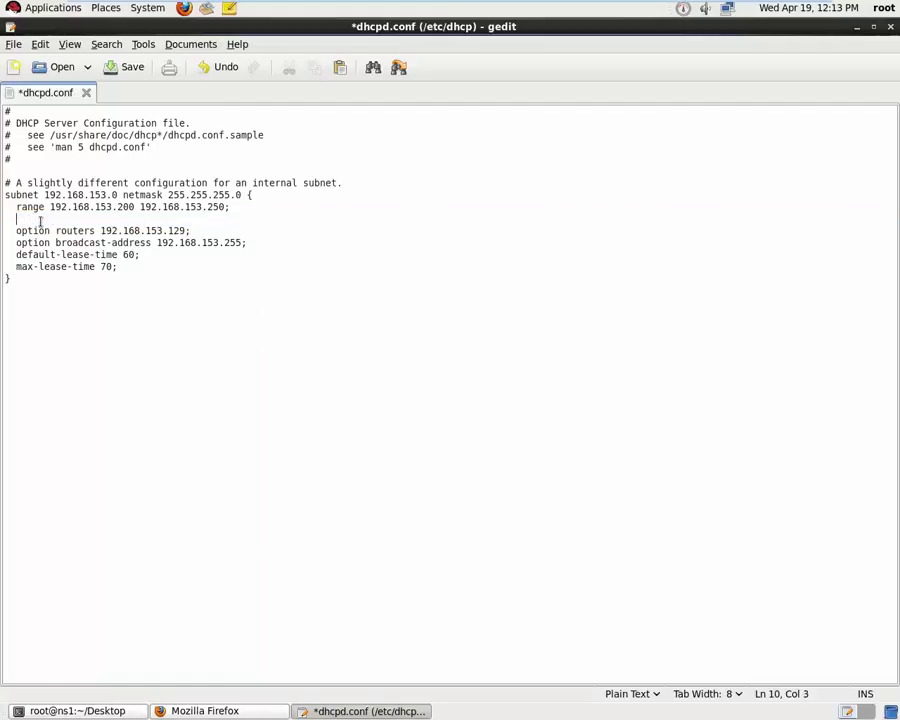
pyautogui.press('Delete')
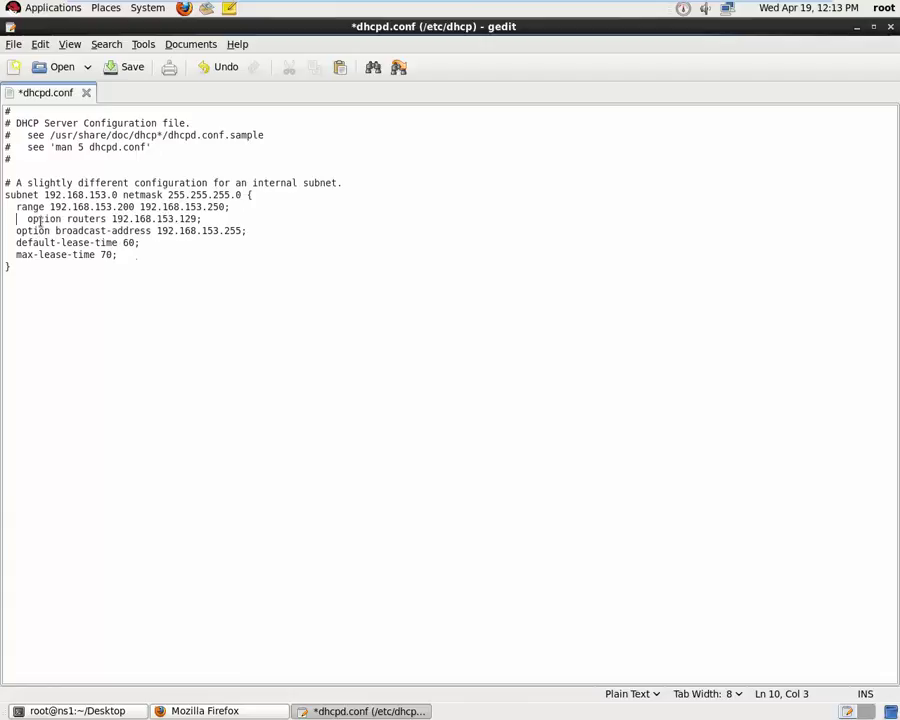
pyautogui.press('Delete')
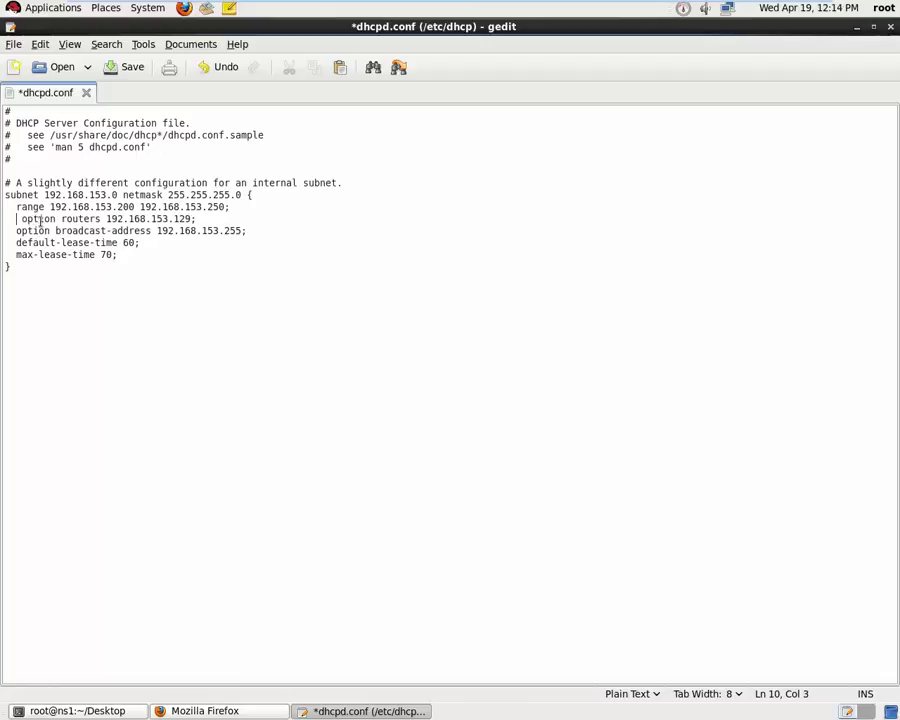
pyautogui.press('Delete')
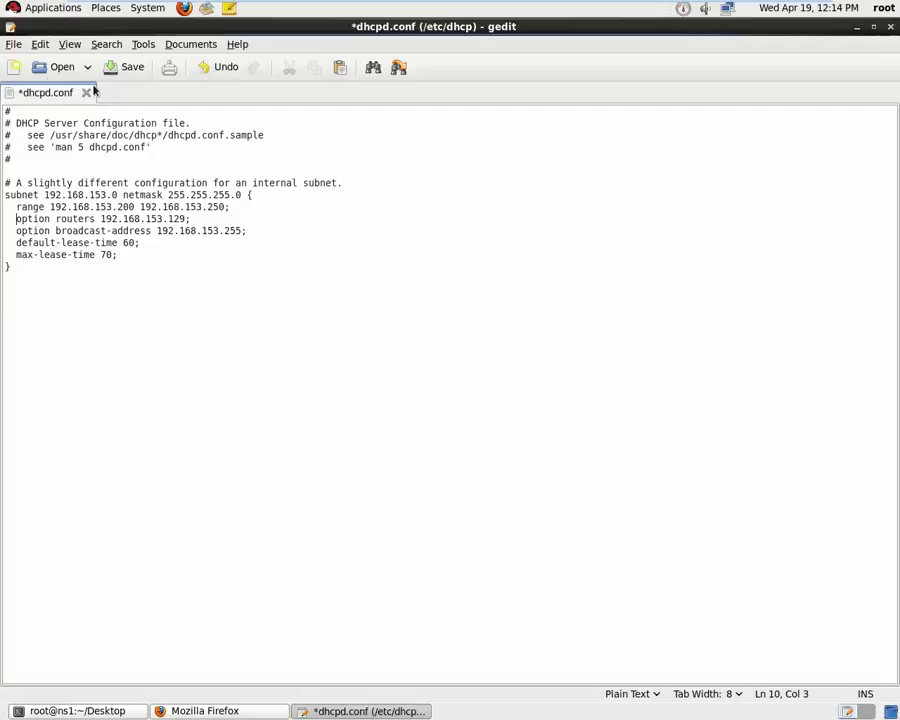
# - Save dhcpd.conf and quit gedit
pyautogui.click(131, 69)
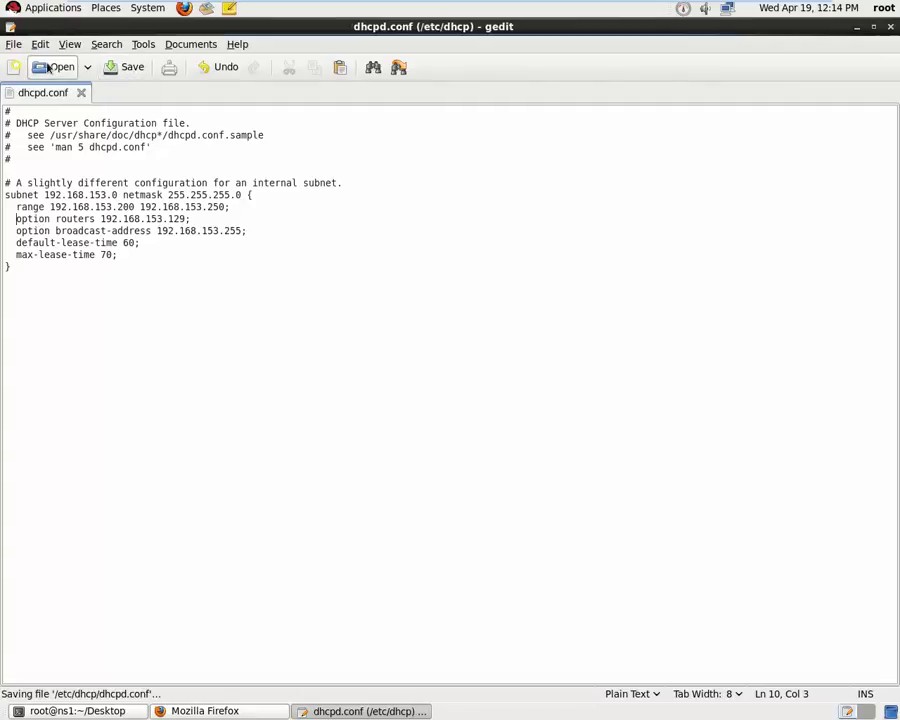
pyautogui.click(13, 45)
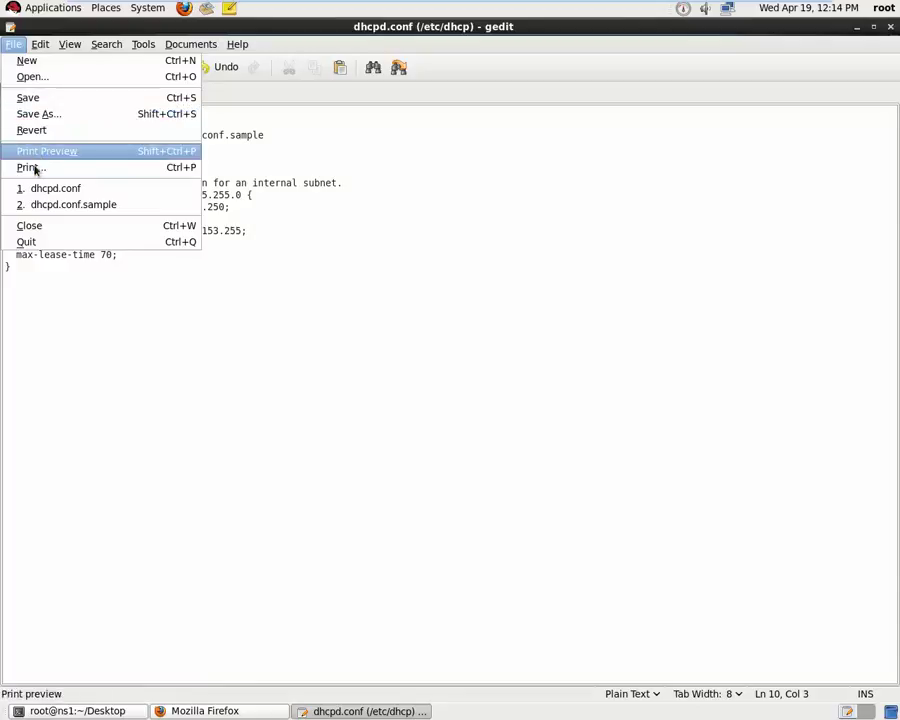
pyautogui.click(32, 248)
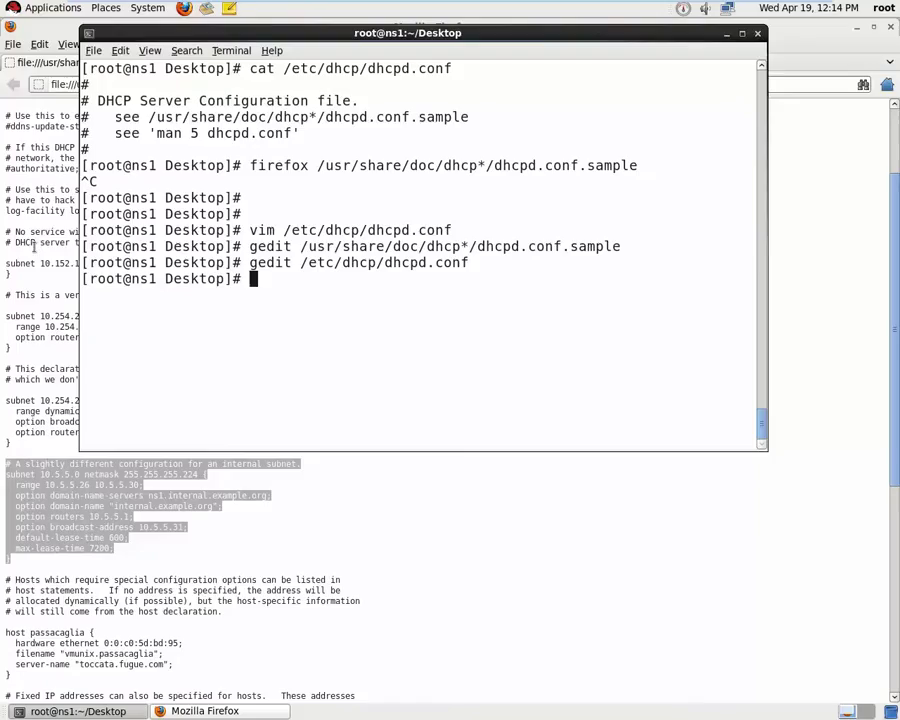
# - Clear the terminal and run service dhcpd restart
pyautogui.hotkey('ctrl', 'l')
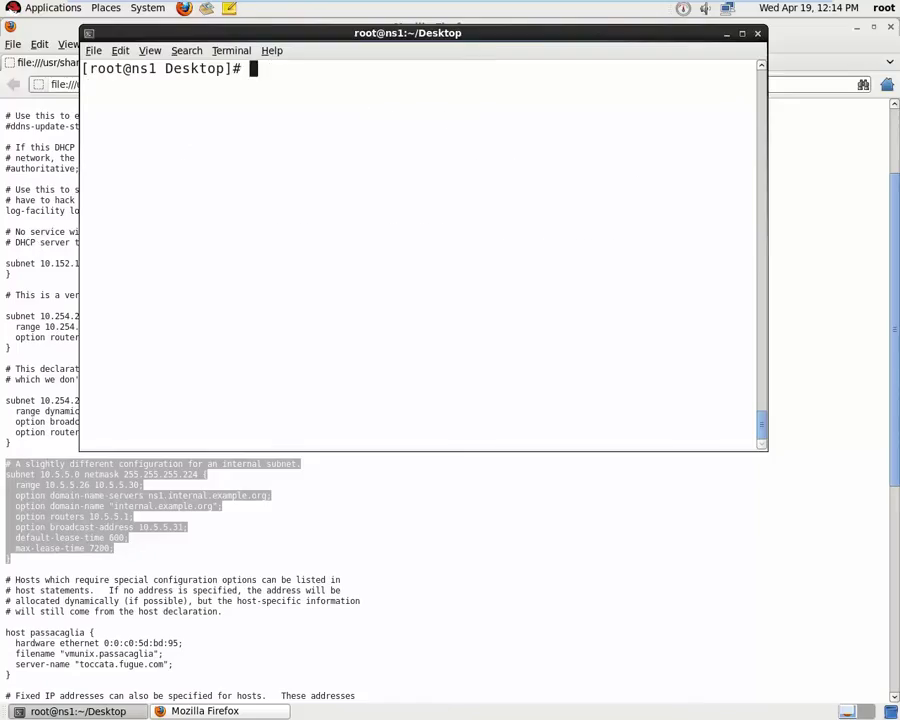
pyautogui.write('service dh')
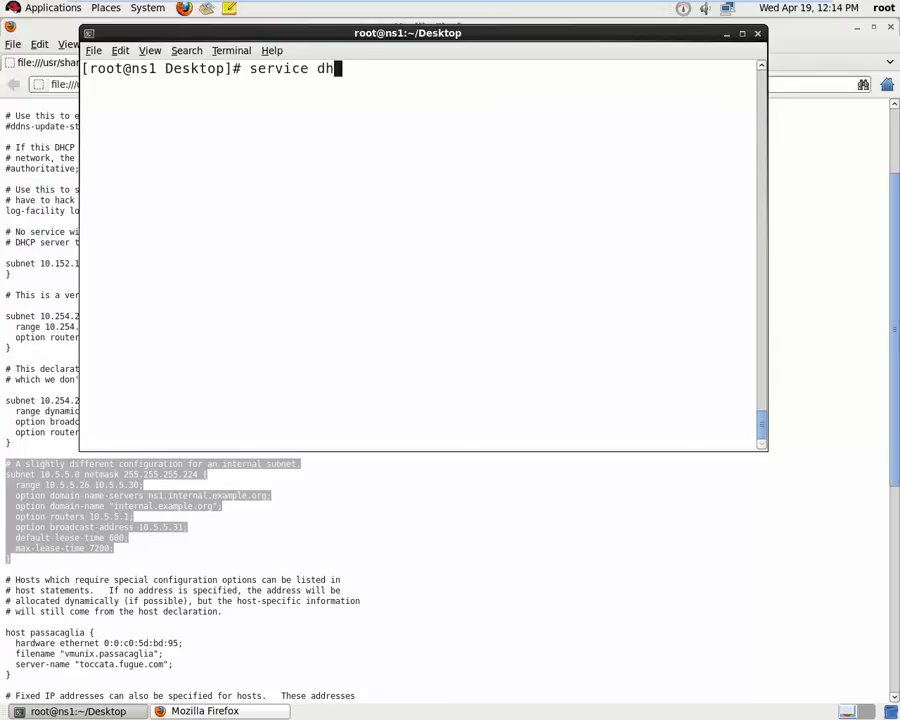
pyautogui.write('cpd restart')
pyautogui.press('Return')
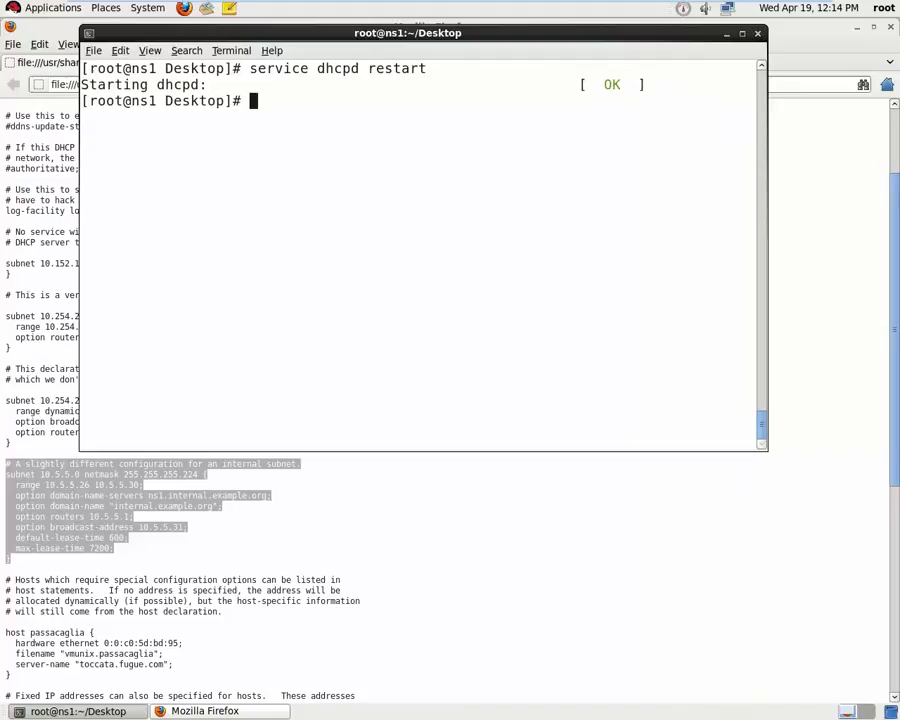
# - Repeat the dhcpd restart command two more times
pyautogui.press('Up')
pyautogui.press('Return')
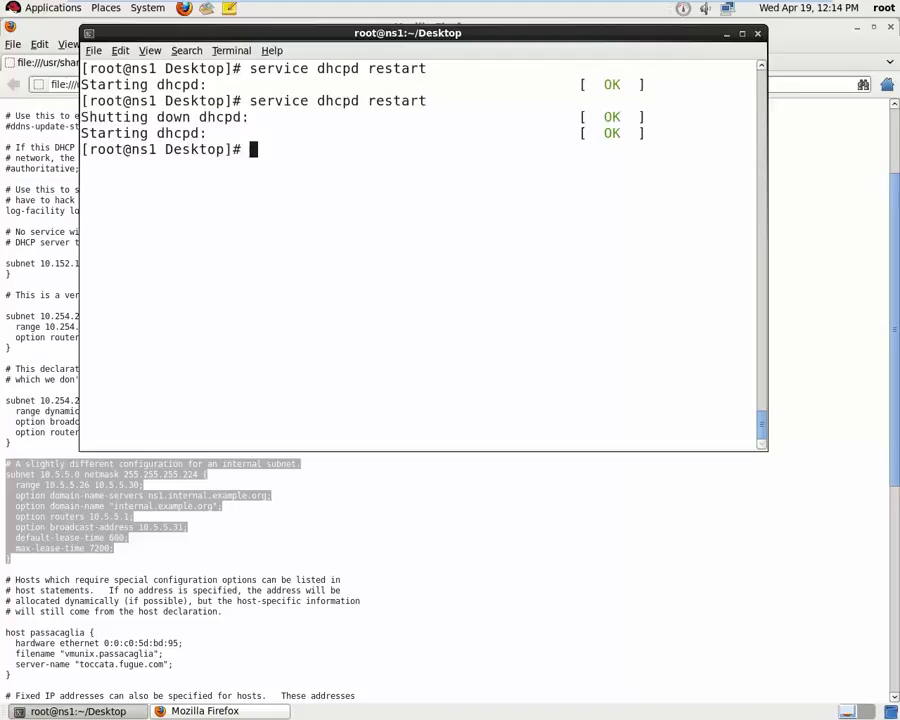
pyautogui.press('Up')
pyautogui.press('Return')
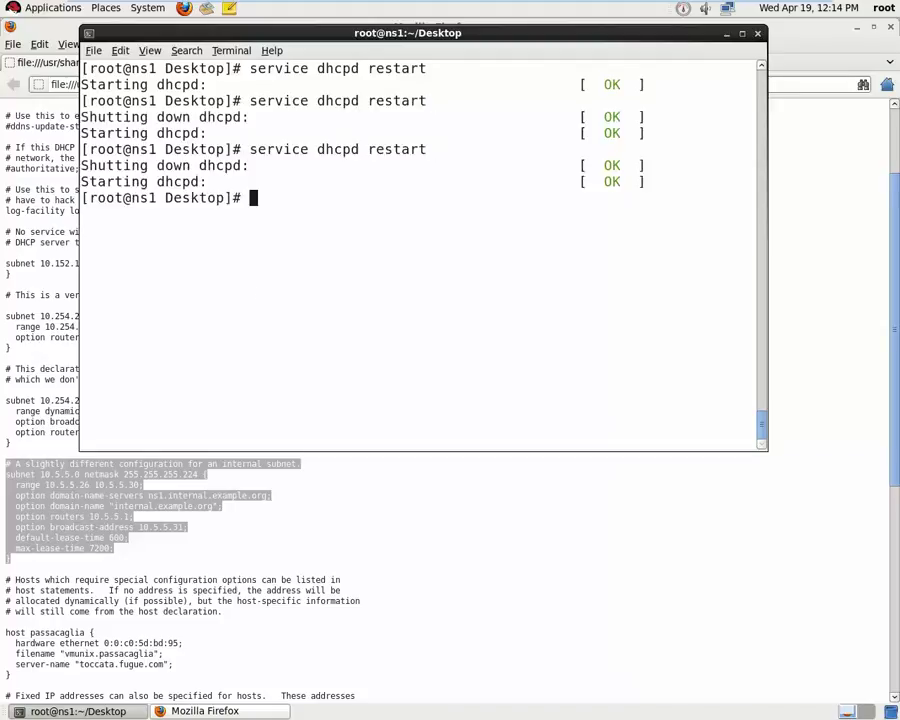
# - Restart the dhcpd service once more, minimize the terminal, and clear the text selection in the sample configuration page
pyautogui.press('Up')
pyautogui.press('Return')
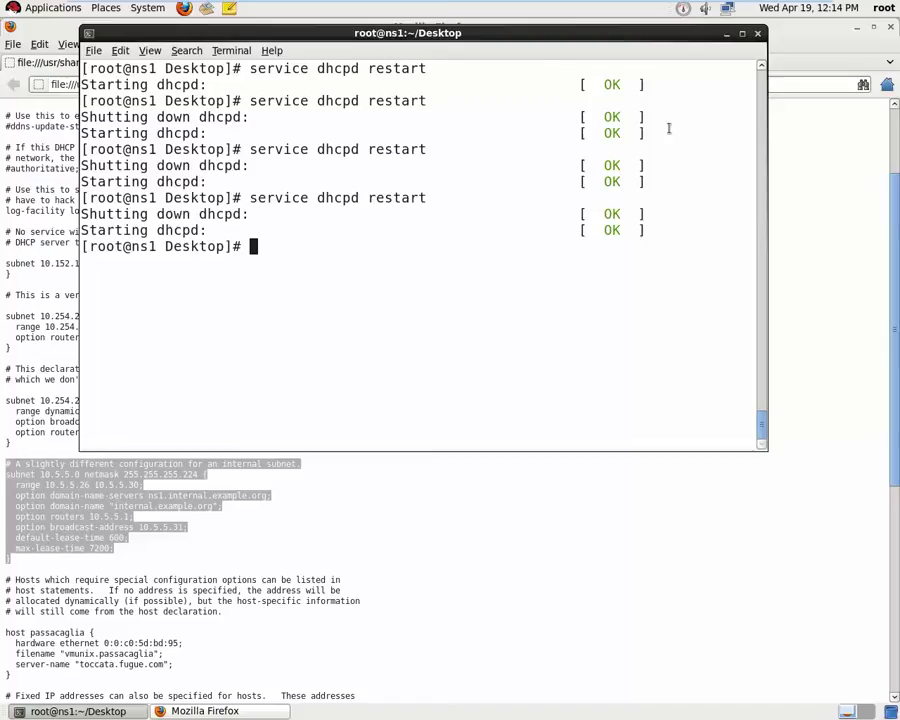
pyautogui.click(727, 35)
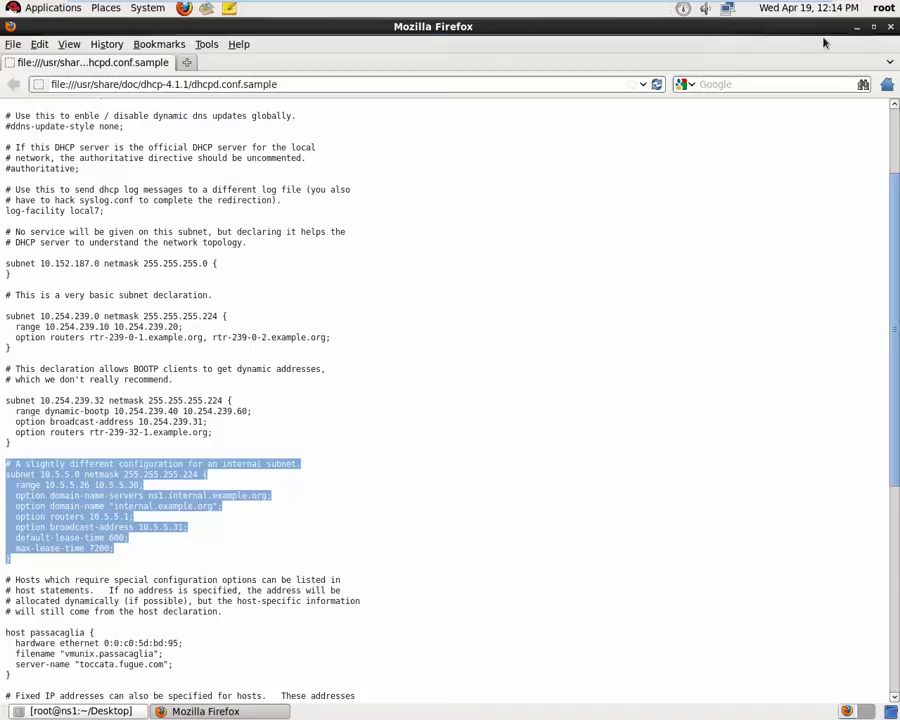
pyautogui.click(466, 314)
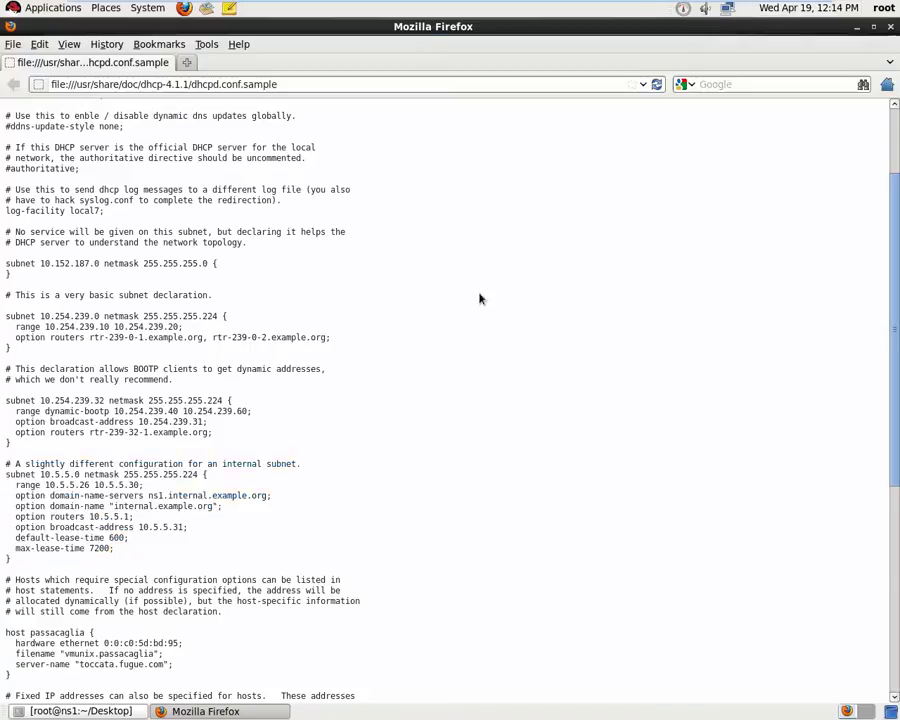
# - Leave the virtual machine's full-screen view, minimize VMware Workstation, and open the Windows host's network adapter list
pyautogui.hotkey('ctrl', 'alt', 'Return')
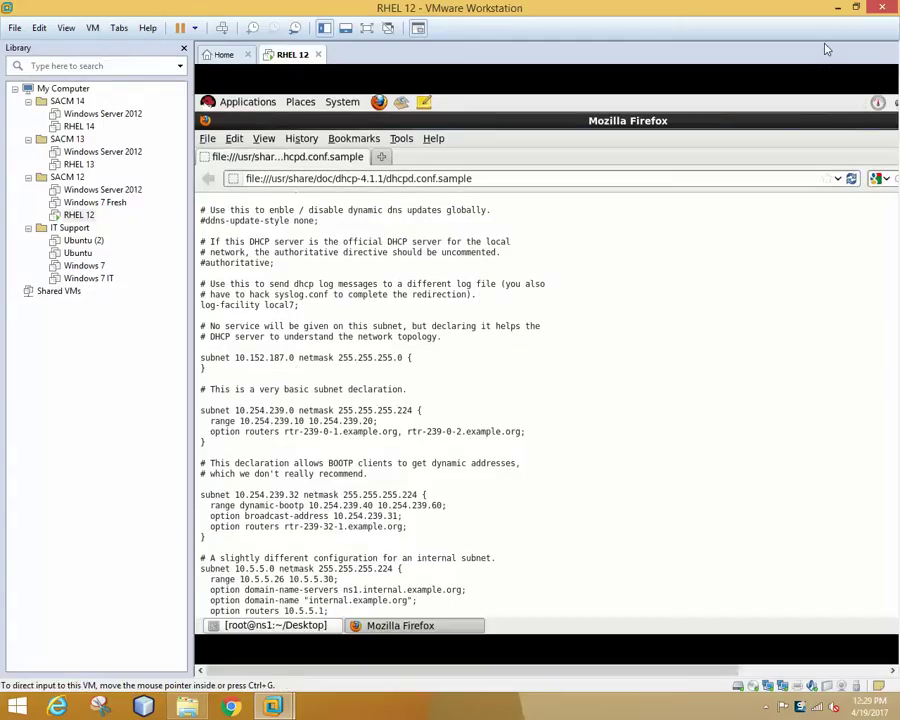
pyautogui.click(837, 7)
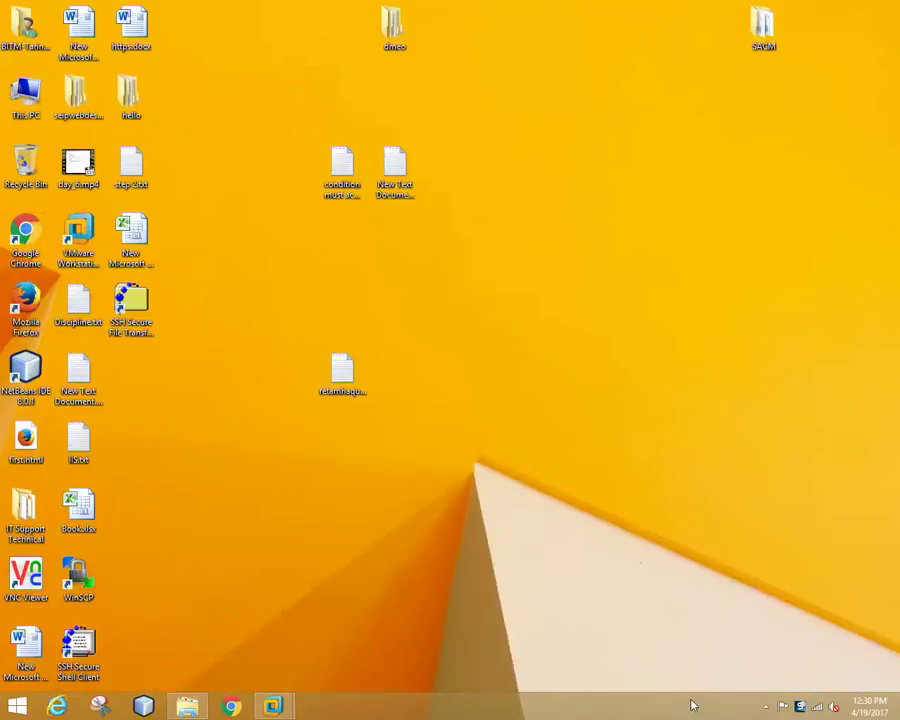
pyautogui.rightClick(816, 708)
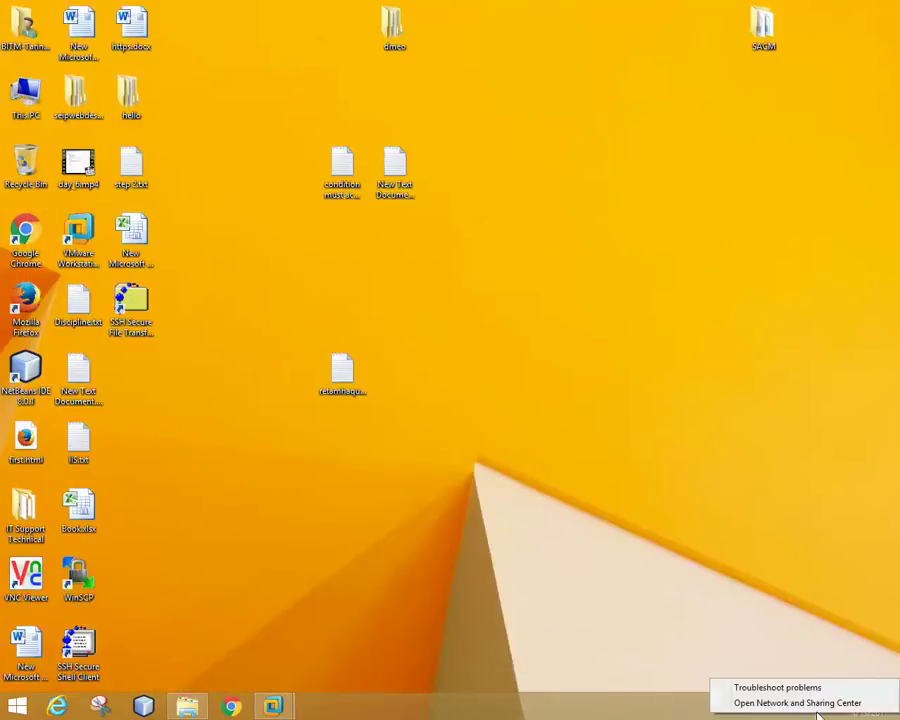
pyautogui.click(810, 701)
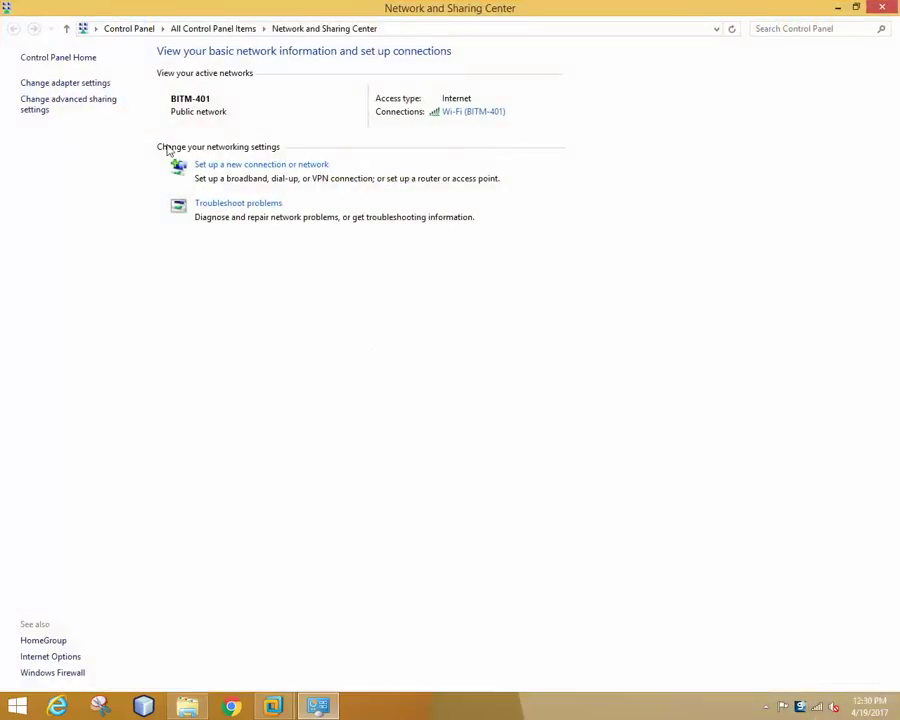
pyautogui.click(96, 84)
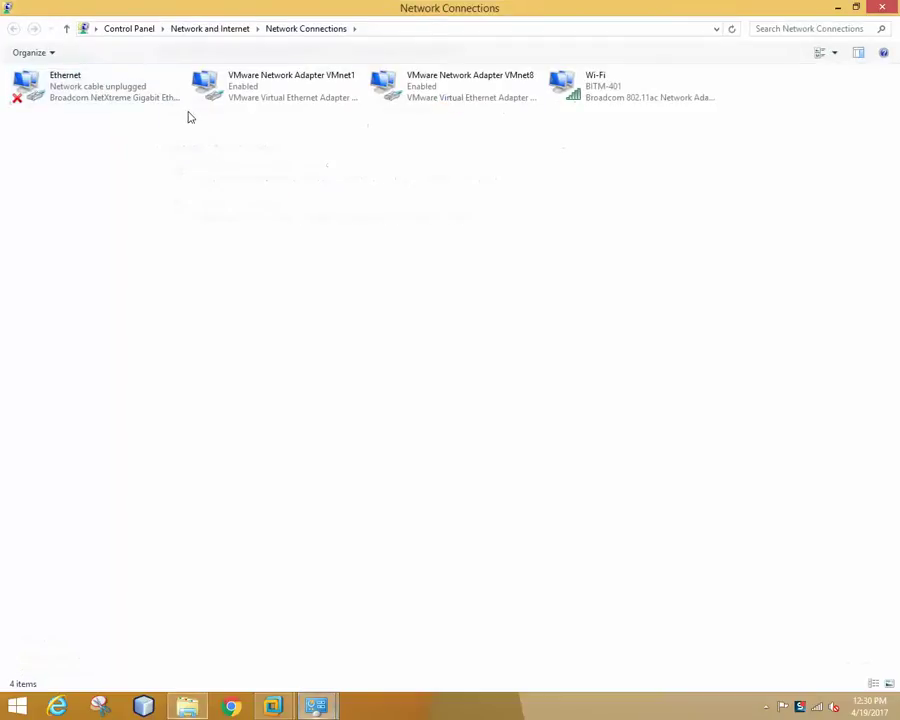
# - Set the VMware Network Adapter VMnet1's IPv4 properties to obtain the IP address and DNS server address automatically
pyautogui.doubleClick(313, 94)
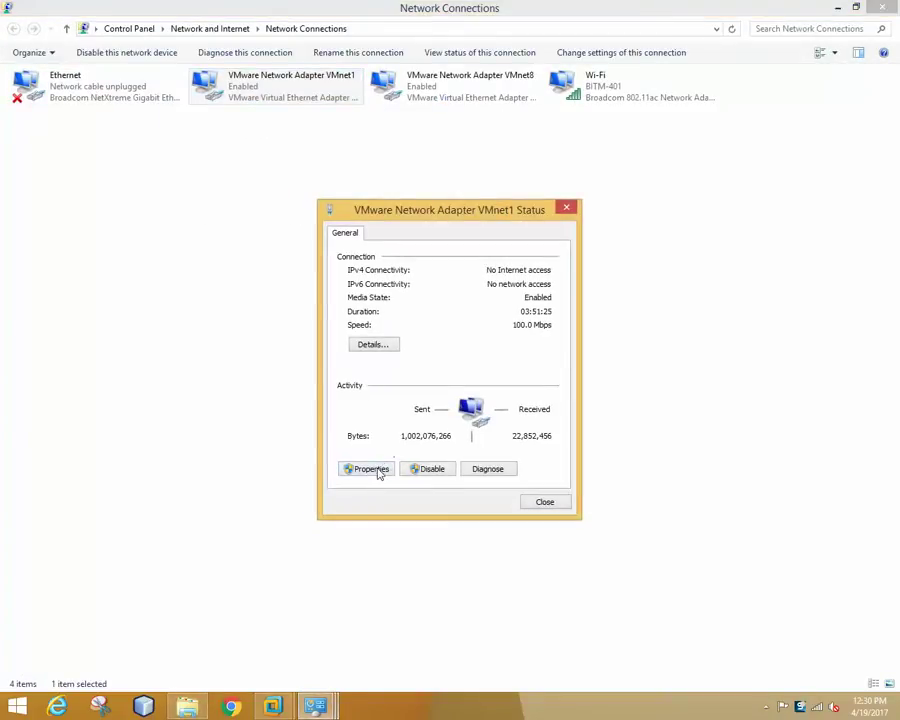
pyautogui.click(374, 468)
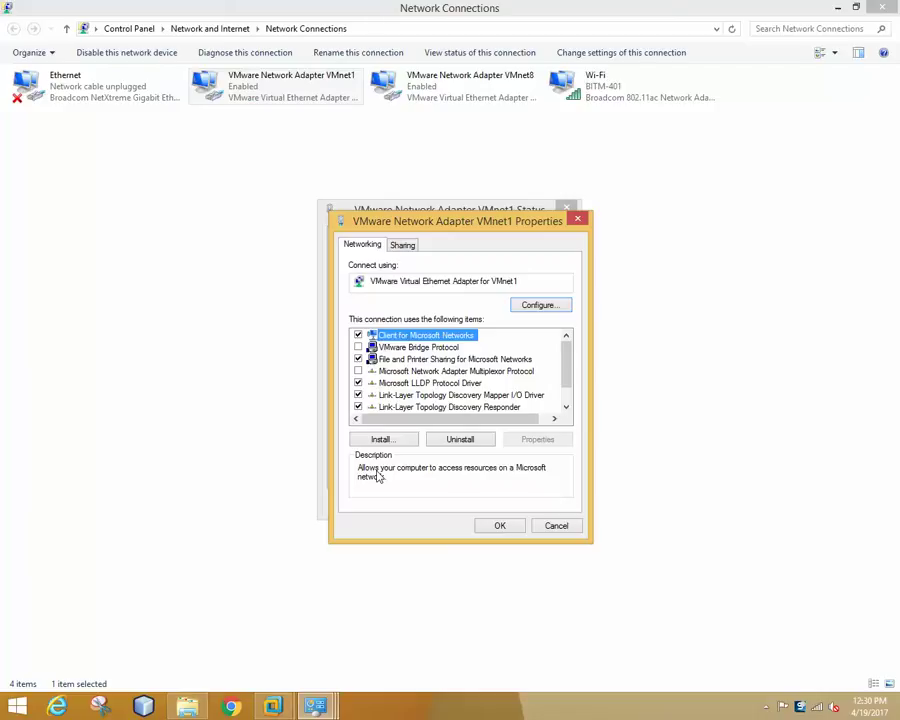
pyautogui.scroll(-1, 422, 394)
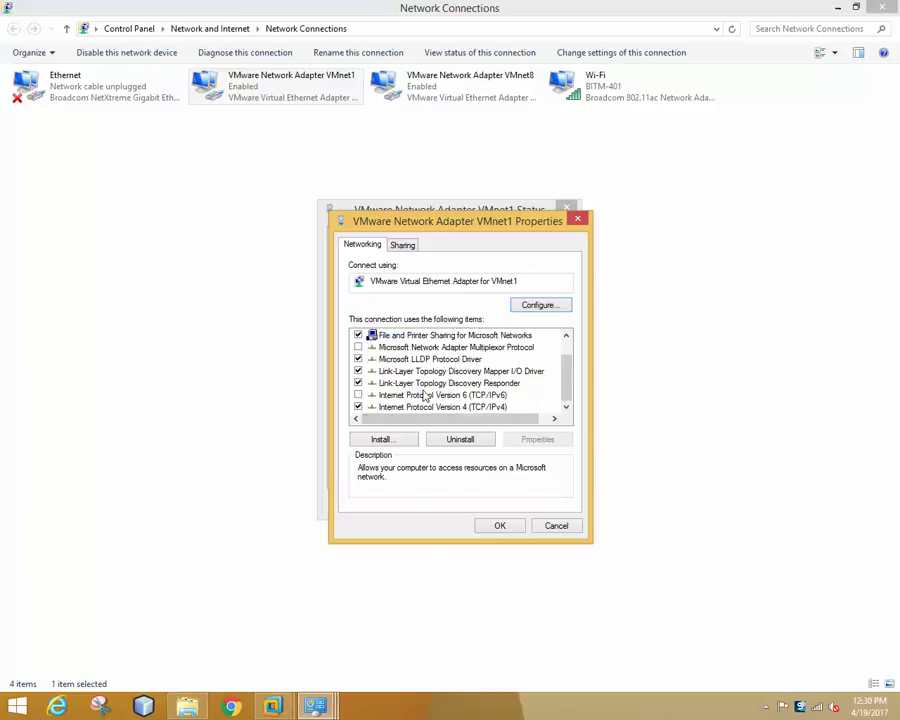
pyautogui.doubleClick(408, 409)
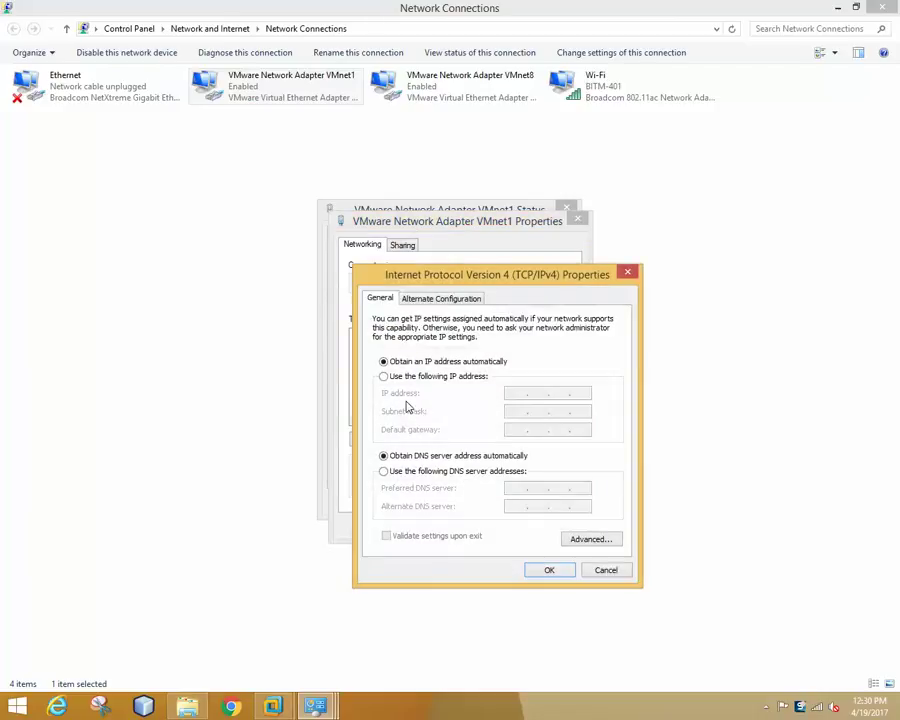
pyautogui.click(410, 377)
pyautogui.click(414, 362)
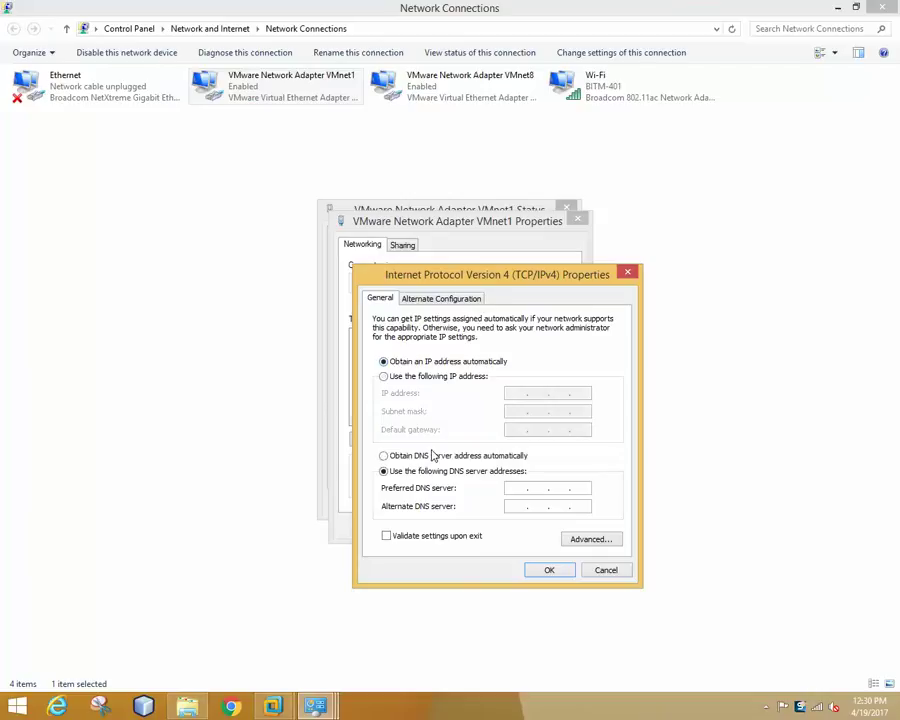
pyautogui.click(442, 456)
pyautogui.click(540, 570)
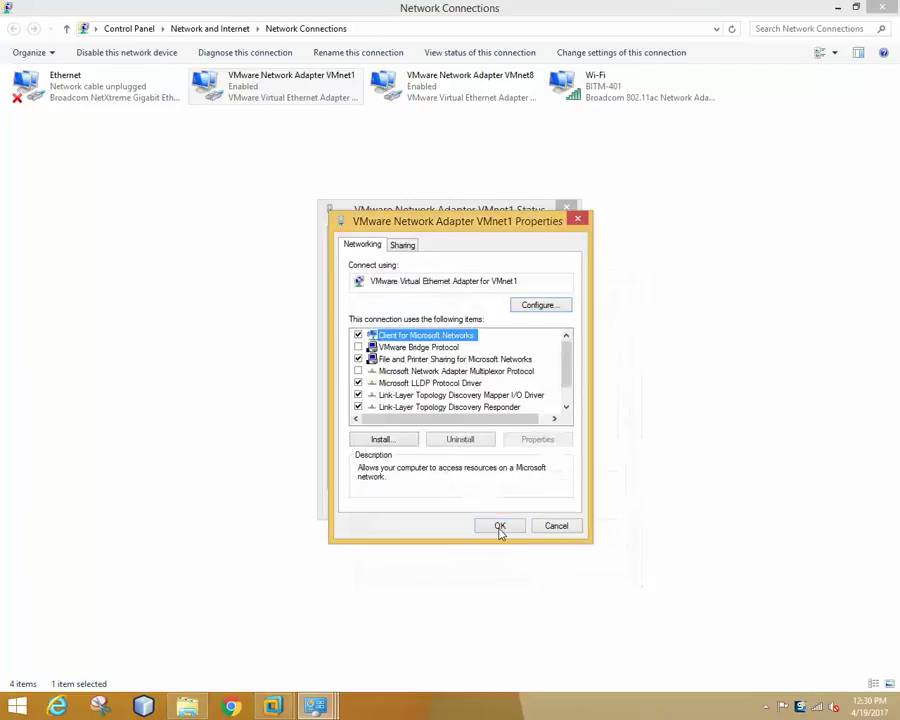
pyautogui.click(500, 528)
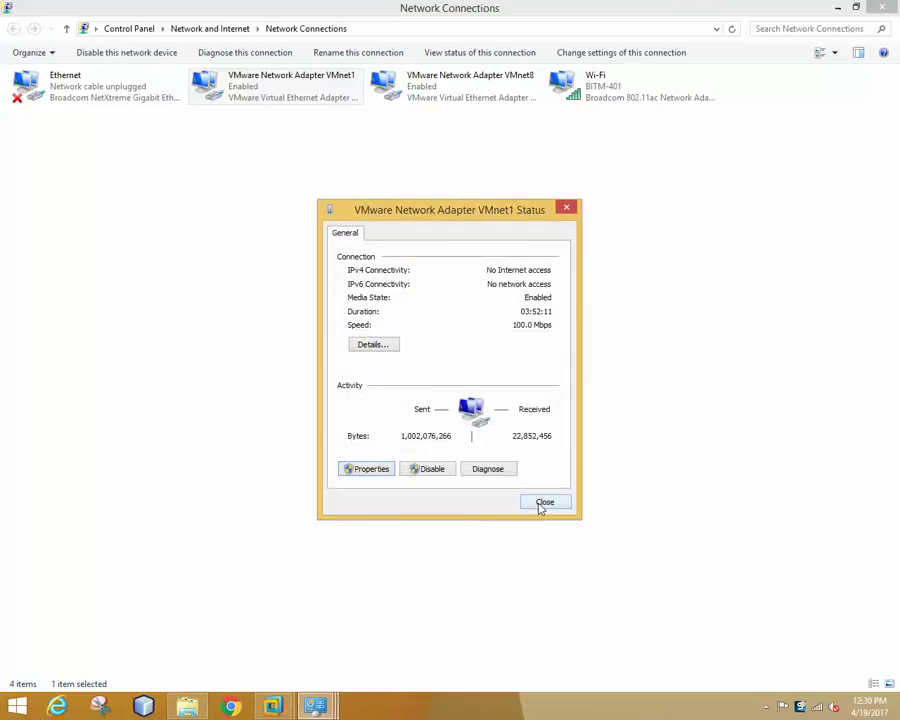
# - Check the VMnet1 adapter's connection details for its IPv4 address and DHCP server, and close its status window
pyautogui.click(380, 349)
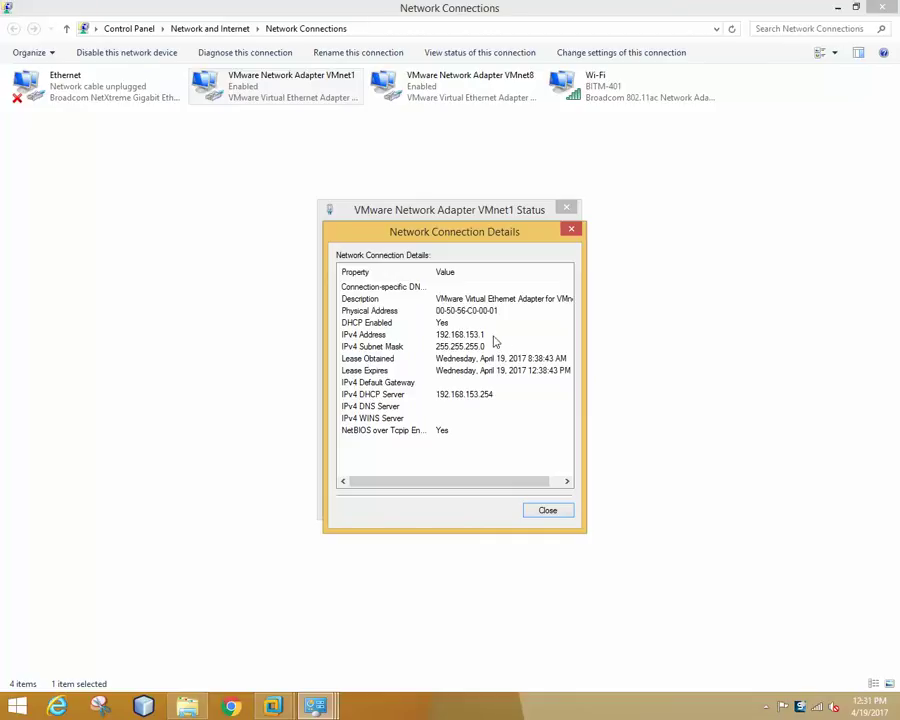
pyautogui.click(549, 511)
pyautogui.click(542, 499)
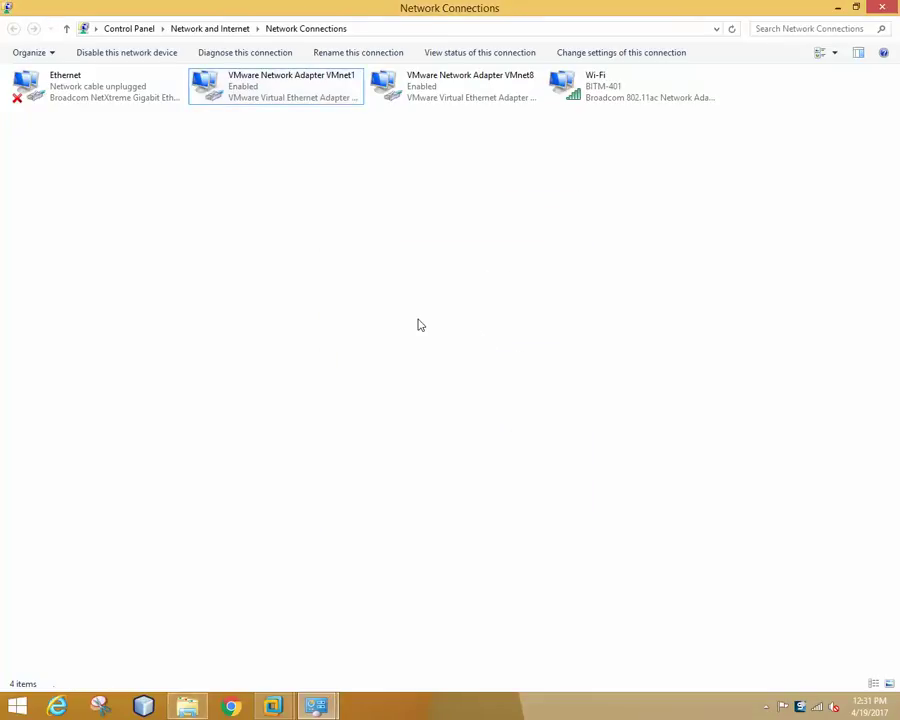
# - Disable the VMware Network Adapter VMnet1 and enable it again
pyautogui.click(263, 93)
pyautogui.click(115, 53)
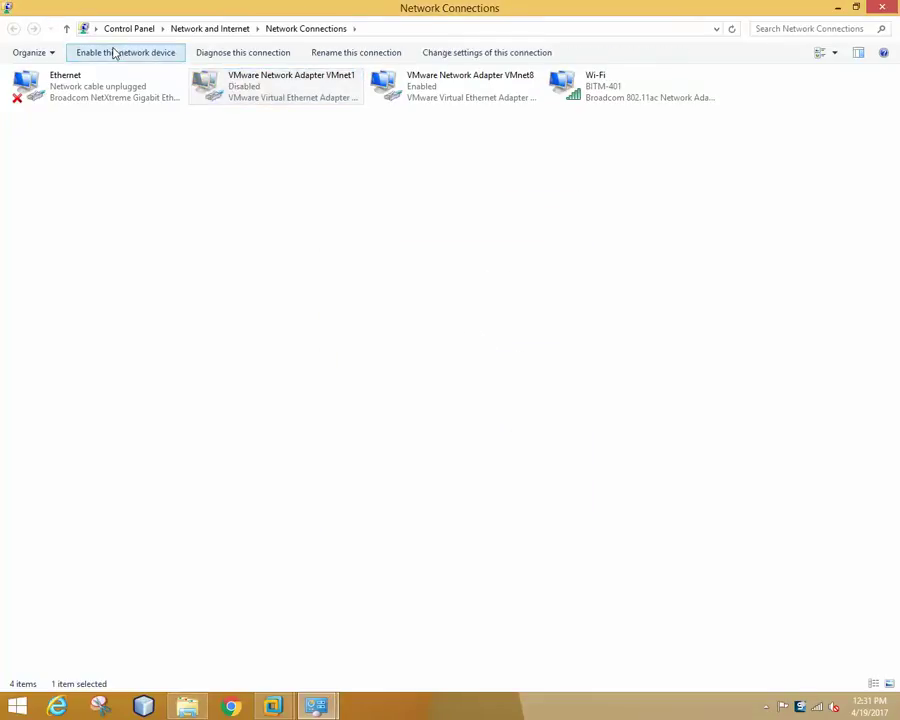
pyautogui.click(131, 53)
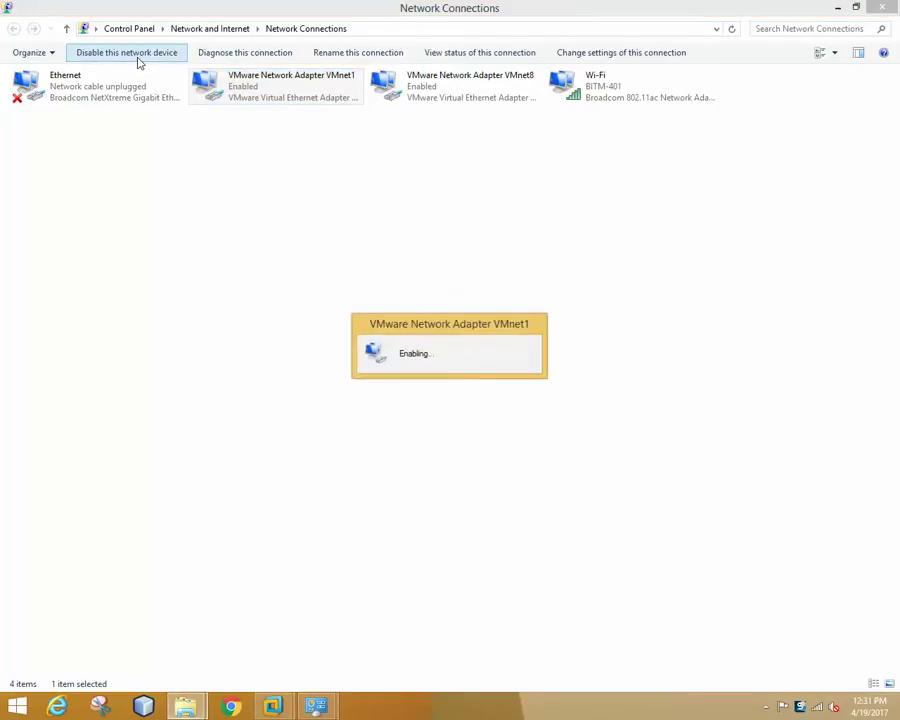
# - Refresh the network connections list several times
pyautogui.rightClick(232, 222)
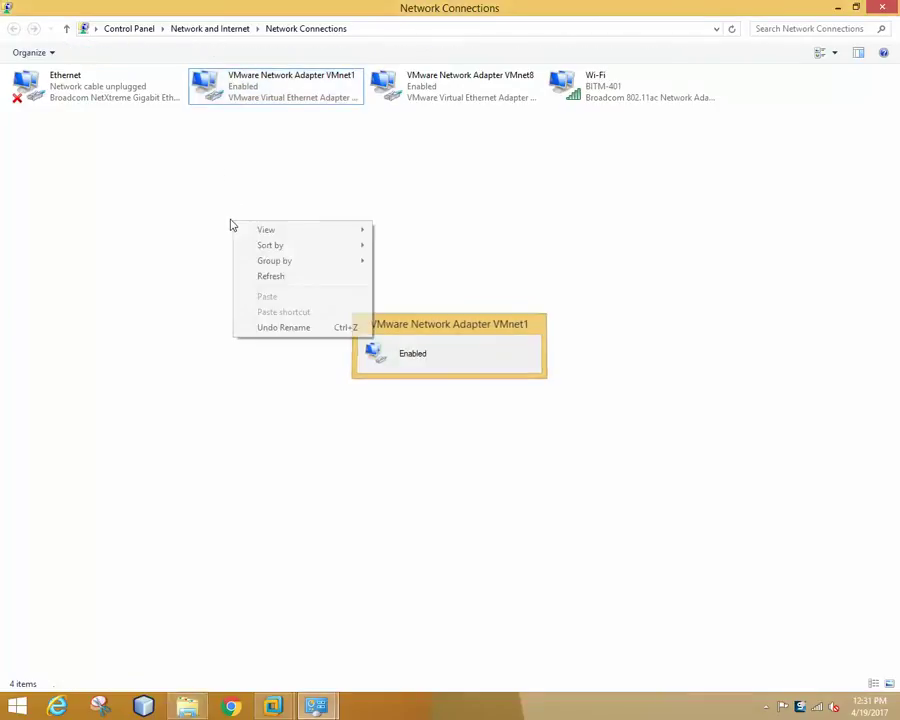
pyautogui.click(272, 277)
pyautogui.rightClick(239, 227)
pyautogui.click(277, 280)
pyautogui.rightClick(245, 241)
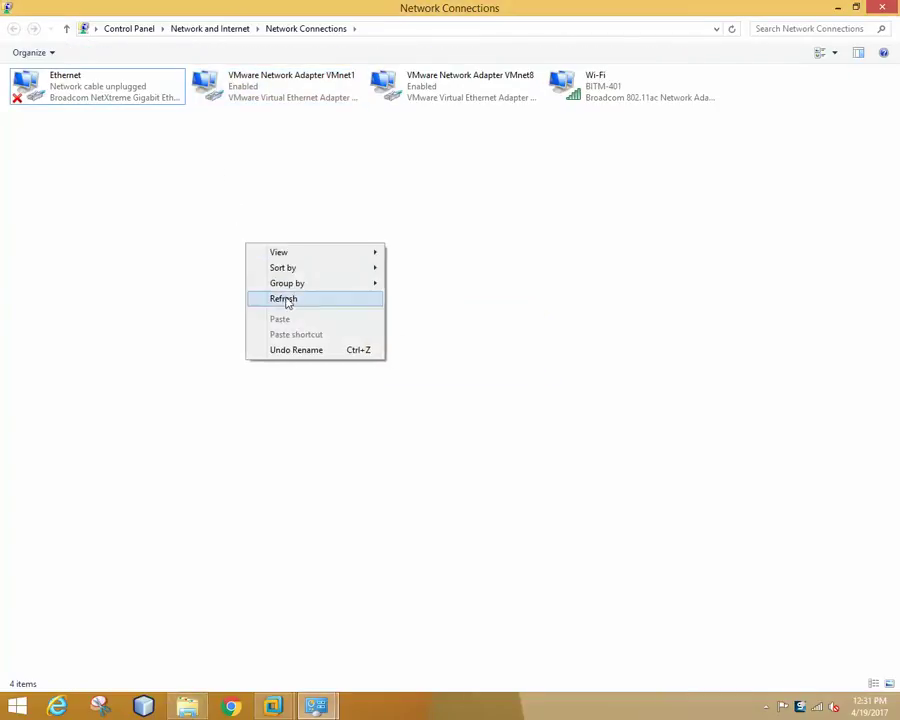
pyautogui.click(286, 298)
pyautogui.rightClick(228, 243)
pyautogui.click(270, 296)
pyautogui.rightClick(241, 257)
pyautogui.click(278, 310)
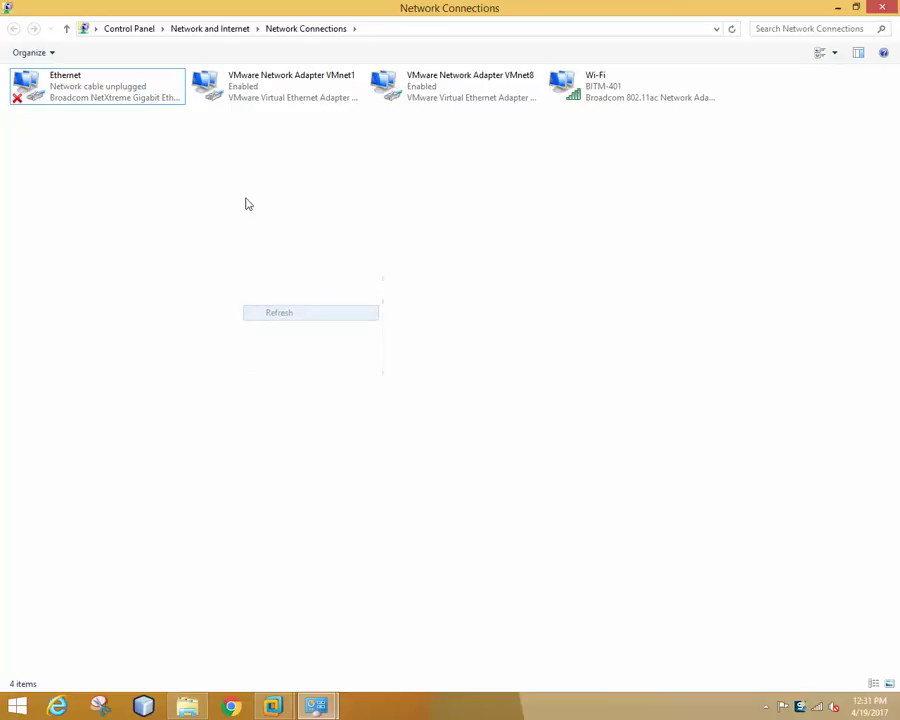
# - Examine the re-enabled VMnet1 adapter's IPv4 address in its connection details twice, and close the status window
pyautogui.doubleClick(244, 94)
pyautogui.click(388, 346)
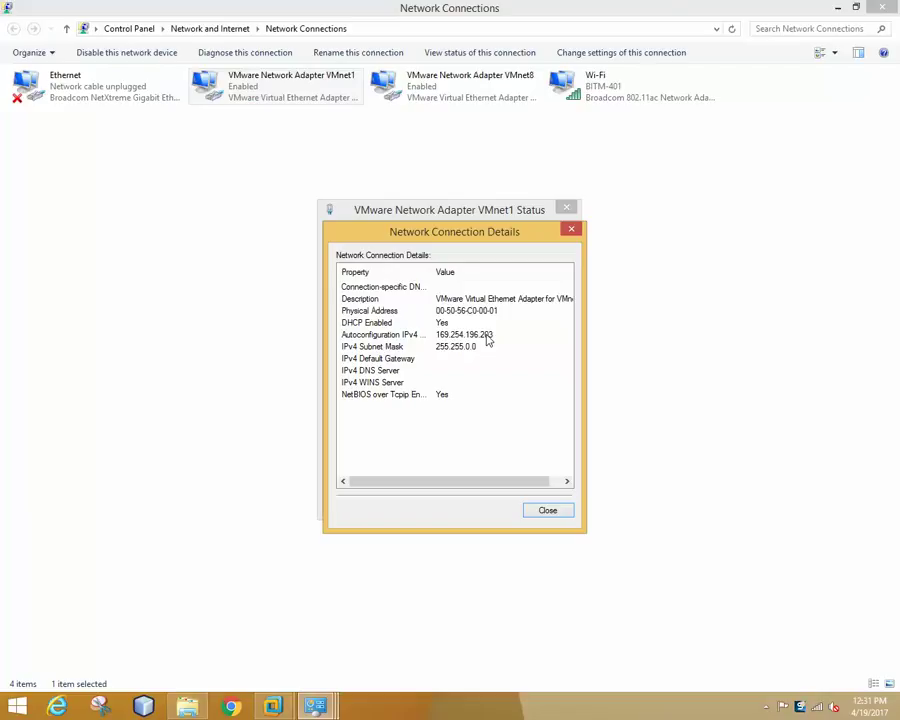
pyautogui.click(488, 341)
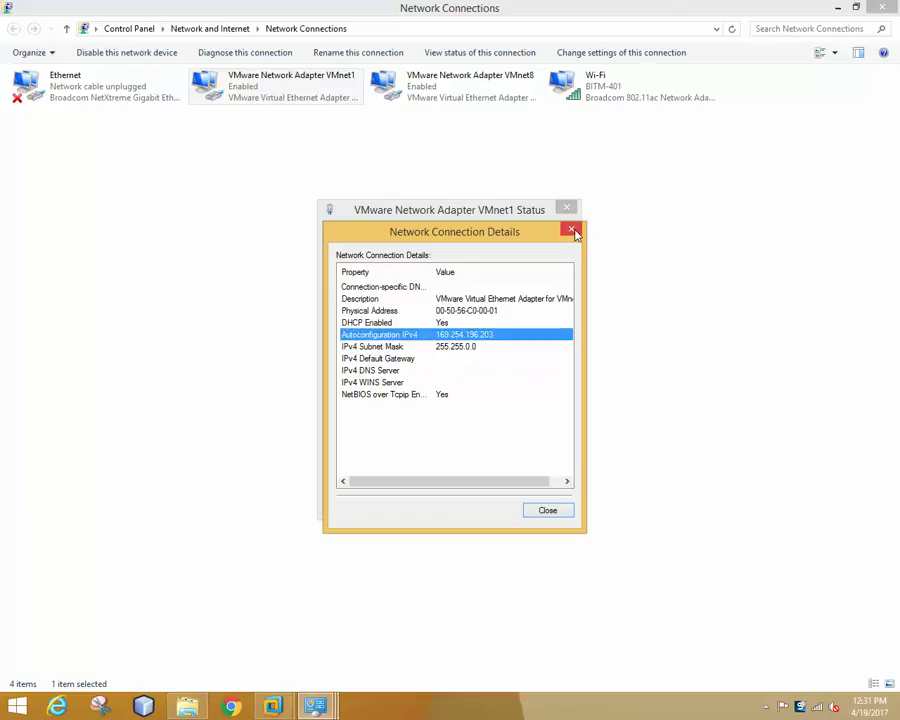
pyautogui.click(573, 232)
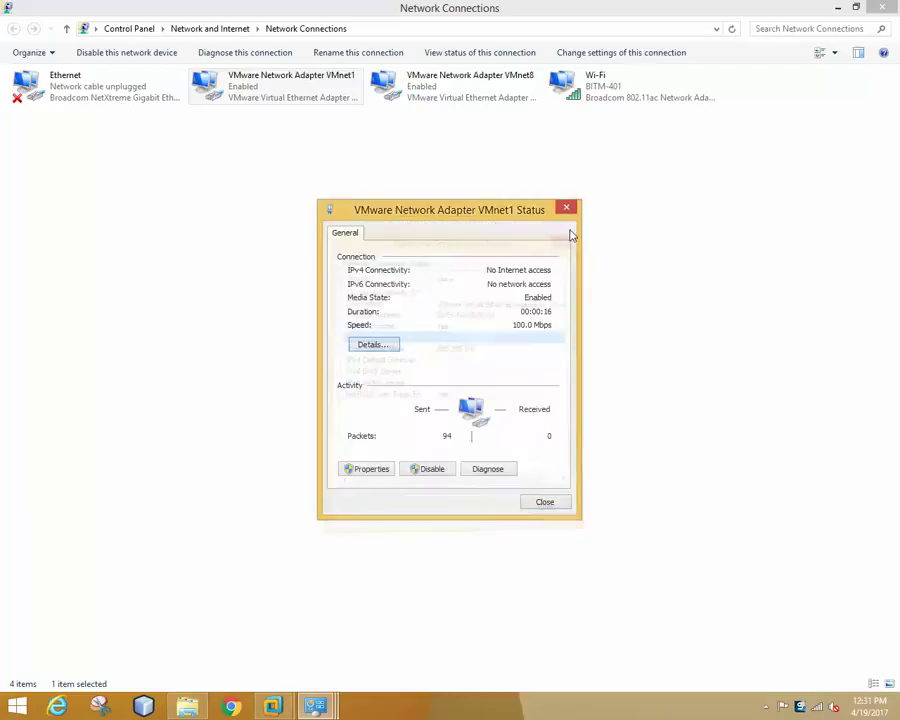
pyautogui.click(371, 344)
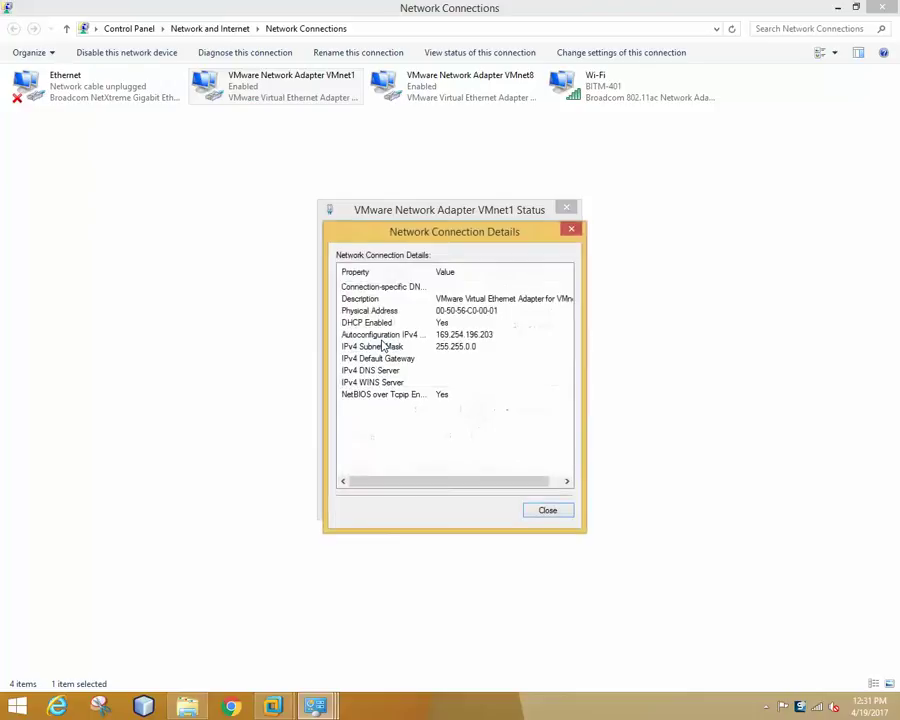
pyautogui.click(573, 228)
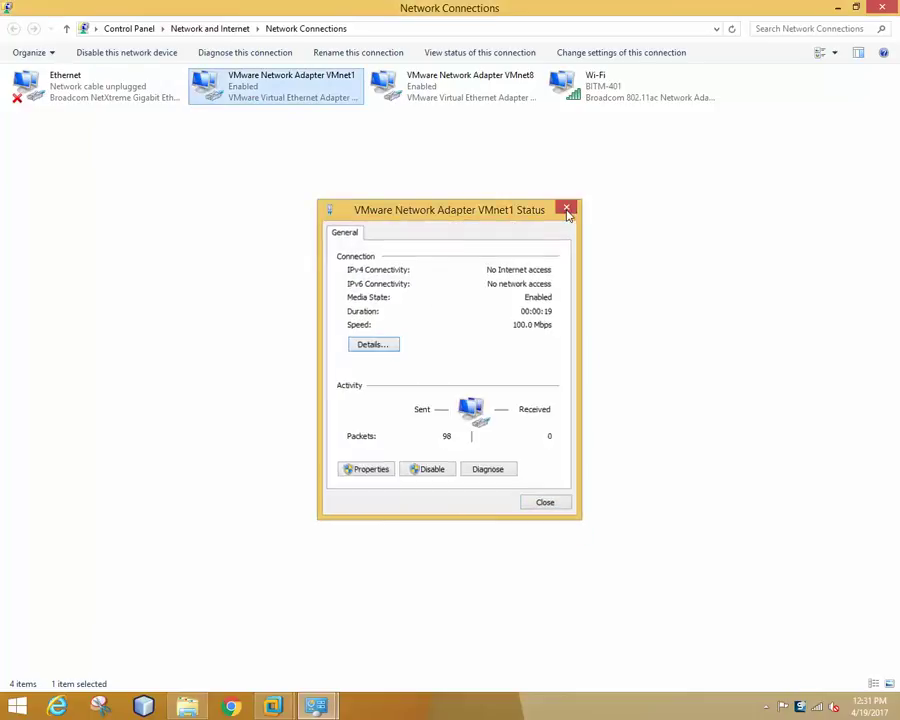
pyautogui.click(567, 208)
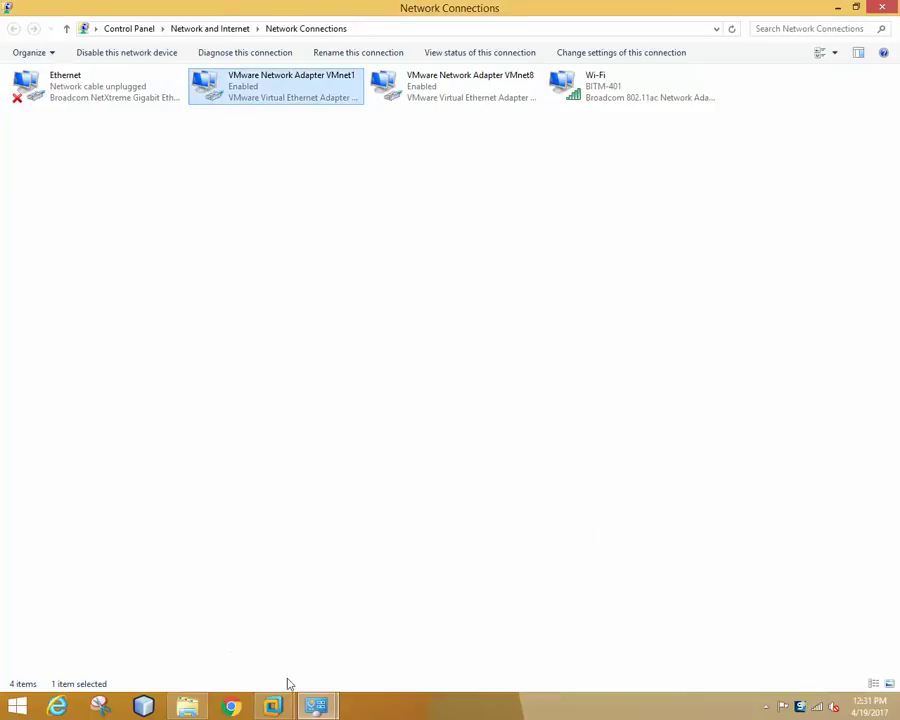
# - Switch to the VMware Workstation main window and open the Virtual Network Editor with administrator rights to change settings
pyautogui.click(276, 706)
pyautogui.click(250, 600)
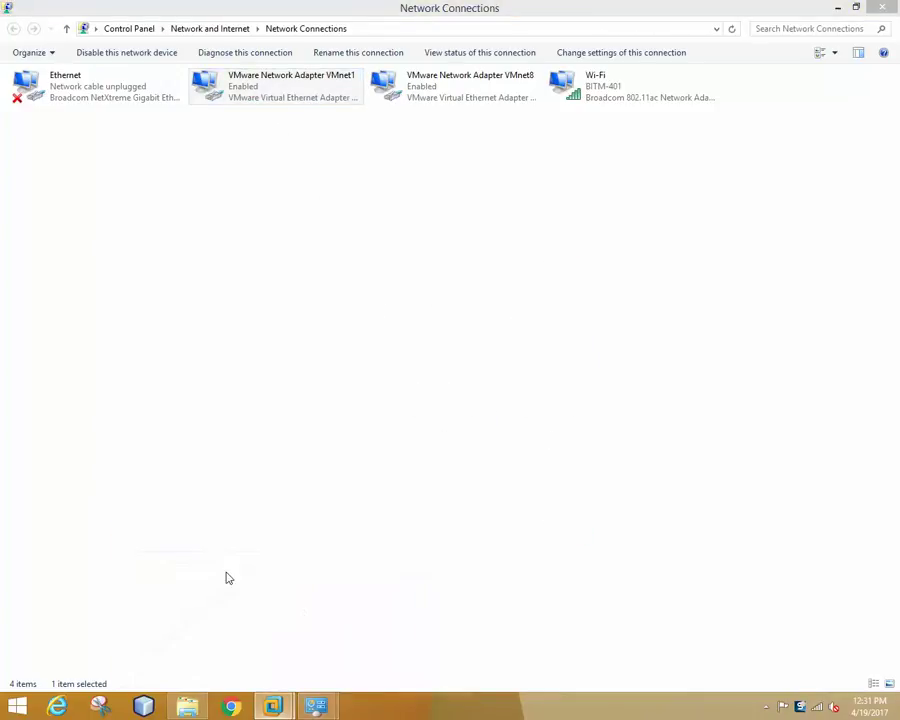
pyautogui.click(39, 28)
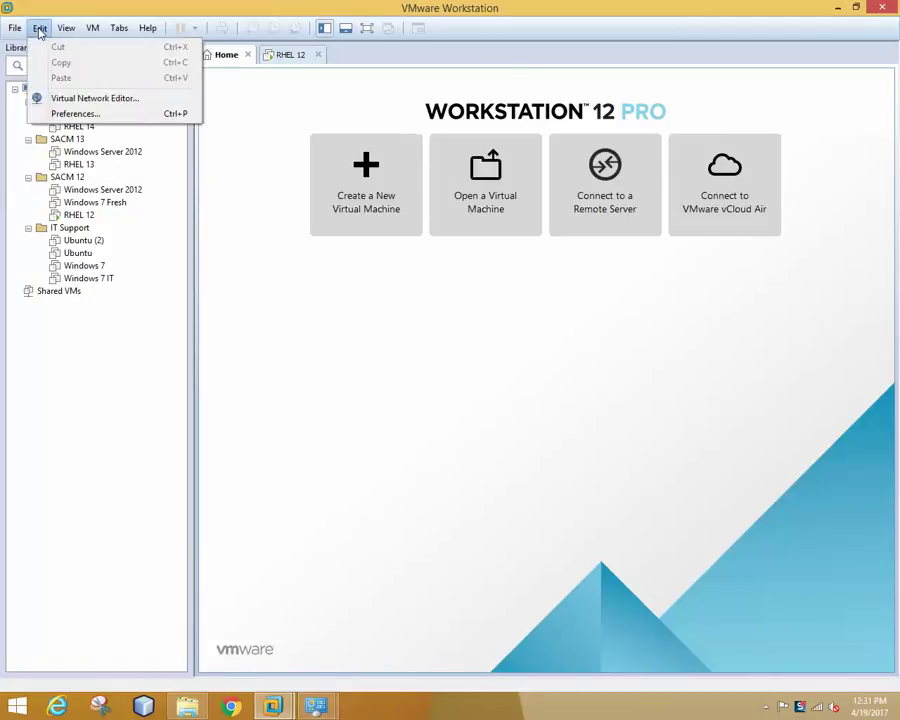
pyautogui.click(72, 98)
pyautogui.click(493, 212)
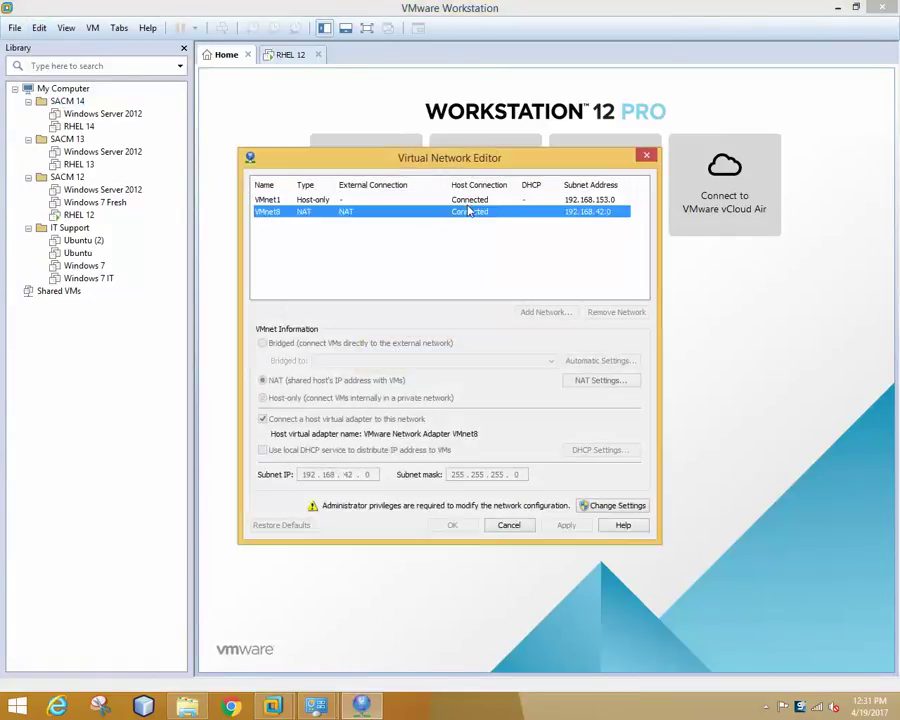
pyautogui.click(480, 200)
pyautogui.click(612, 505)
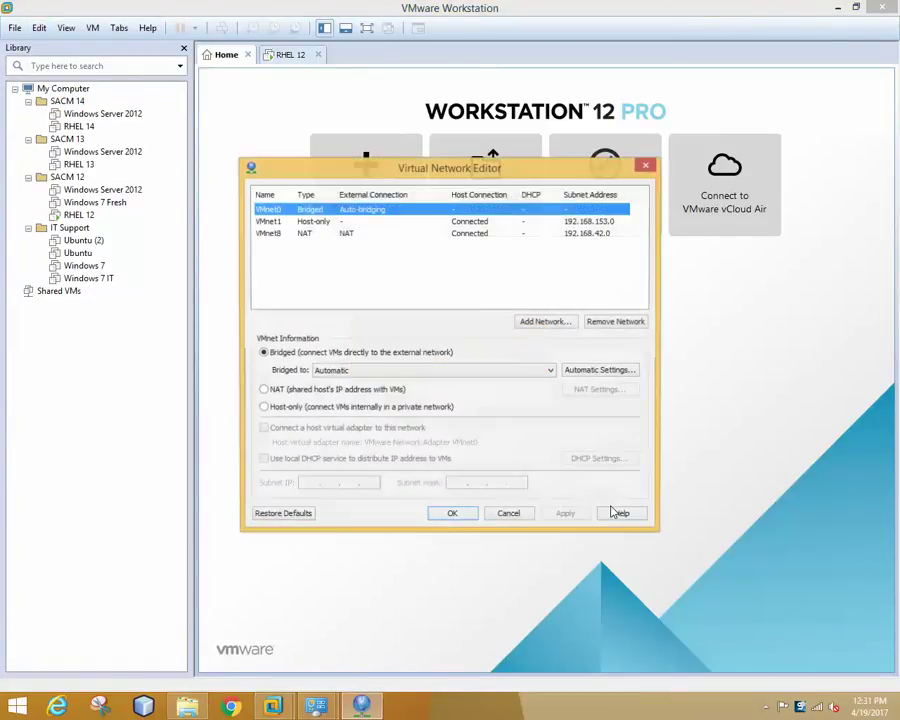
# - Set the host-only VMnet1 network's subnet IP to 192.168.15.0 and apply the change
pyautogui.click(312, 222)
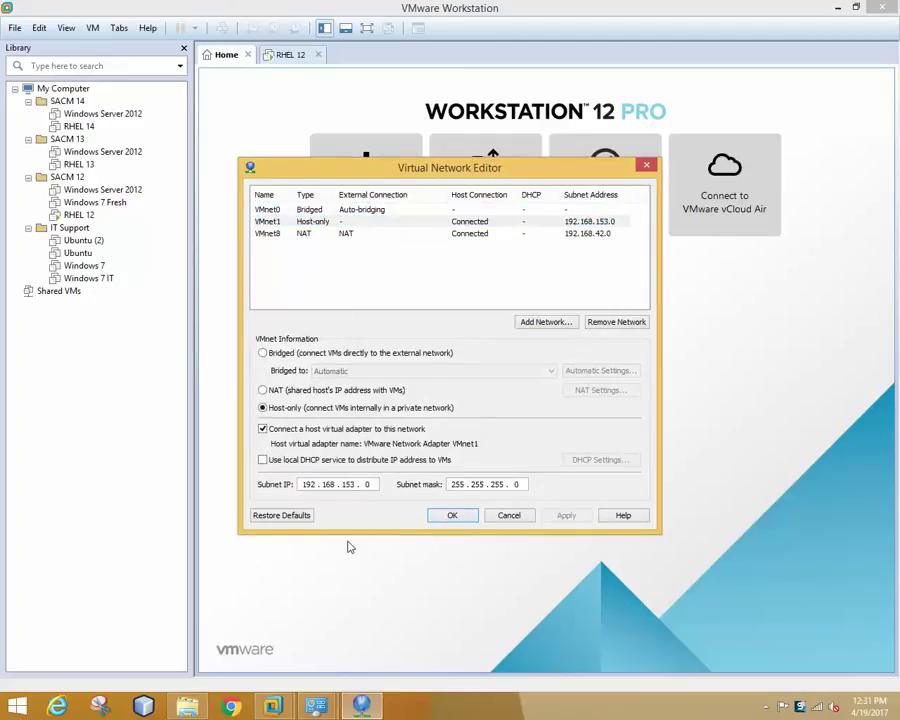
pyautogui.press('BackSpace')
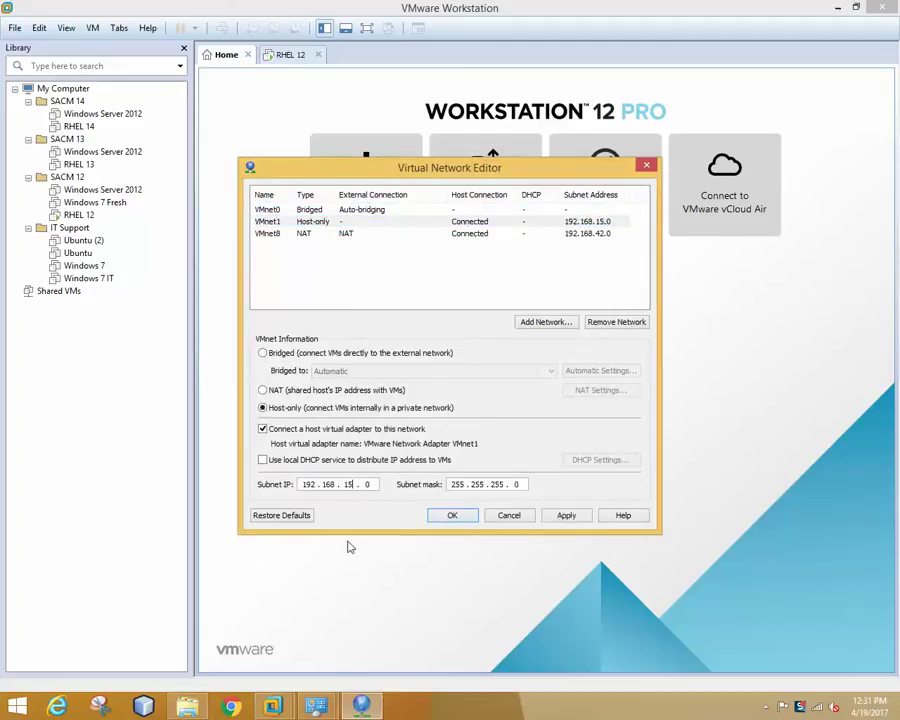
pyautogui.click(567, 518)
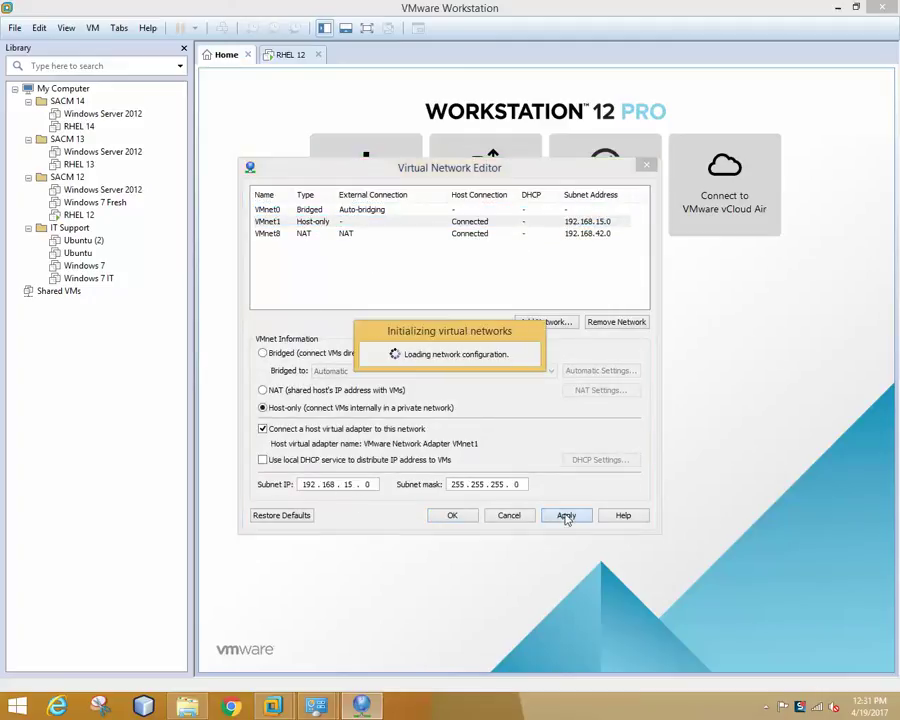
# - Close the Virtual Network Editor with the changes accepted, then disable and re-enable the VMnet1 adapter in the Network Connections window
pyautogui.click(453, 516)
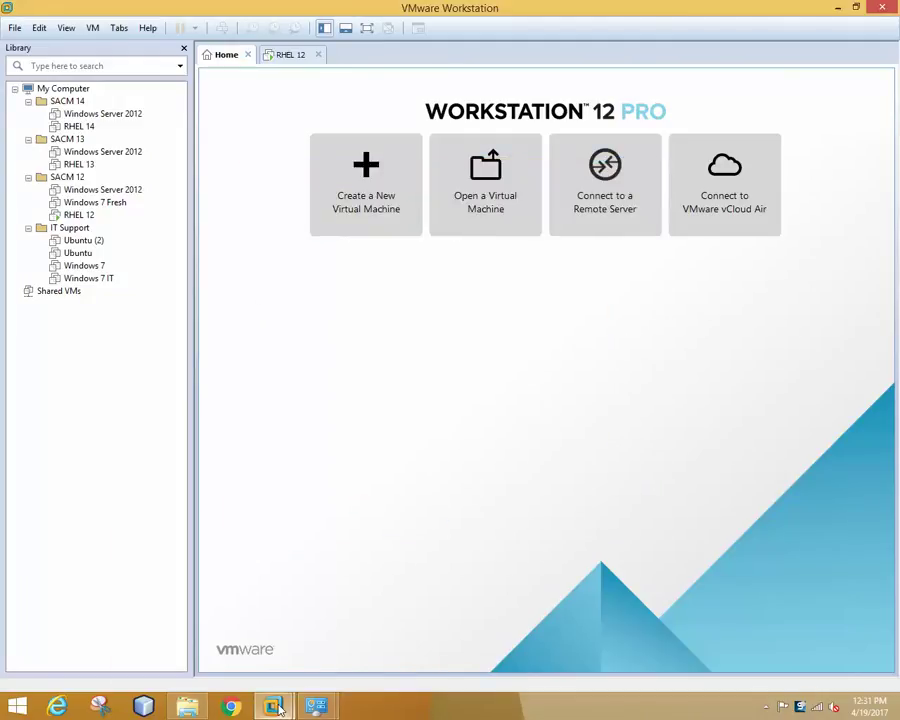
pyautogui.moveTo(276, 708)
pyautogui.moveTo(316, 708)
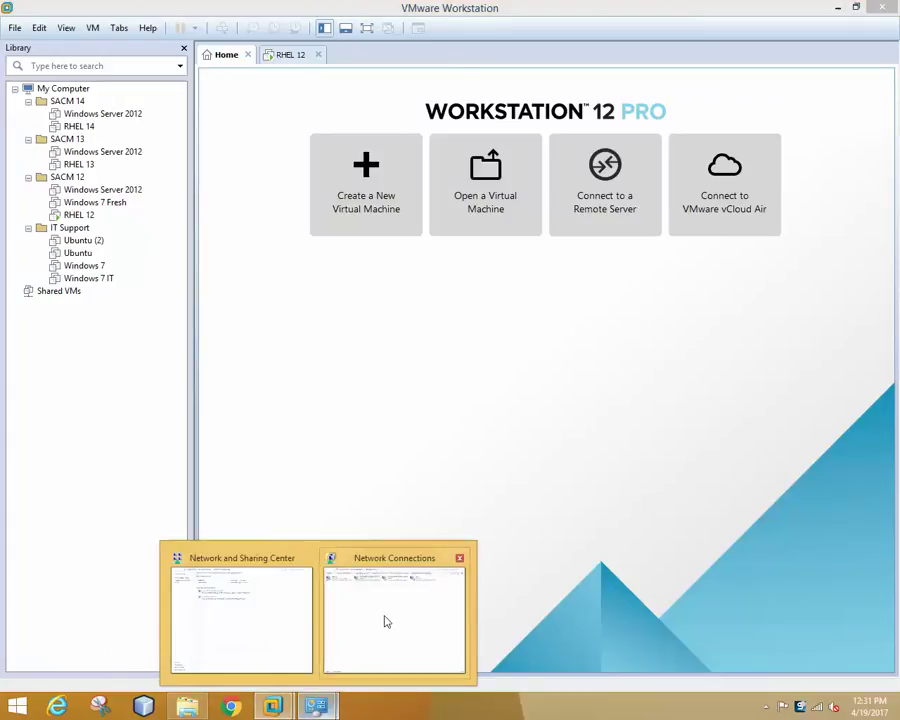
pyautogui.click(386, 619)
pyautogui.click(135, 54)
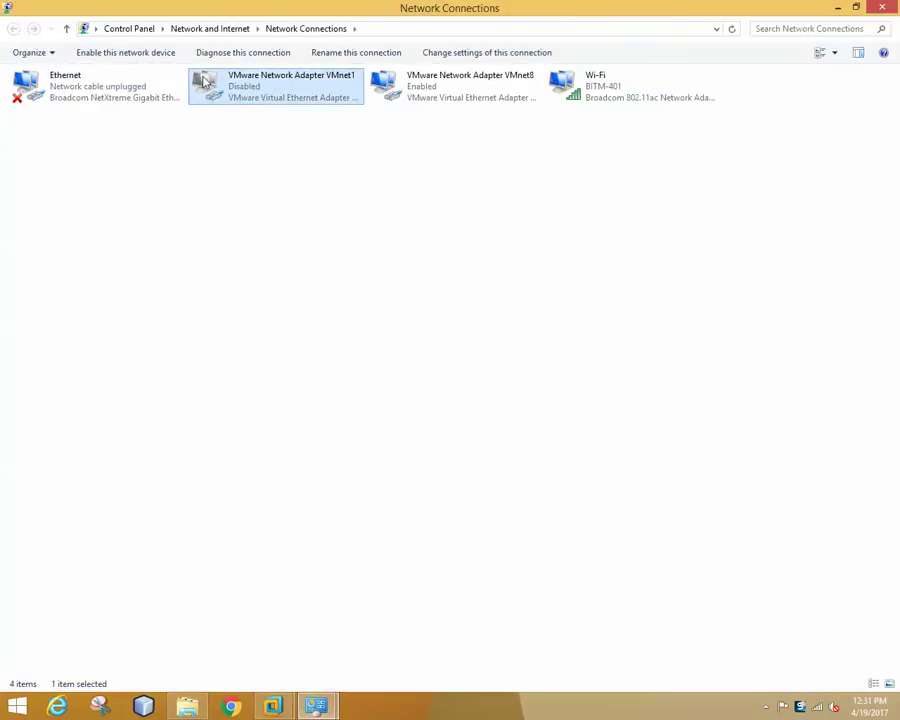
pyautogui.click(143, 56)
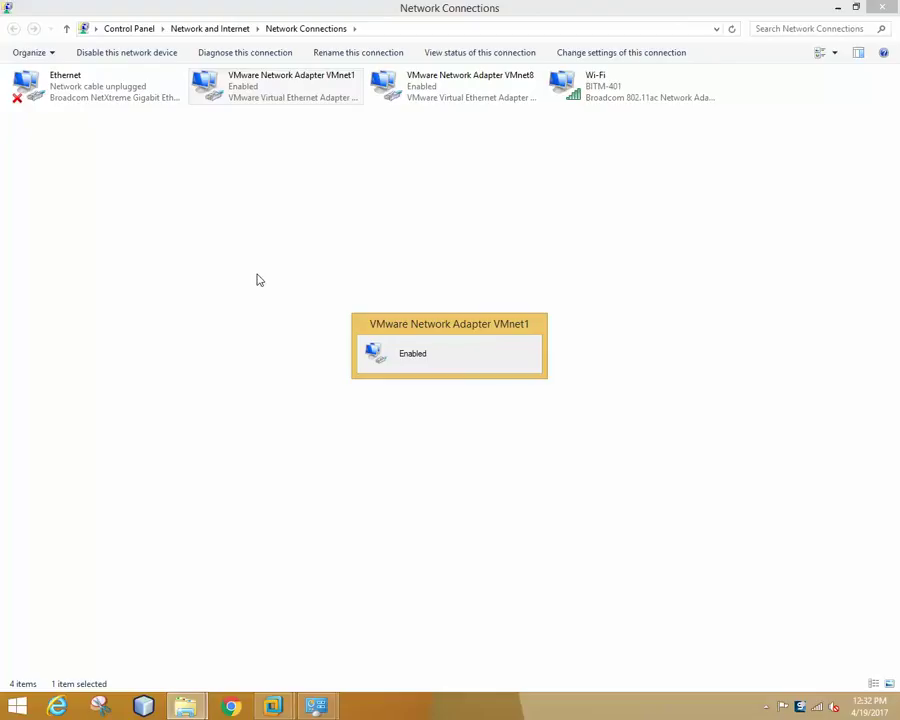
# - Examine the VMnet1 adapter's IPv4 address and DHCP state in its connection details, and close the status window
pyautogui.rightClick(253, 88)
pyautogui.click(281, 114)
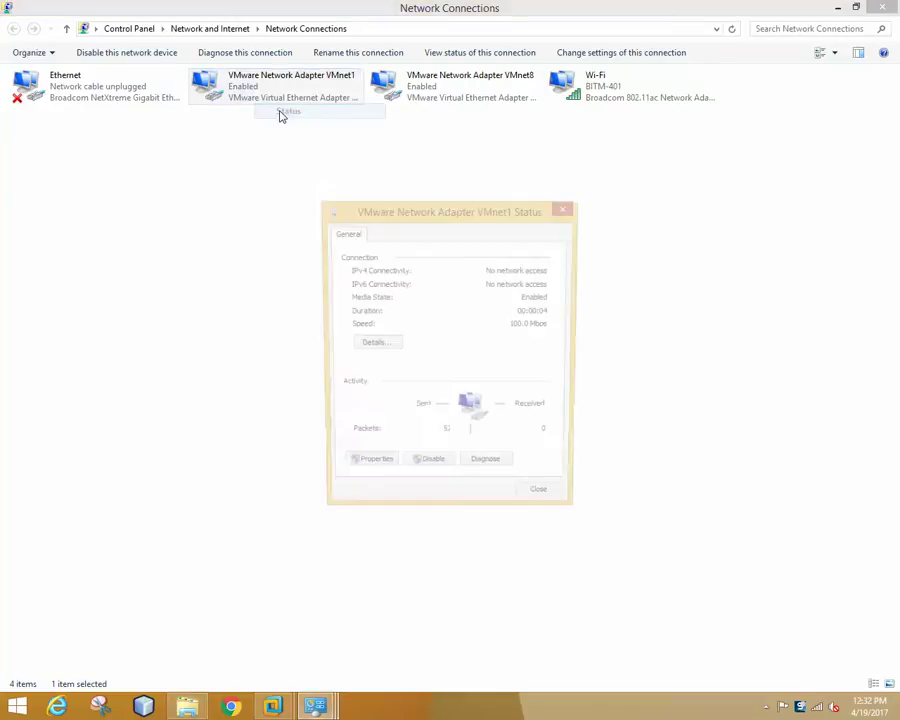
pyautogui.click(384, 348)
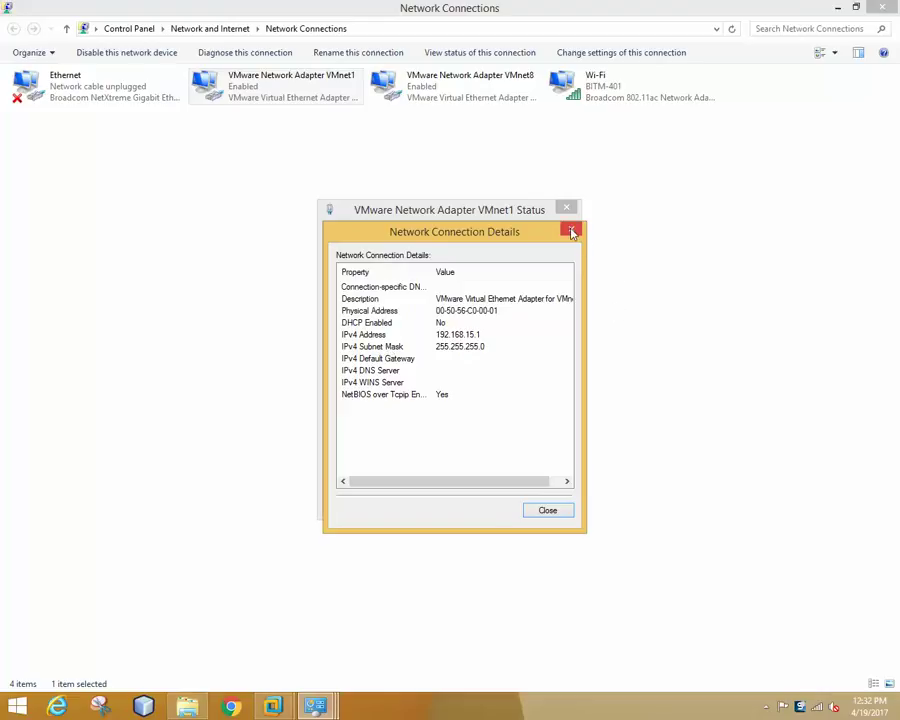
pyautogui.click(572, 232)
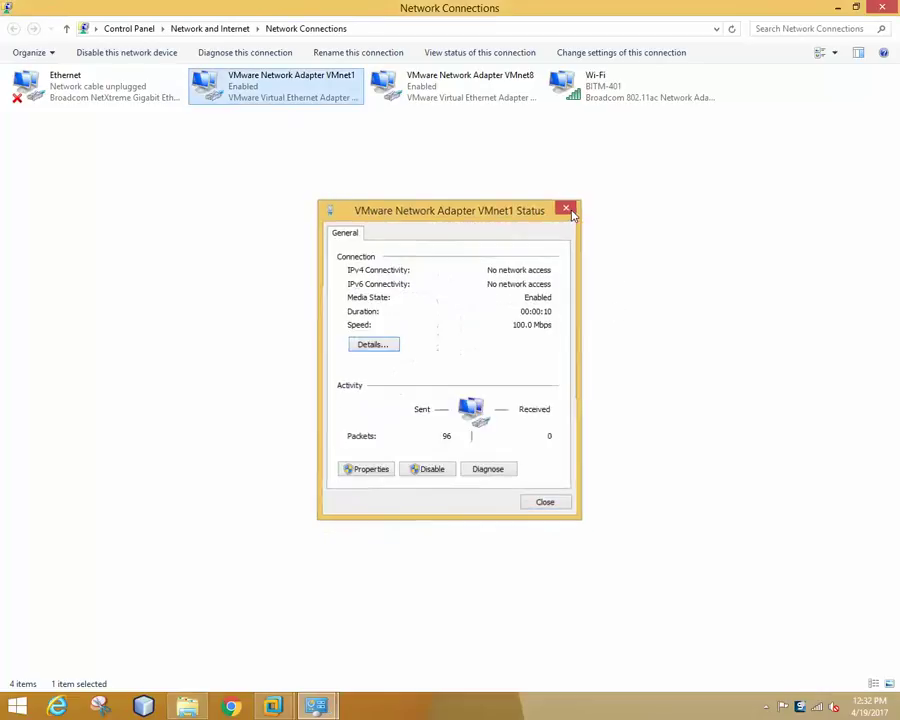
pyautogui.click(567, 208)
# - Switch to VMware Workstation, check the VMnet1 and VMnet8 subnets in the Virtual Network Editor, and close it, keeping Workstation open
pyautogui.moveTo(272, 706)
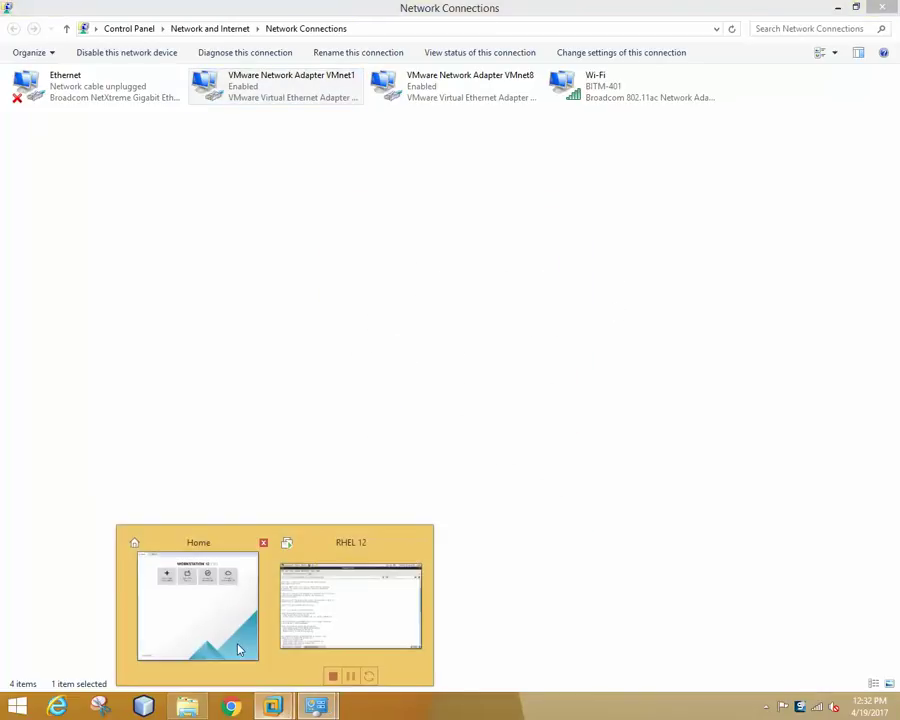
pyautogui.click(198, 596)
pyautogui.click(37, 29)
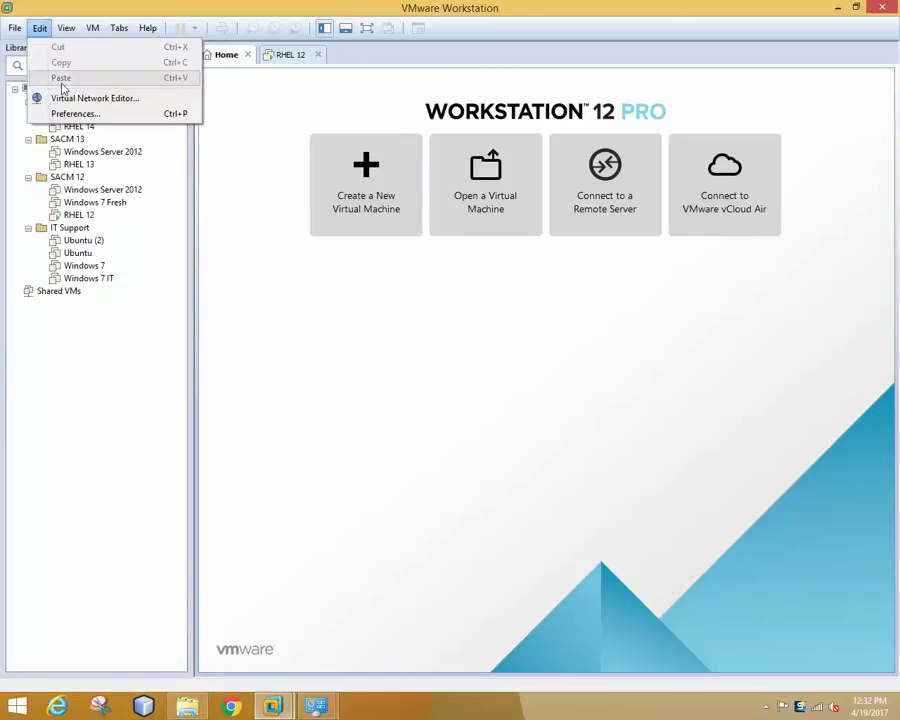
pyautogui.click(69, 100)
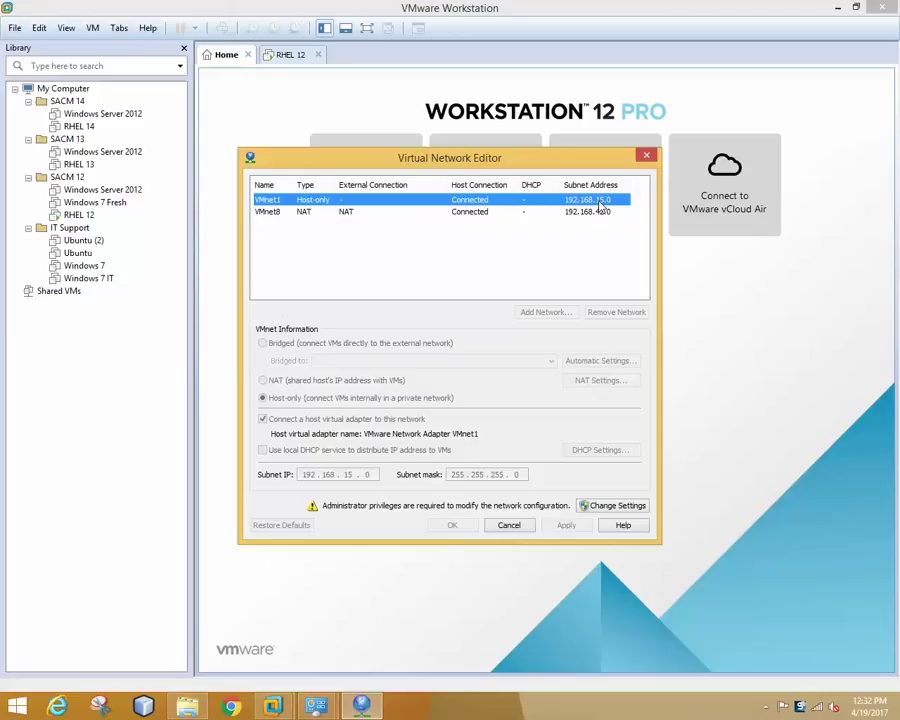
pyautogui.click(464, 210)
pyautogui.click(464, 200)
pyautogui.click(646, 155)
pyautogui.click(882, 8)
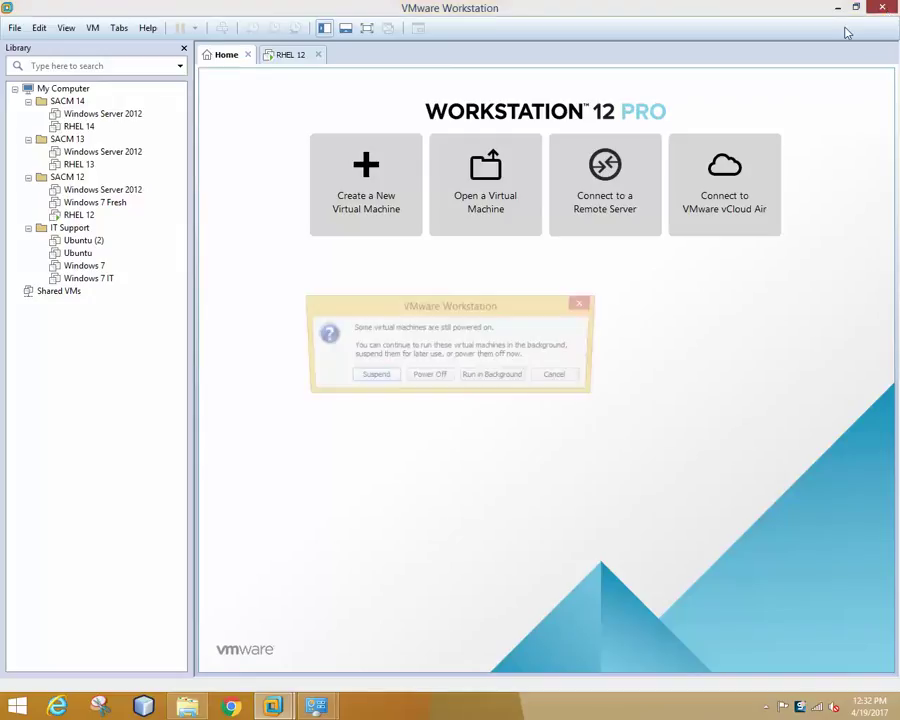
pyautogui.click(585, 306)
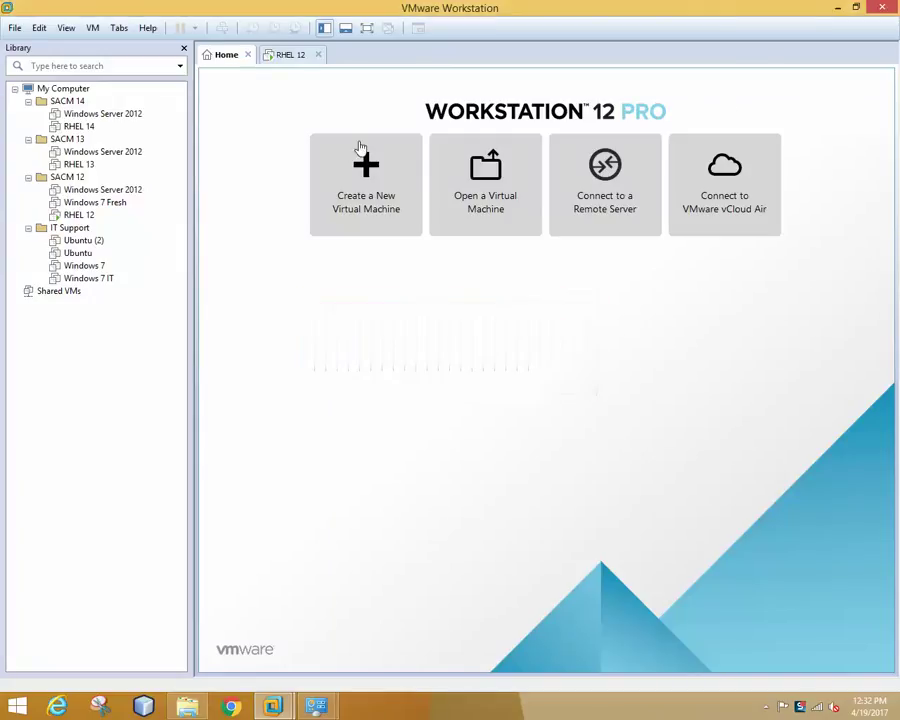
# - Open the Windows 7 Fresh virtual machine, check its host-only network adapter settings, and power the machine on
pyautogui.click(268, 54)
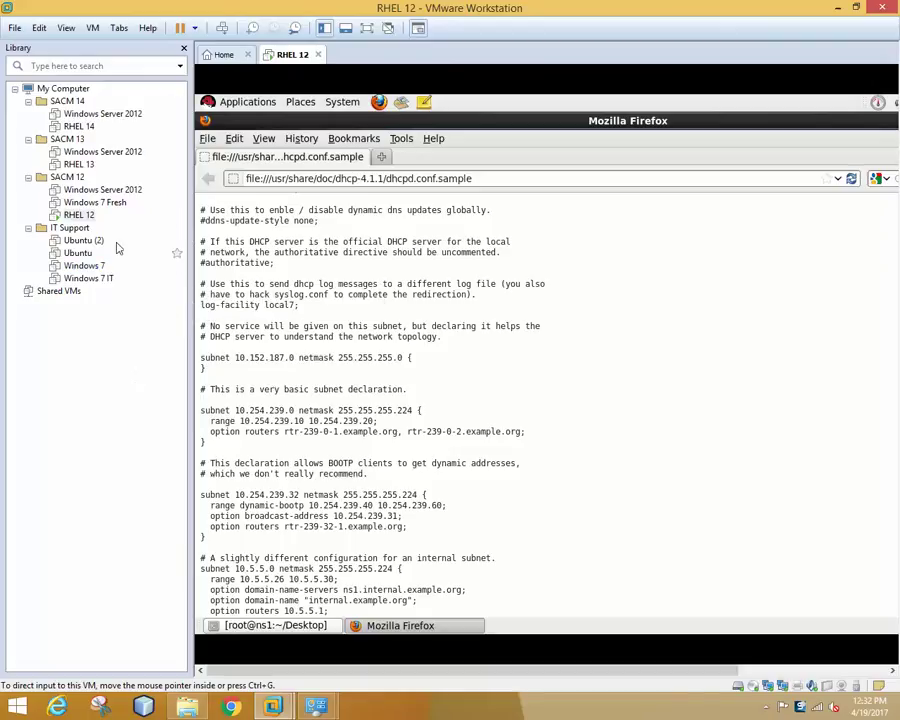
pyautogui.click(105, 204)
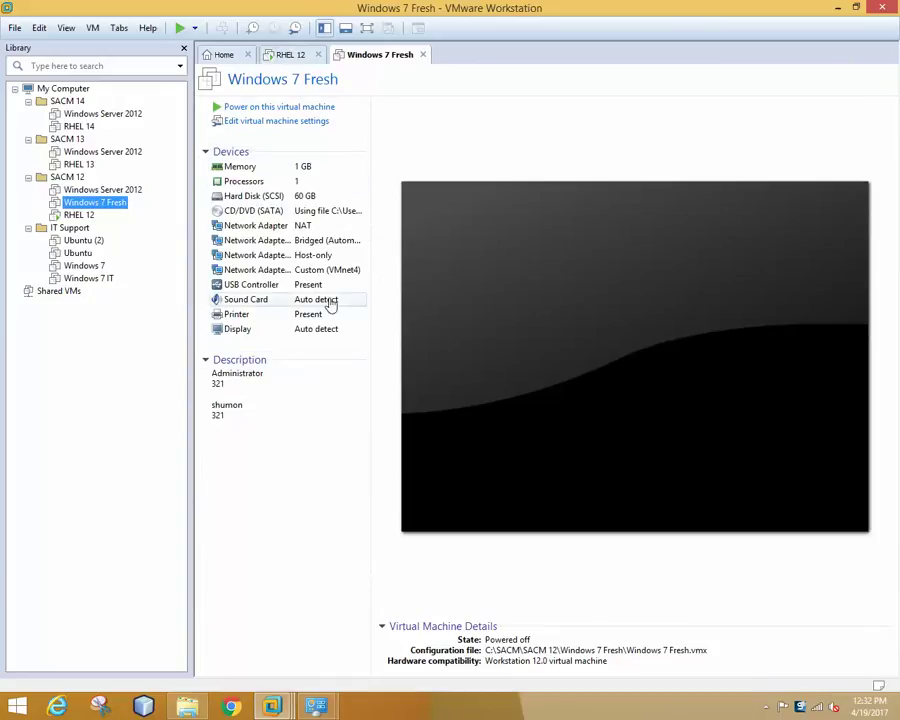
pyautogui.click(323, 257)
pyautogui.doubleClick(323, 257)
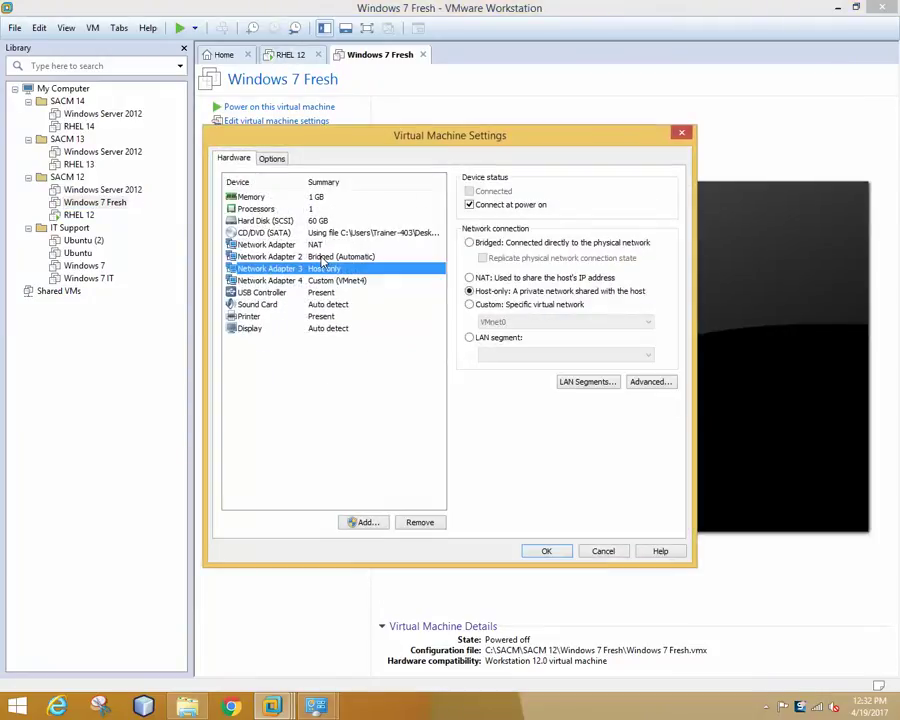
pyautogui.click(684, 135)
pyautogui.click(293, 107)
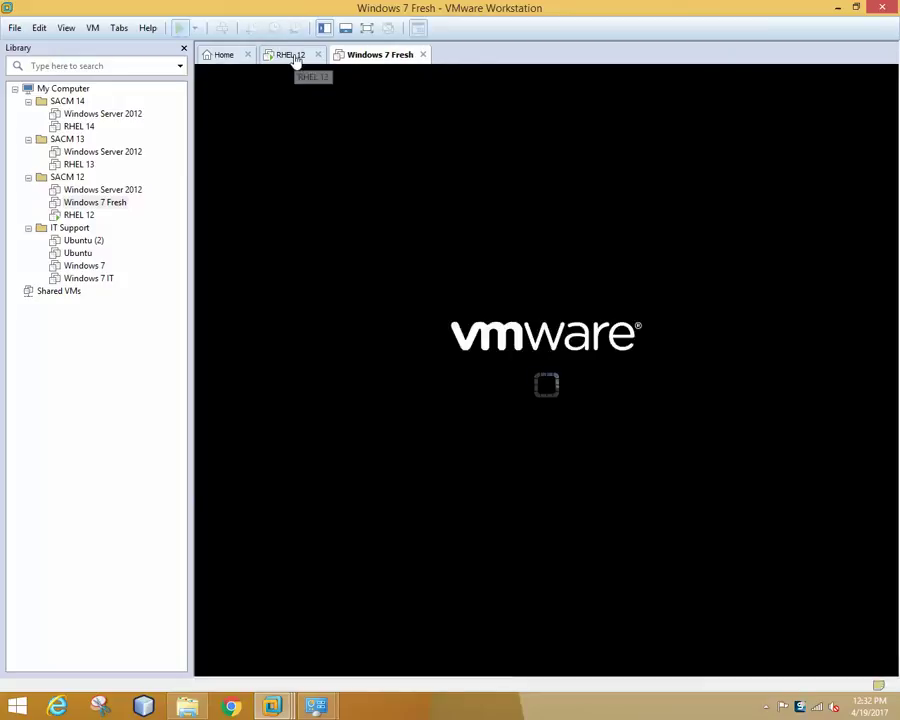
# - Switch to Network Connections and set the VMnet1 adapter's IPv4 properties to obtain the IP address and DNS server address automatically
pyautogui.moveTo(316, 706)
pyautogui.click(386, 559)
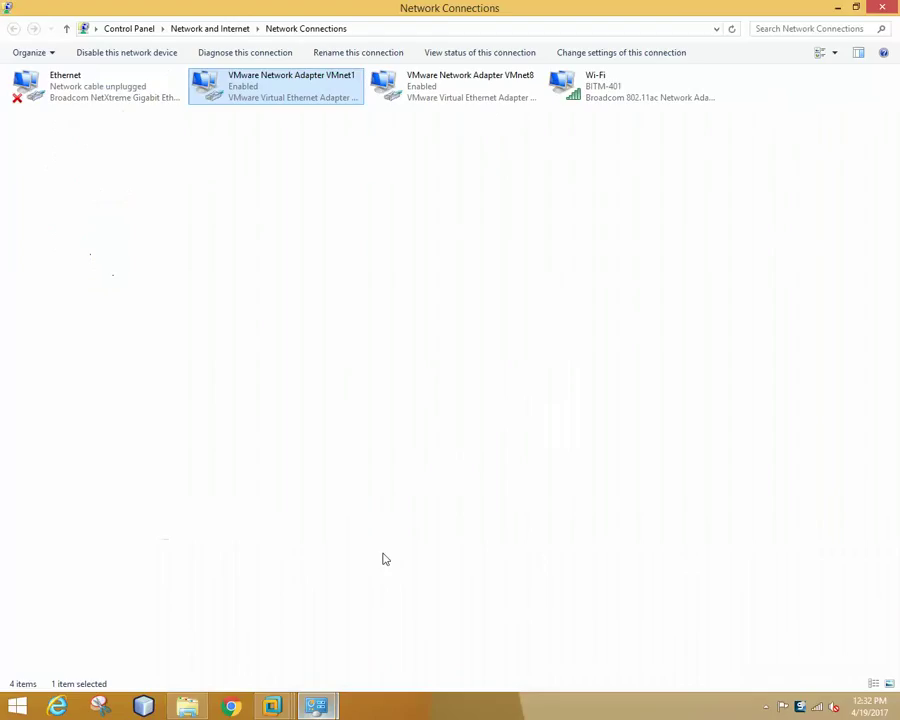
pyautogui.doubleClick(242, 96)
pyautogui.click(369, 469)
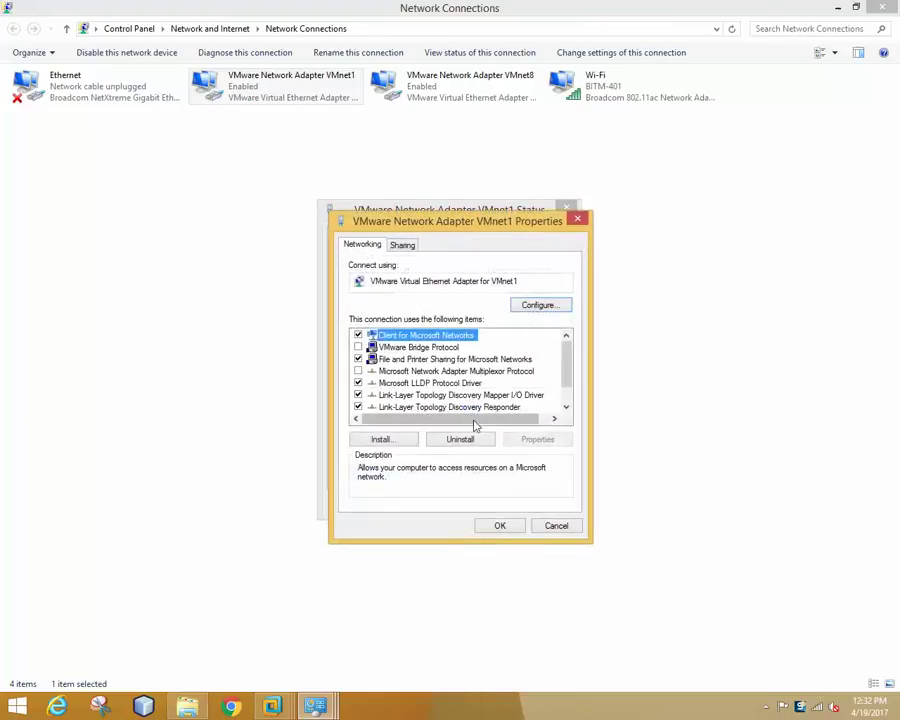
pyautogui.scroll(-1, 490, 396)
pyautogui.doubleClick(496, 406)
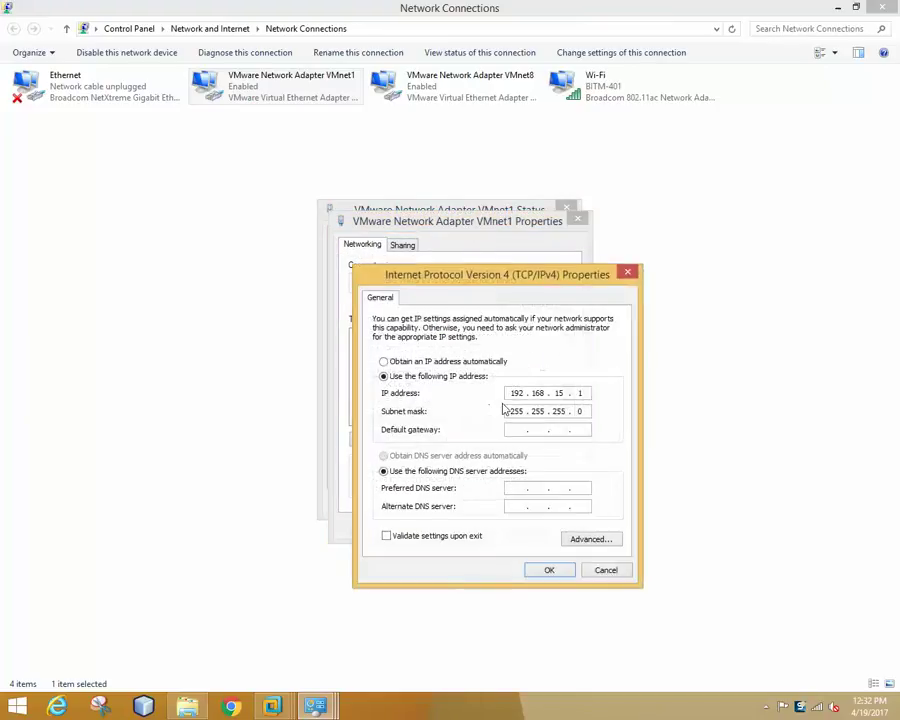
pyautogui.click(434, 362)
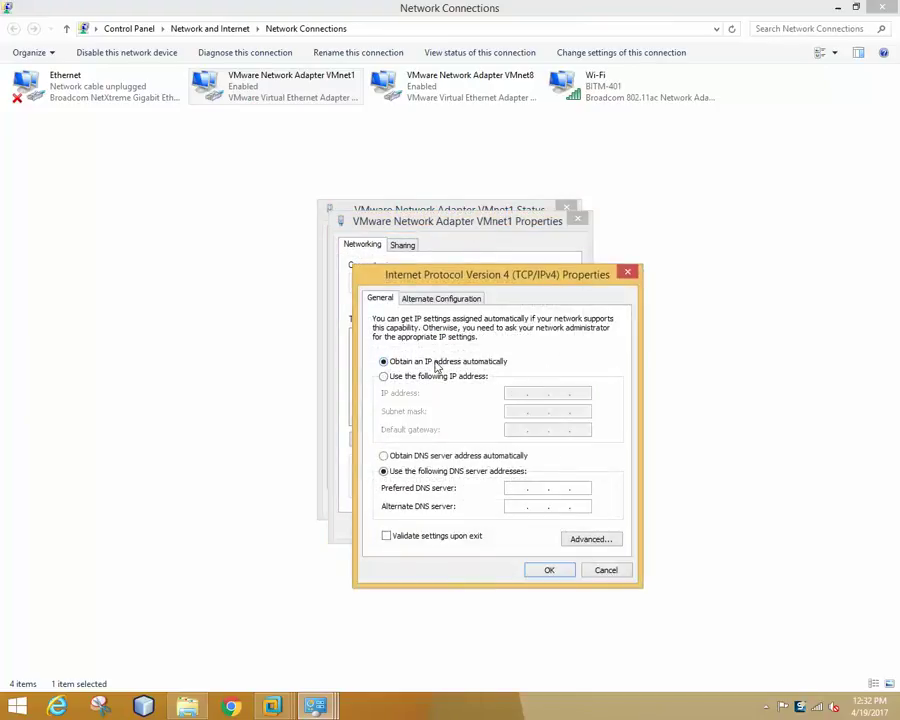
pyautogui.click(450, 457)
pyautogui.click(560, 570)
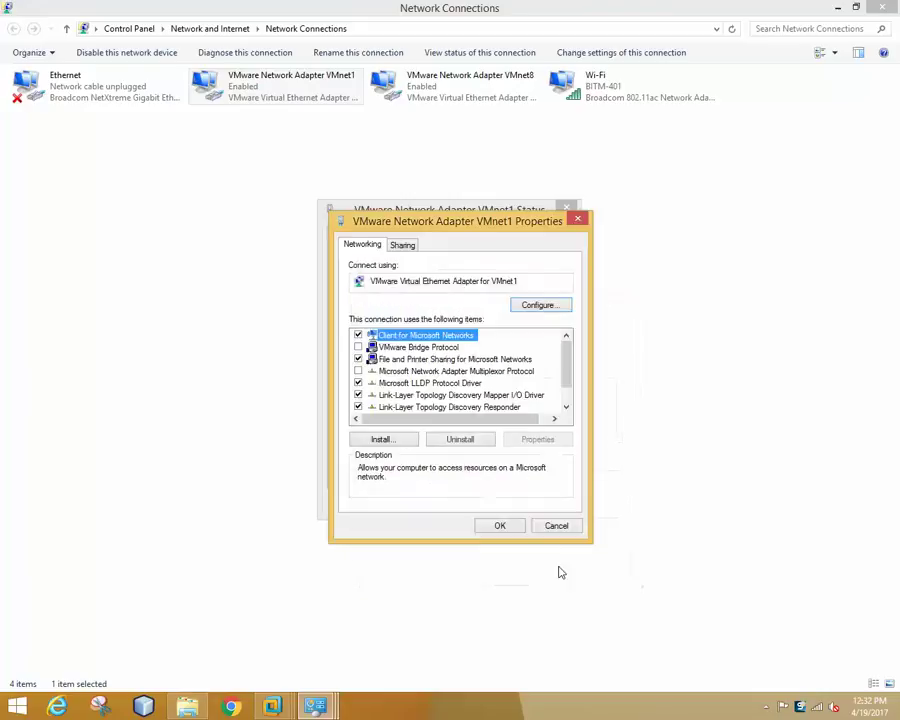
pyautogui.click(513, 527)
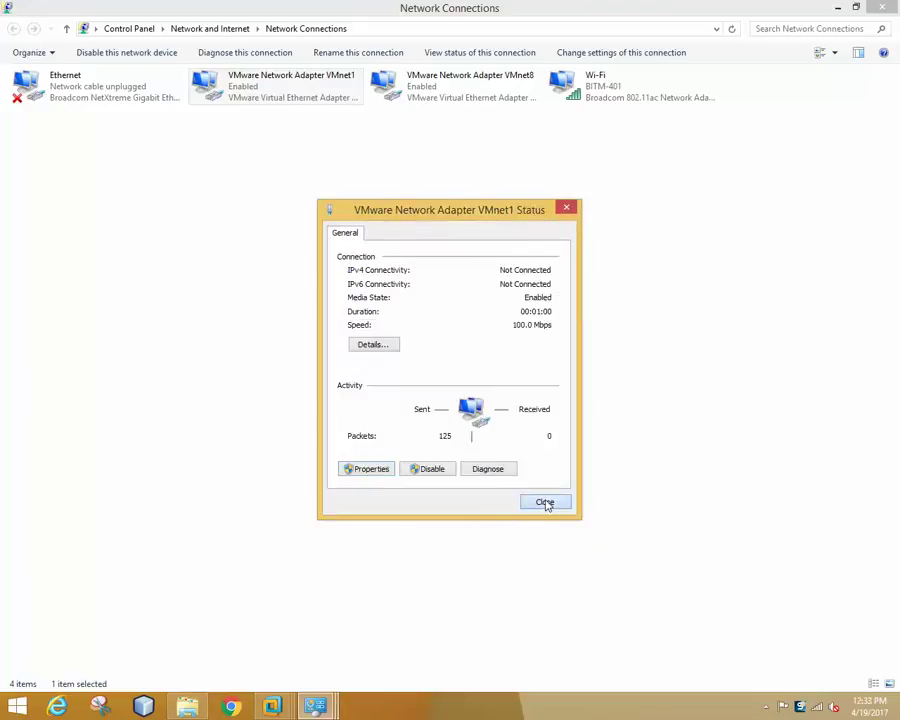
pyautogui.click(545, 502)
# - Refresh the network connections list three times
pyautogui.rightClick(382, 224)
pyautogui.click(422, 283)
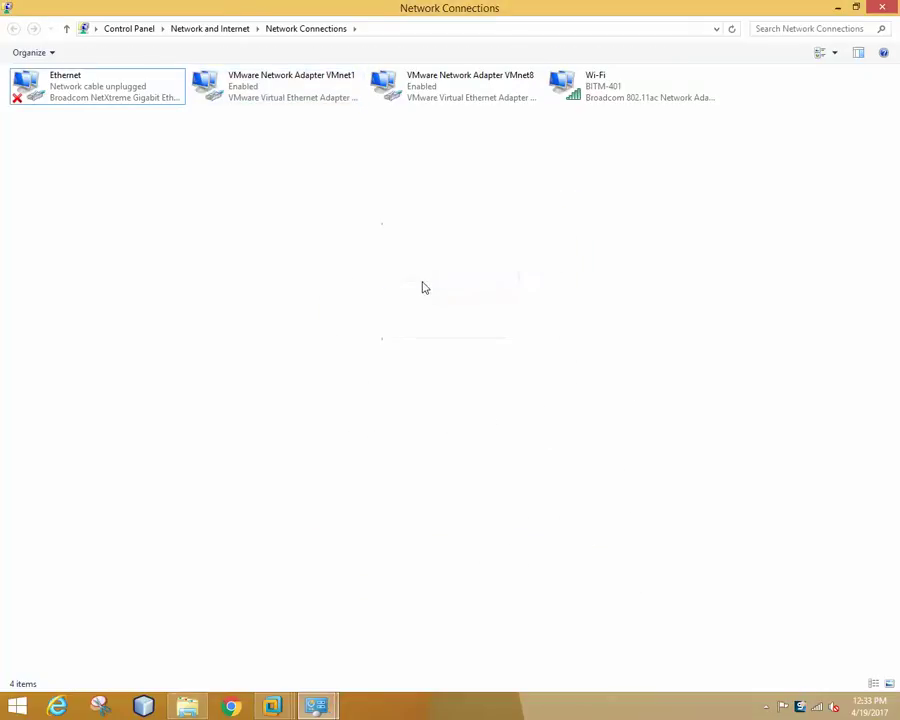
pyautogui.rightClick(382, 237)
pyautogui.click(414, 294)
pyautogui.rightClick(362, 256)
pyautogui.click(409, 306)
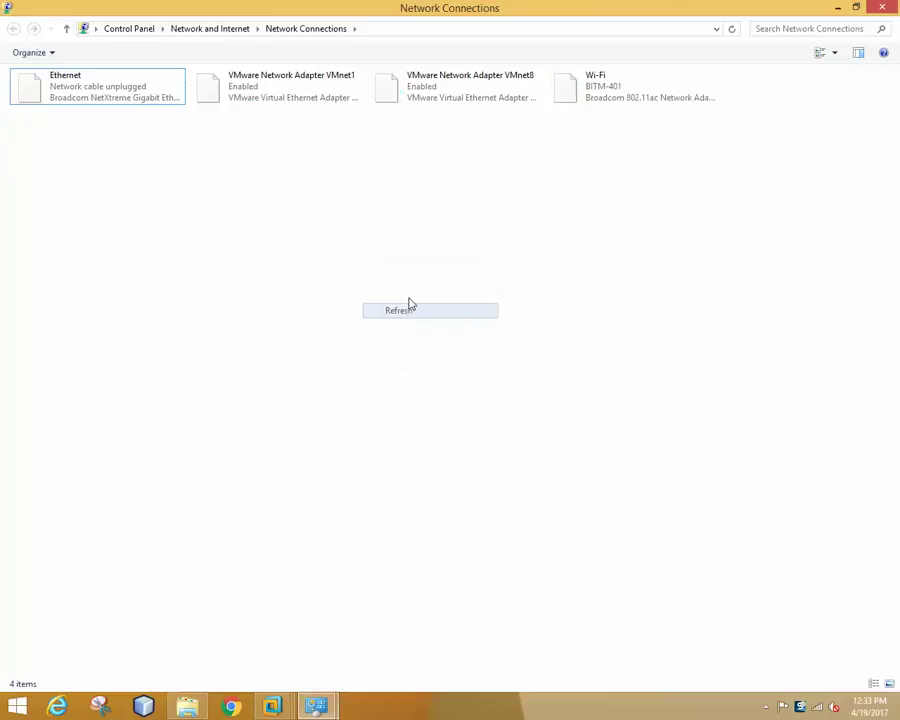
# - Examine the VMnet1 adapter's IPv4 address, default gateway, DHCP server and DNS server in its connection details, and close both windows
pyautogui.doubleClick(262, 92)
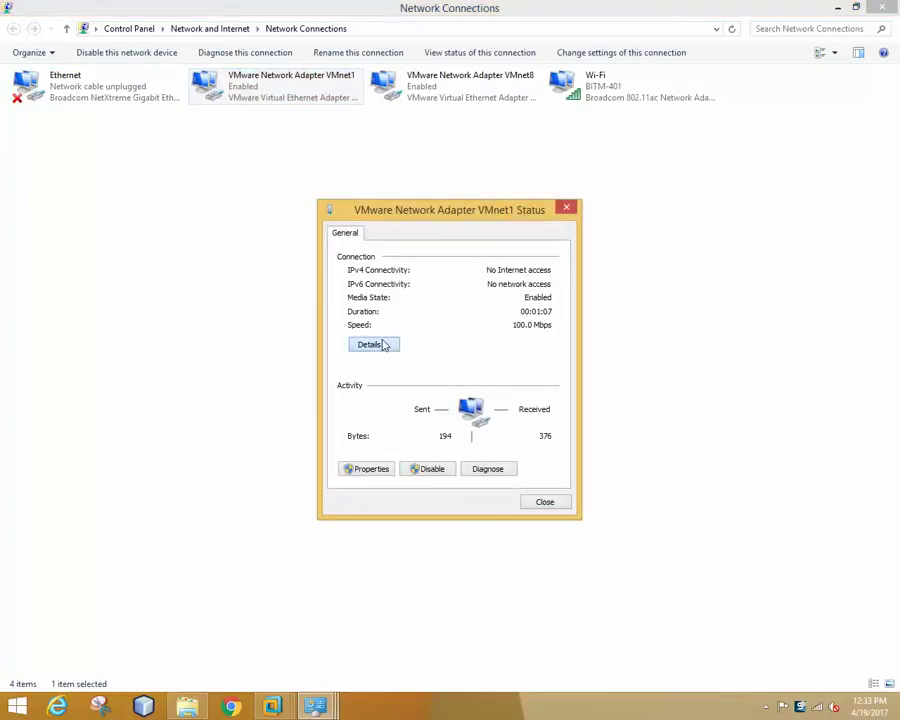
pyautogui.click(384, 346)
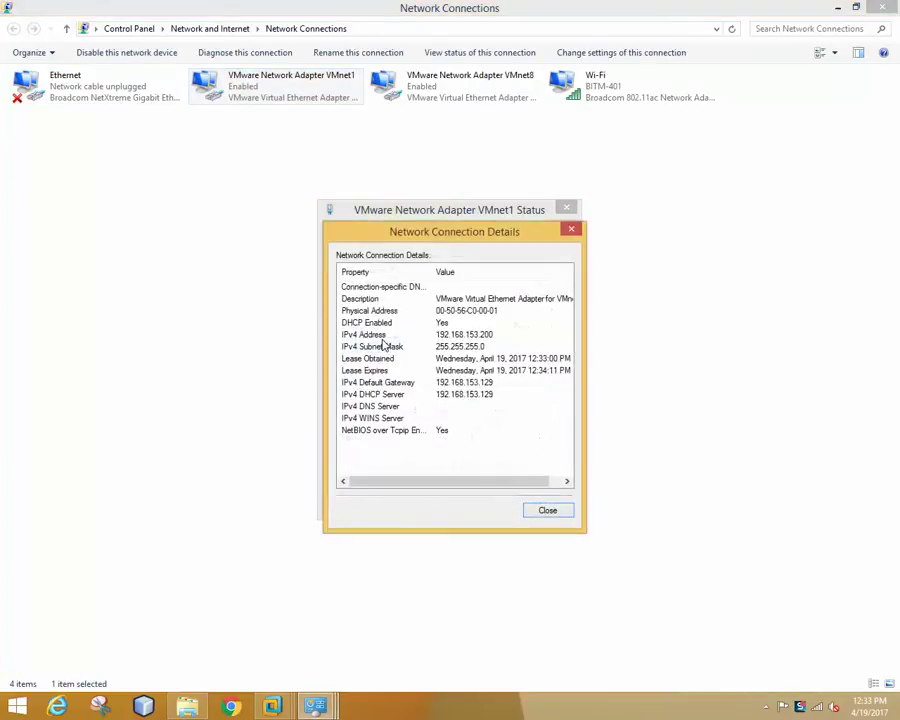
pyautogui.click(478, 335)
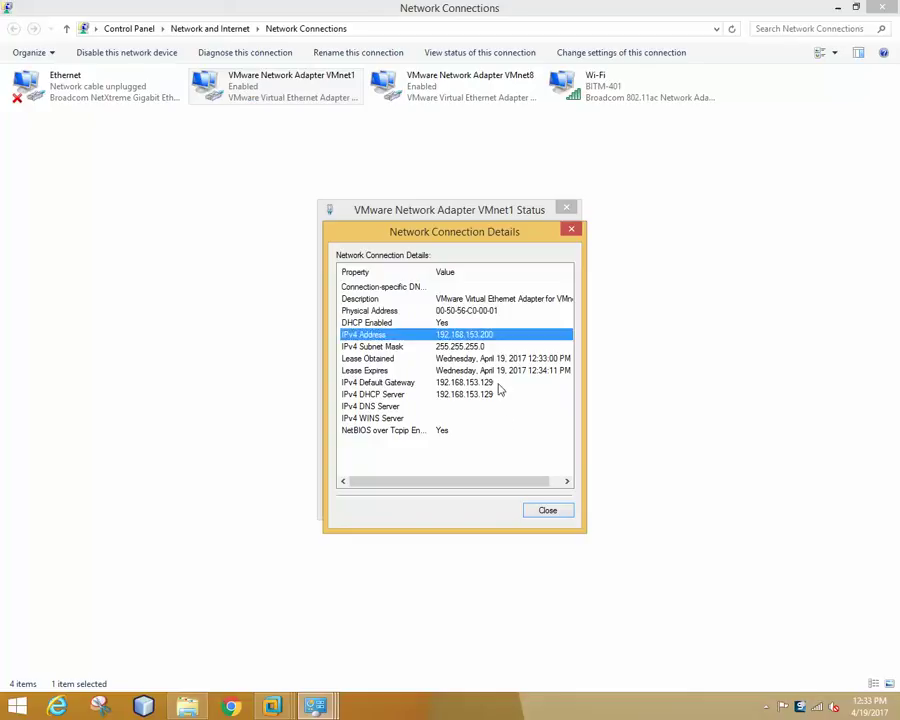
pyautogui.click(482, 384)
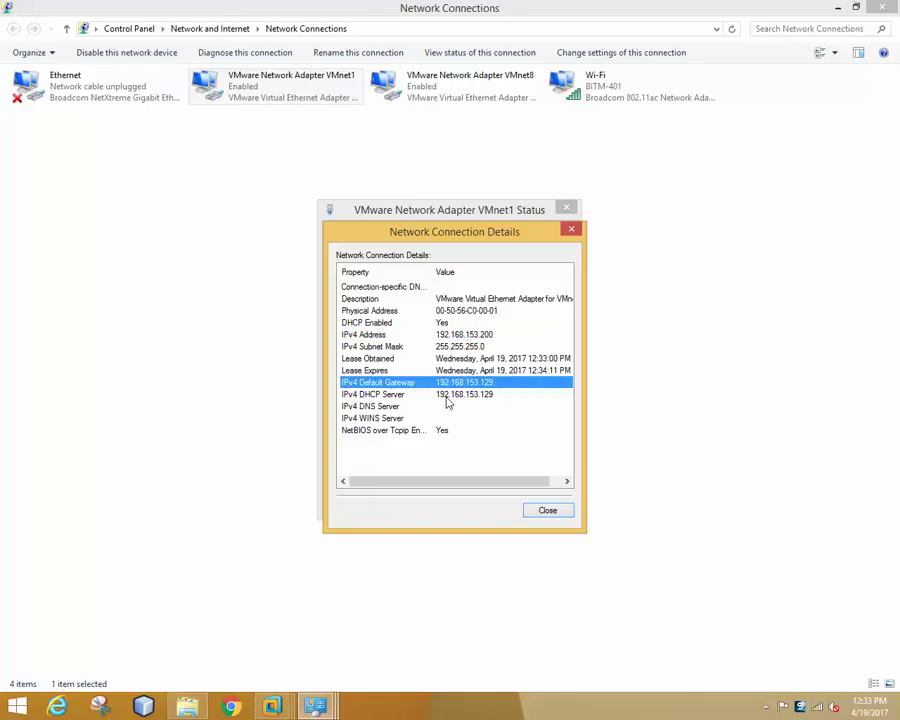
pyautogui.click(481, 396)
pyautogui.click(466, 406)
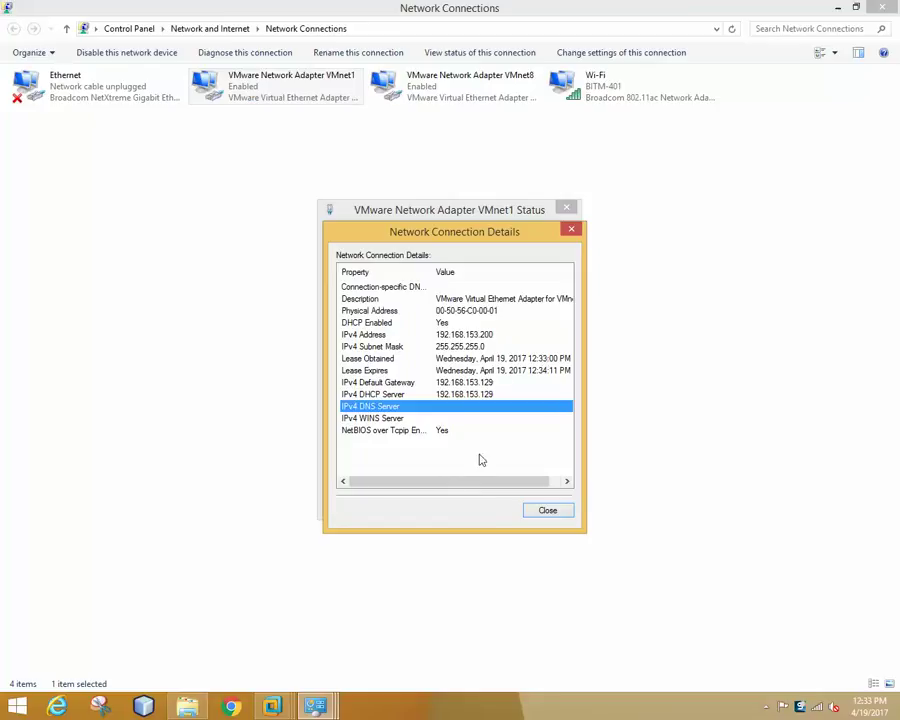
pyautogui.hscroll(1, 478, 458)
pyautogui.hscroll(-1, 483, 462)
pyautogui.click(490, 335)
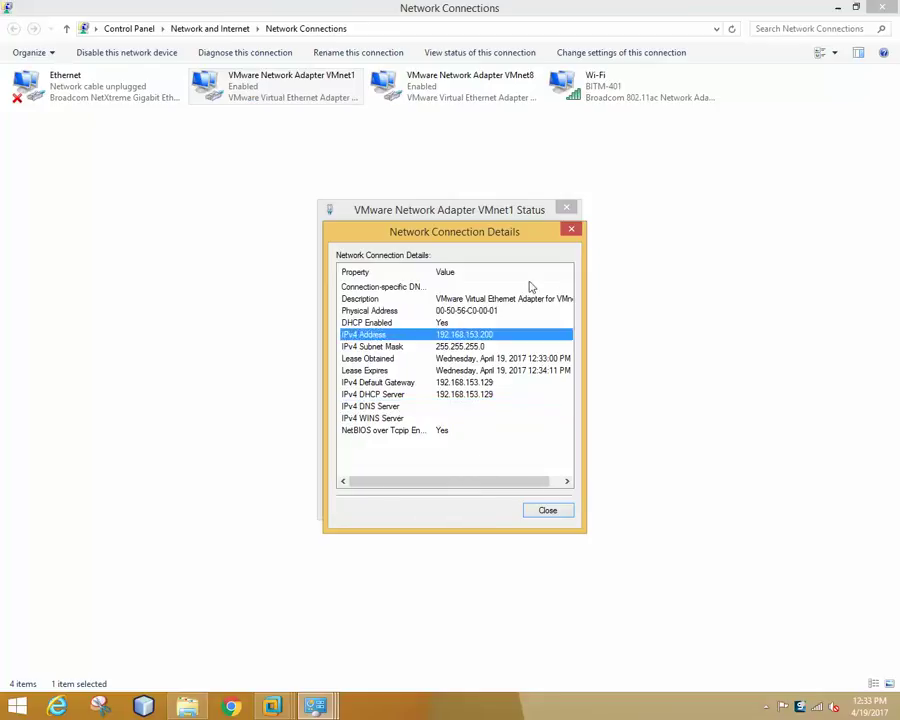
pyautogui.click(571, 229)
pyautogui.click(566, 211)
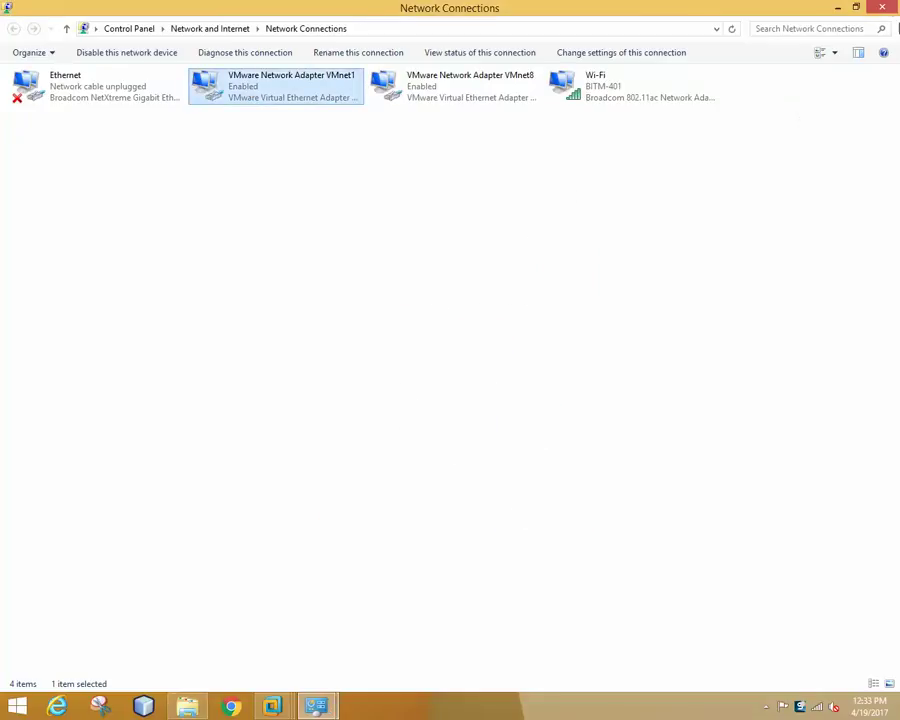
# - Switch to the RHEL 12 virtual machine in full screen and close its Firefox window showing the sample DHCP configuration
pyautogui.hotkey('alt', 'Tab')
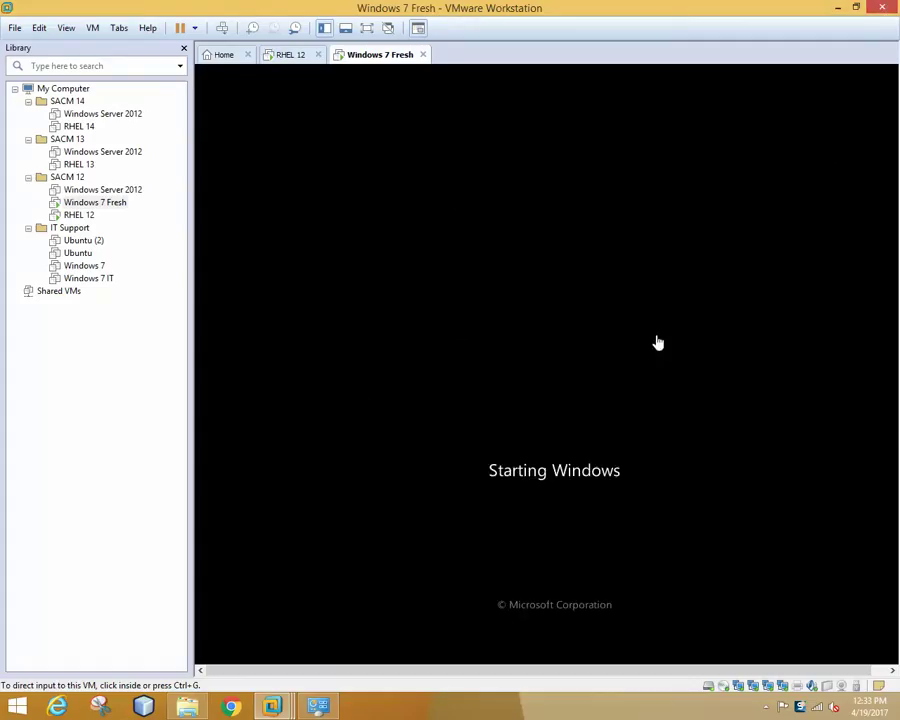
pyautogui.click(290, 56)
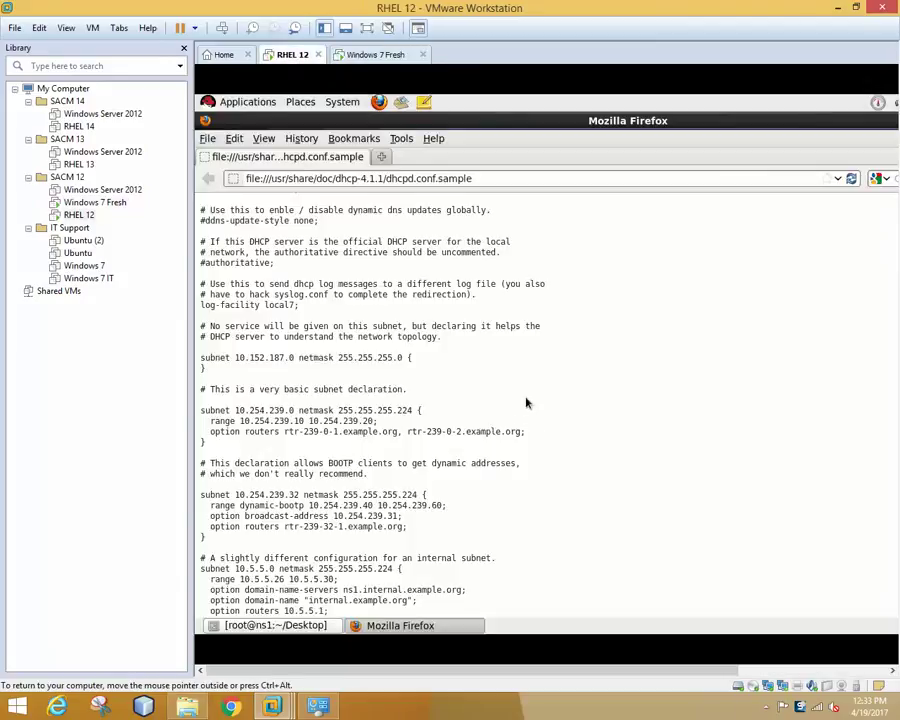
pyautogui.hotkey('ctrl', 'alt', 'Return')
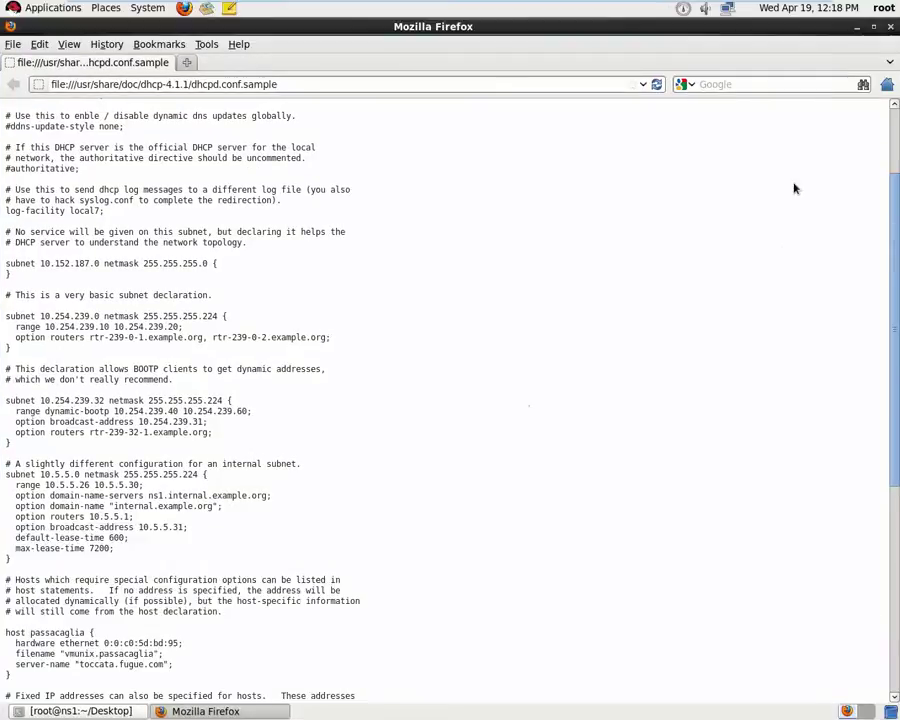
pyautogui.click(889, 26)
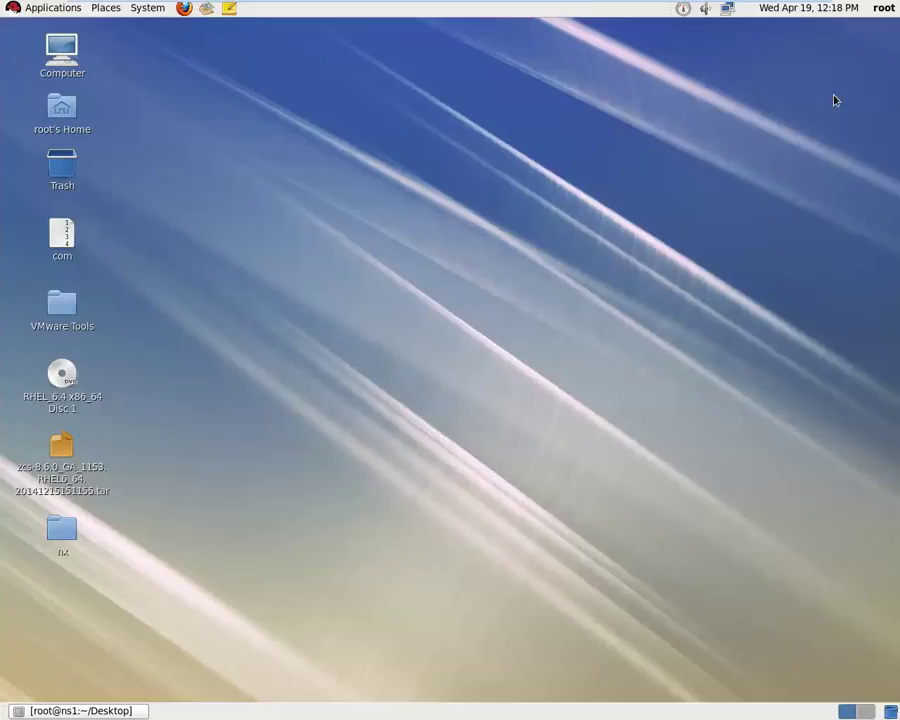
# - Restore the minimized terminal, clear it and try to list the package files with rpm -ql dhcpd
pyautogui.rightClick(316, 253)
pyautogui.click(217, 368)
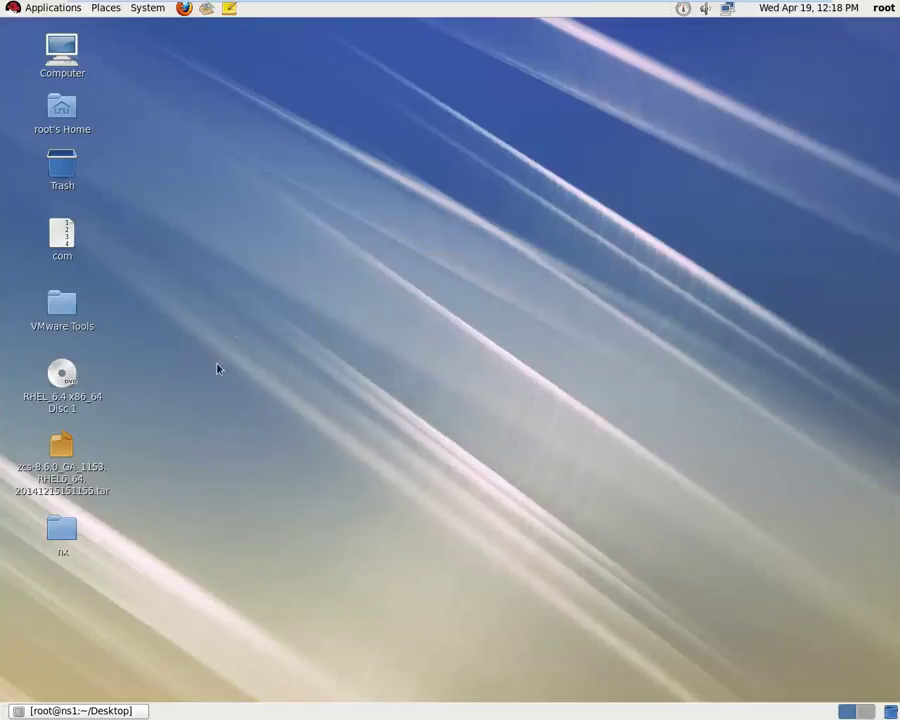
pyautogui.click(95, 710)
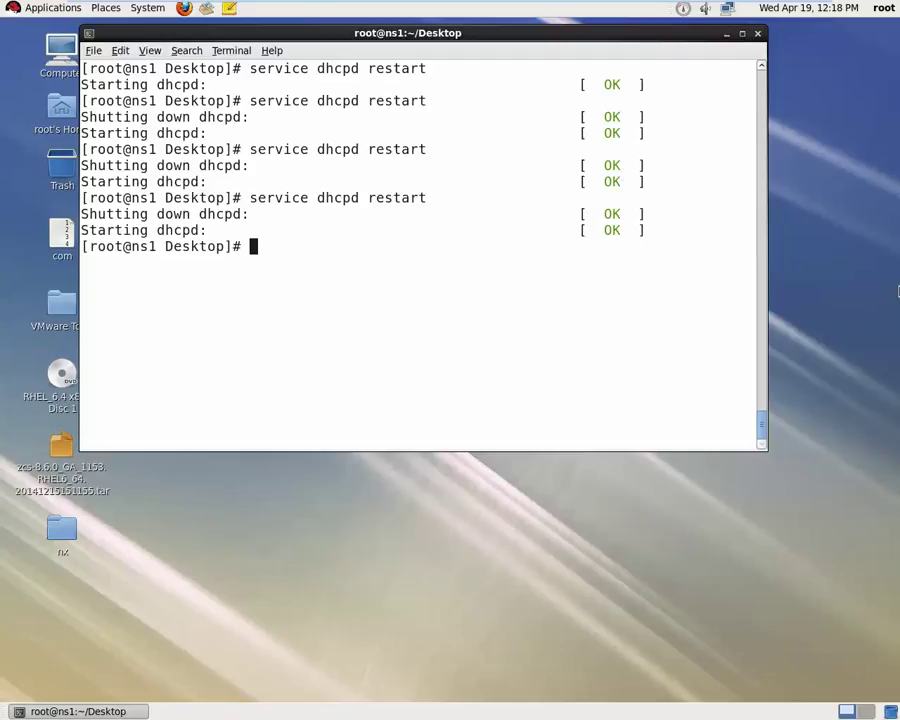
pyautogui.hotkey('ctrl', 'l')
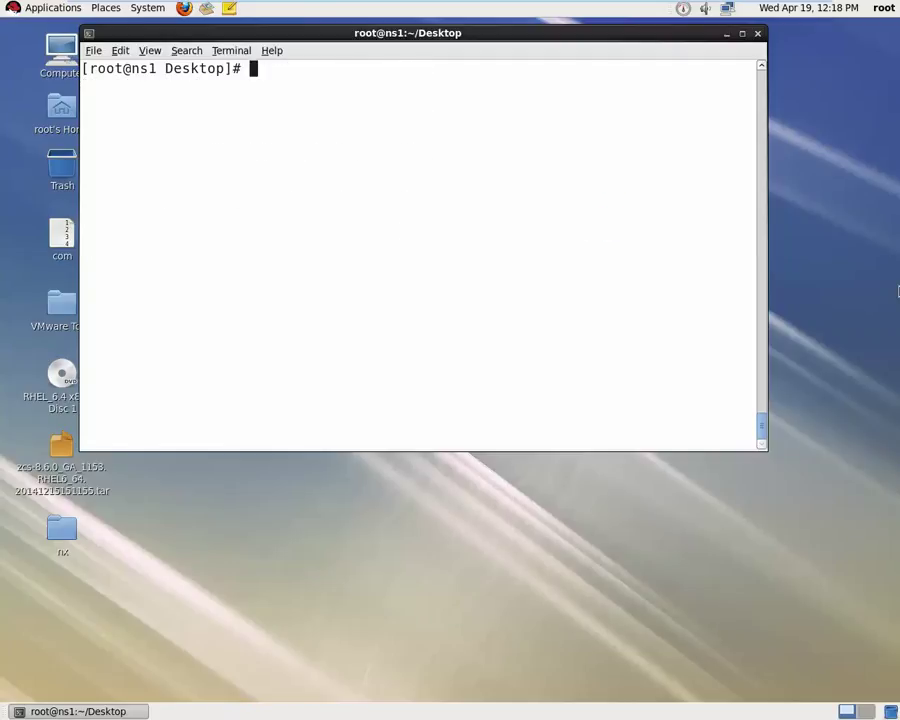
pyautogui.write('rpm -ql dhcpd')
pyautogui.press('Return')
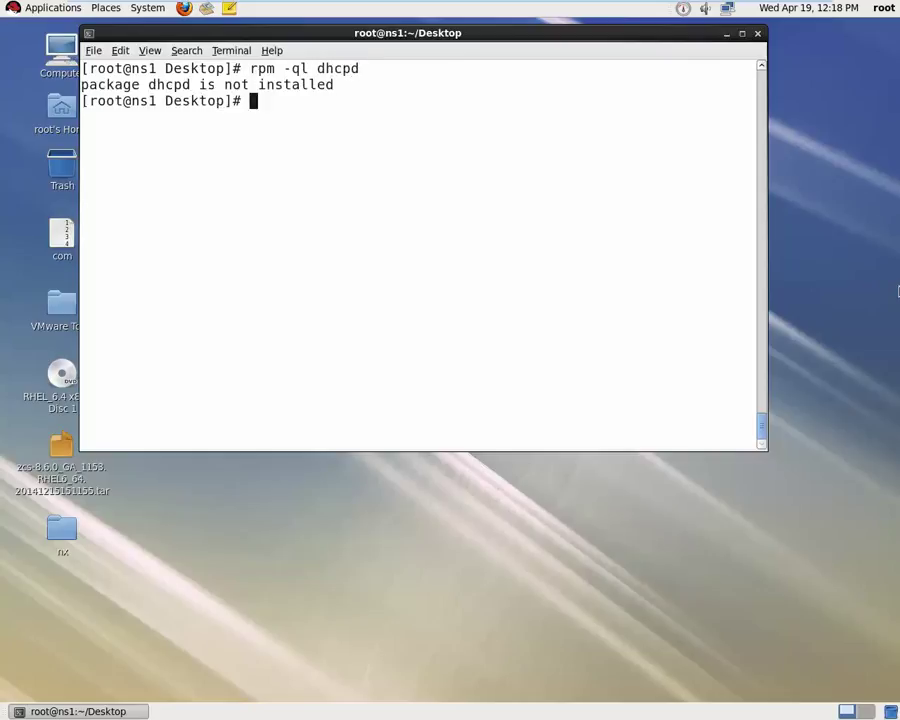
# - Correct the package name and list the installed files with rpm -ql dhcp
pyautogui.press('Up')
pyautogui.press('BackSpace')
pyautogui.press('Return')
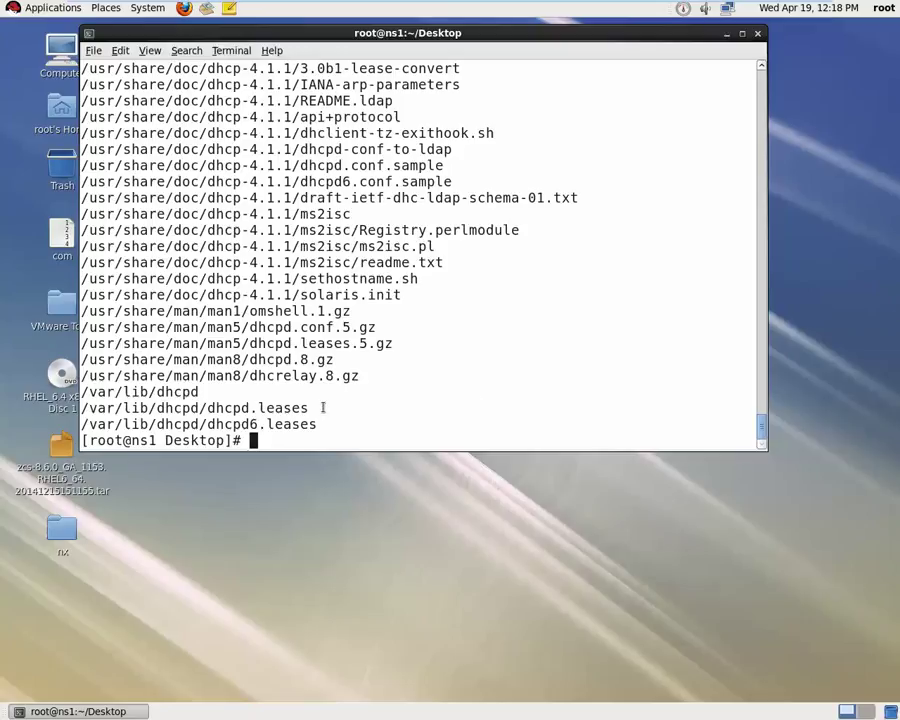
# - Clear the terminal and display the DHCP lease file with cat /var/lib/dhcpd/dhcpd.leases
pyautogui.moveTo(323, 407); pyautogui.dragTo(82, 409)
pyautogui.click(247, 441)
pyautogui.write('cat ')
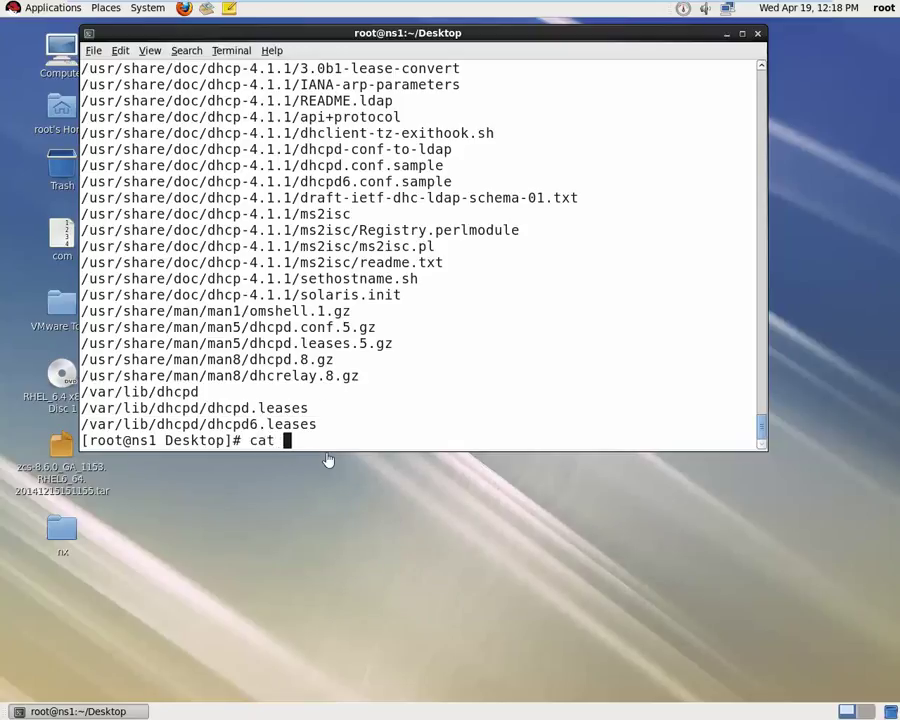
pyautogui.write('/var/lib/')
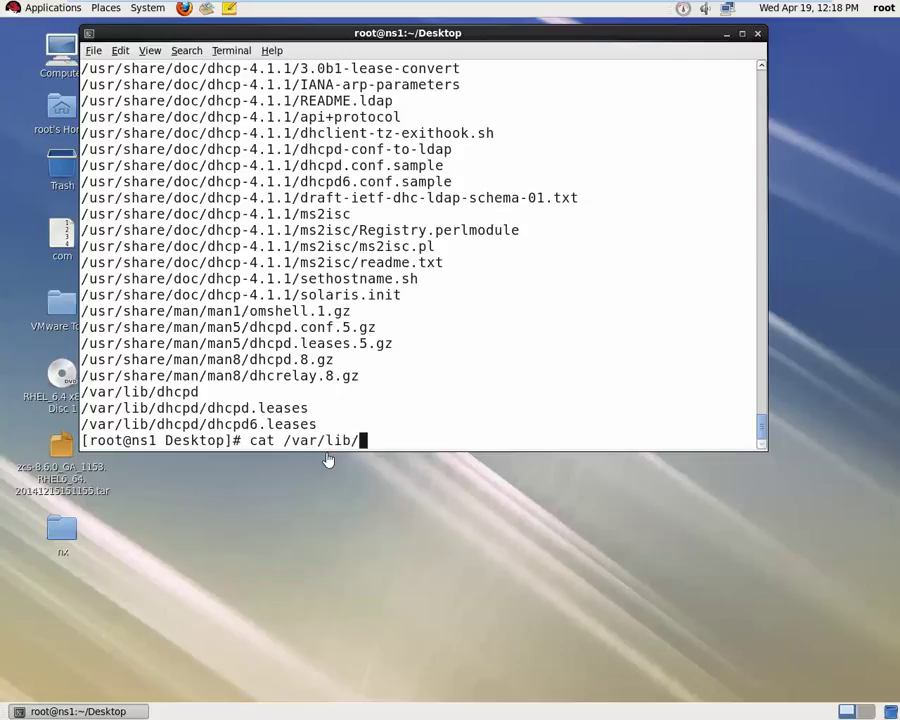
pyautogui.write('dhc')
pyautogui.press('Tab')
pyautogui.press('Tab')
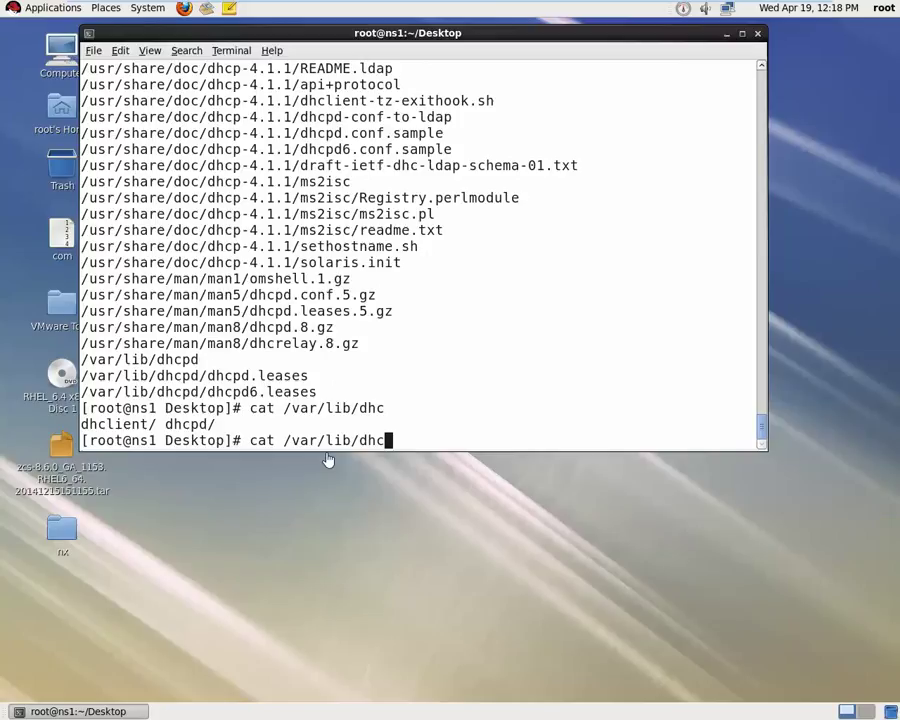
pyautogui.write('p')
pyautogui.press('Tab')
pyautogui.write('dhcpd')
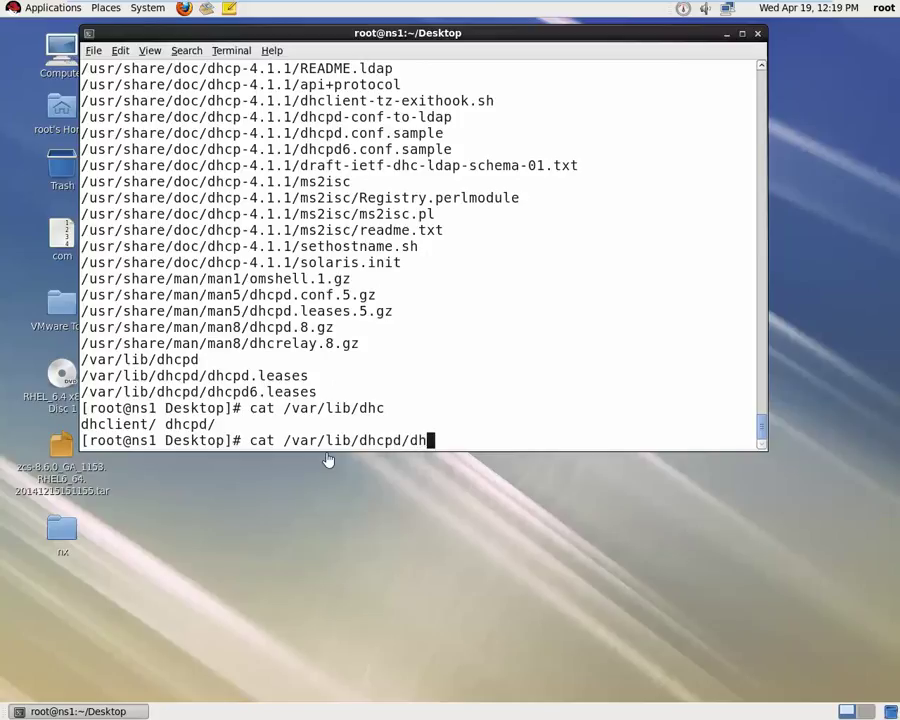
pyautogui.write('.leases')
pyautogui.hotkey('ctrl', 'l')
pyautogui.press('Return')
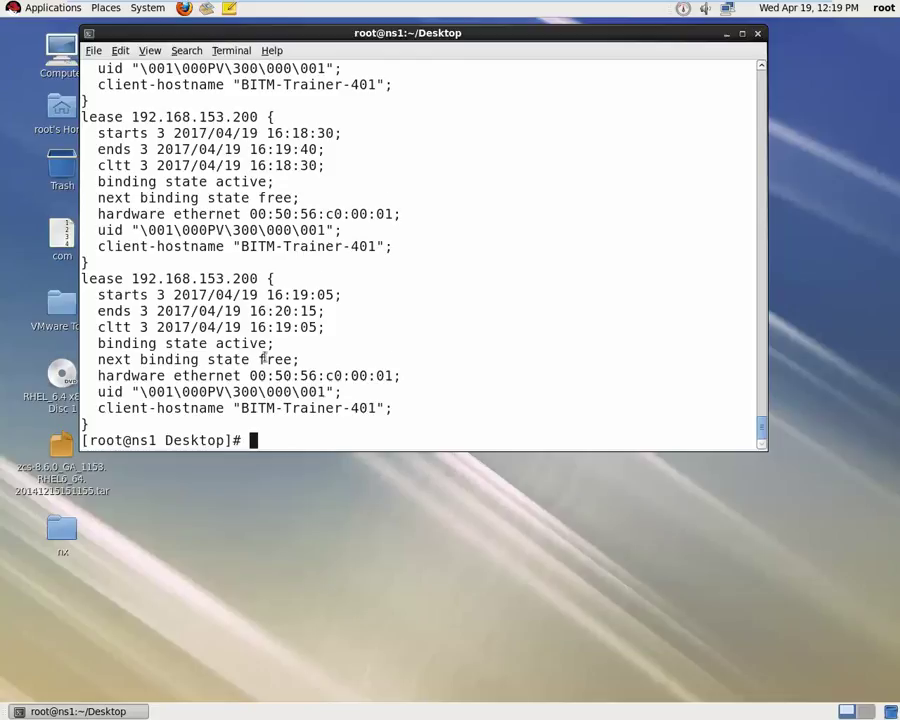
# - Review the lease entries from the beginning, display dhcpd.leases again on a cleared screen, and clear the terminal
pyautogui.scroll(4, 305, 260)
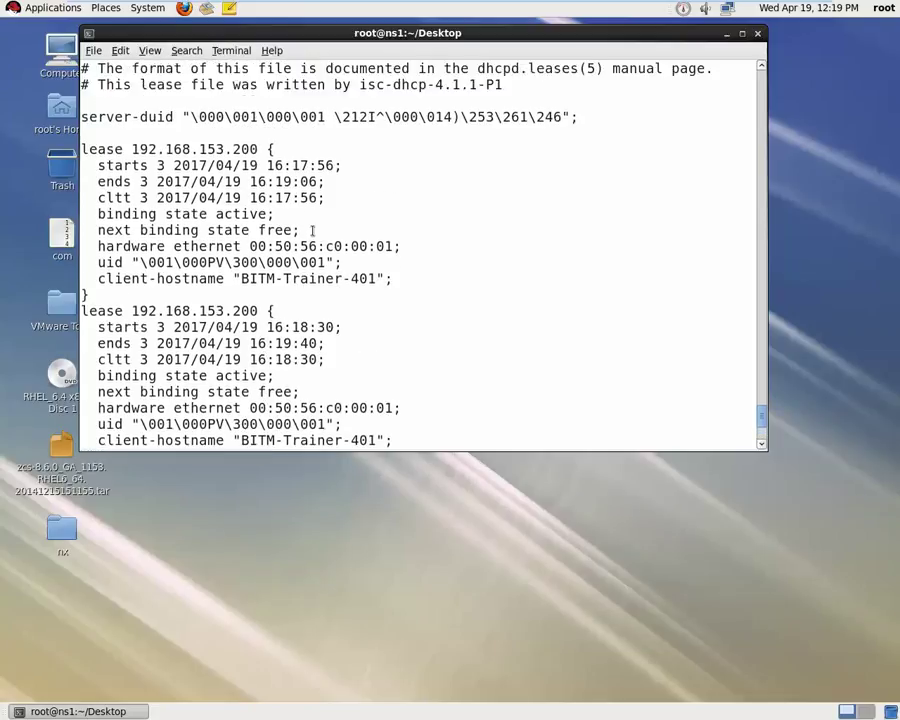
pyautogui.scroll(-4, 313, 231)
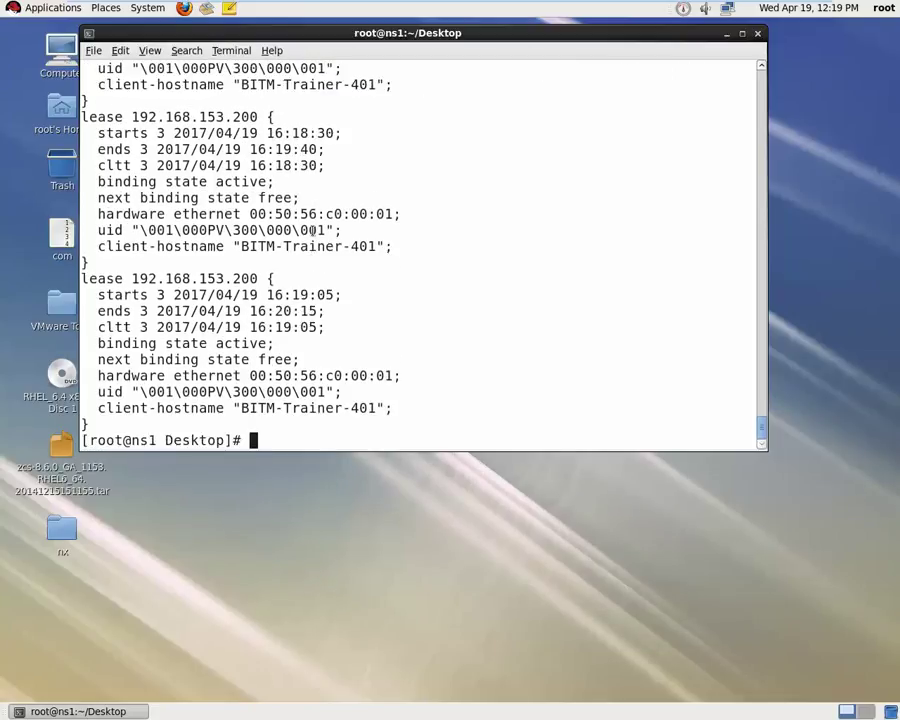
pyautogui.hotkey('ctrl', 'l')
pyautogui.press('Up')
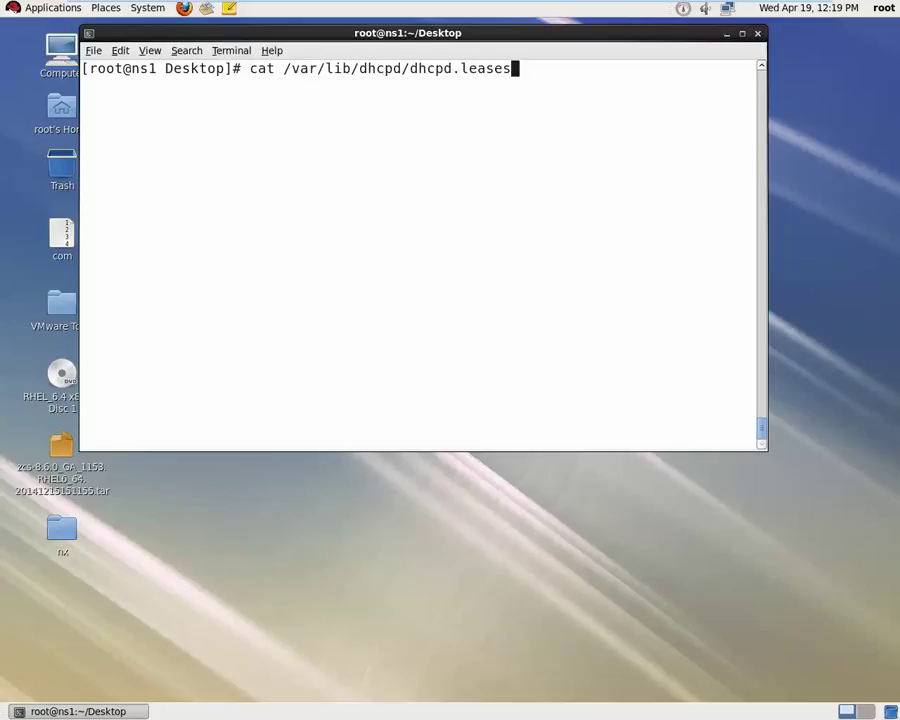
pyautogui.press('Return')
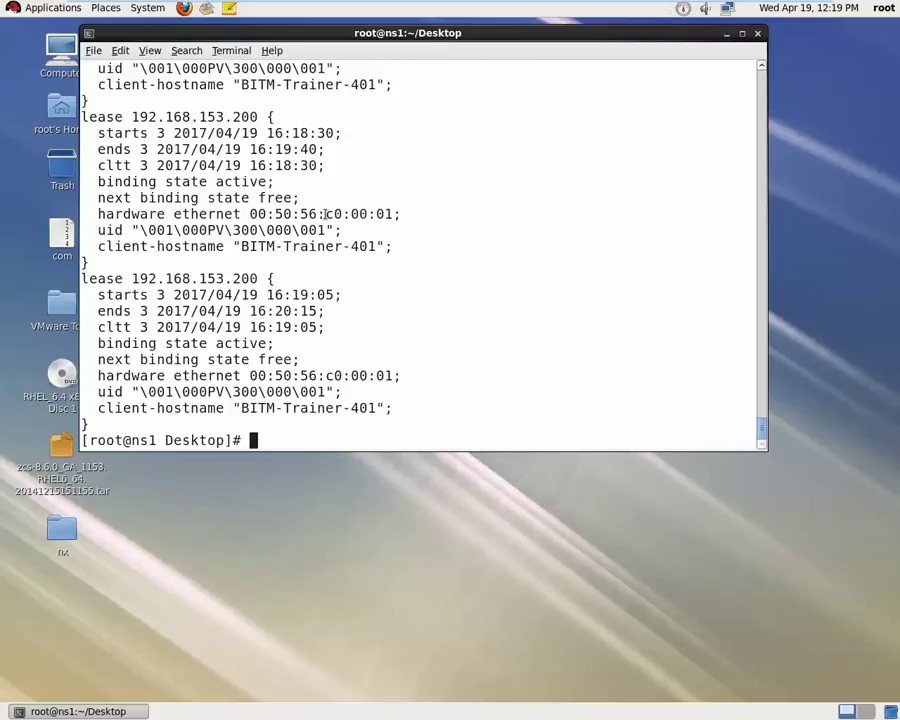
pyautogui.hotkey('ctrl', 'l')
pyautogui.write('service')
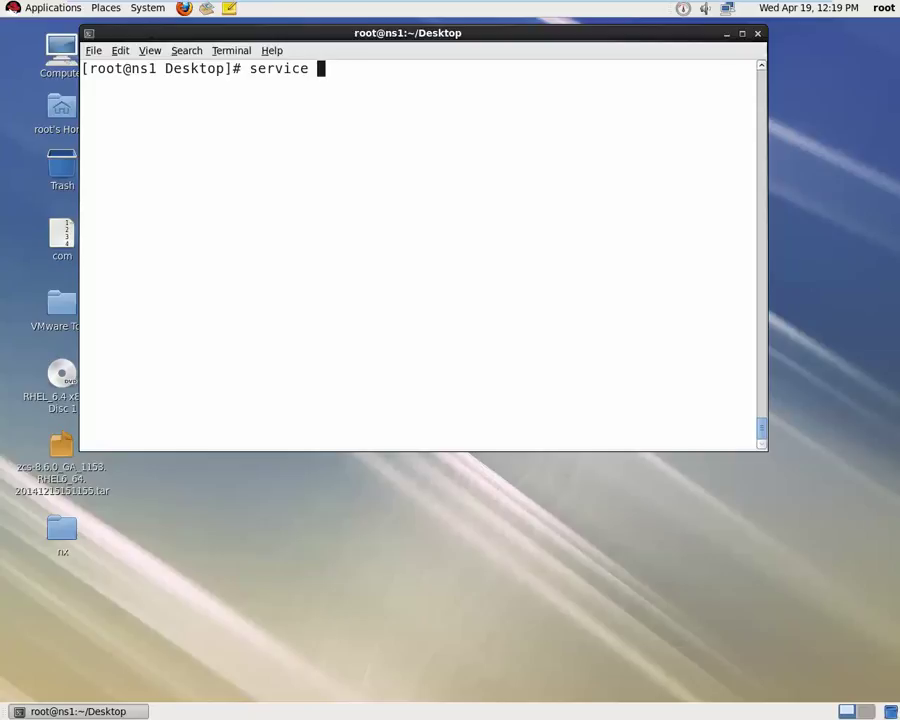
pyautogui.press('BackSpace')
pyautogui.press('BackSpace')
pyautogui.press('BackSpace')
pyautogui.press('BackSpace')
pyautogui.press('BackSpace')
pyautogui.press('BackSpace')
pyautogui.press('BackSpace')
pyautogui.press('BackSpace')
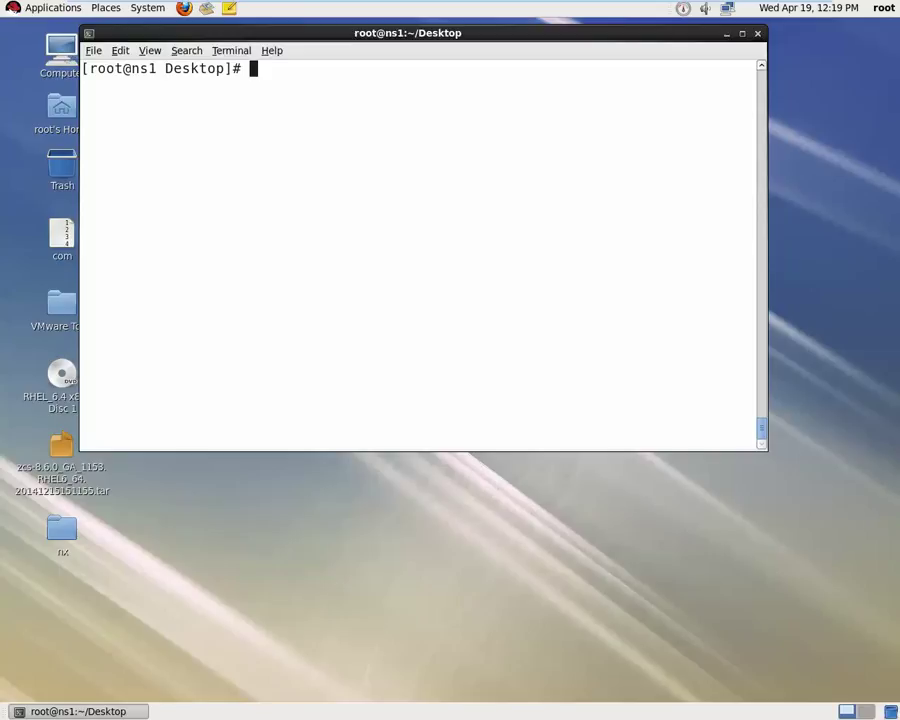
# - Go back through the command history to the gedit command for /usr/share/doc/dhcp*/dhcpd.conf.sample
pyautogui.press('Up')
pyautogui.press('Up')
pyautogui.press('Up')
pyautogui.press('Up')
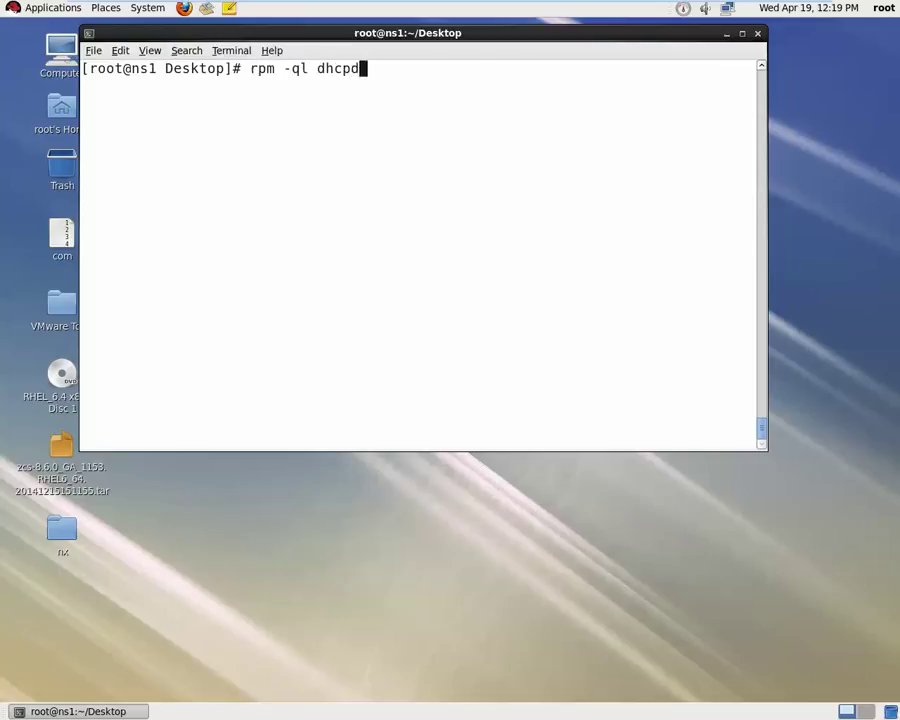
pyautogui.press('Up')
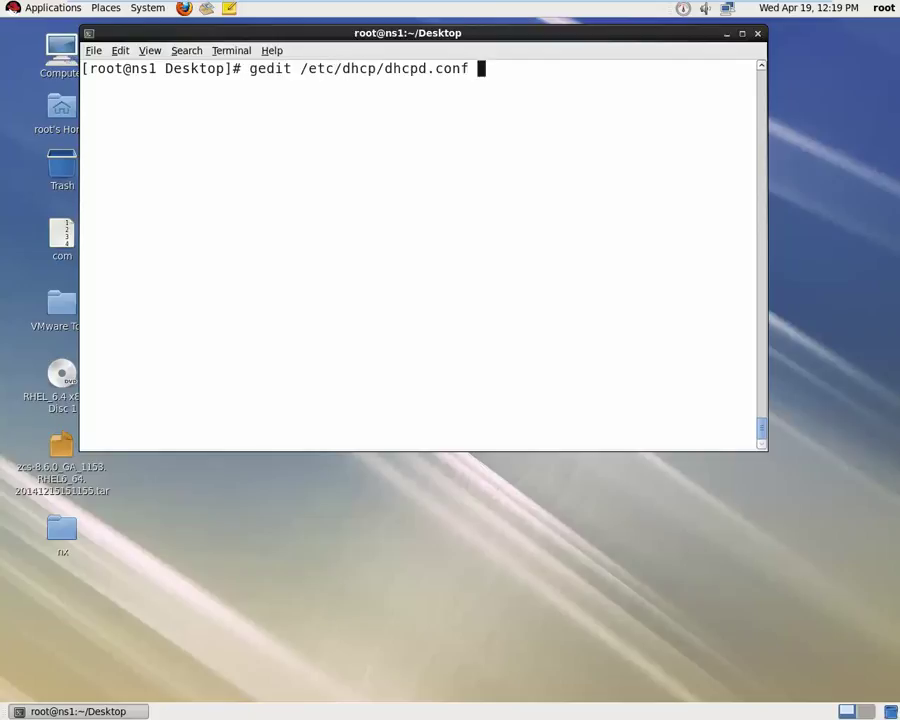
pyautogui.press('Up')
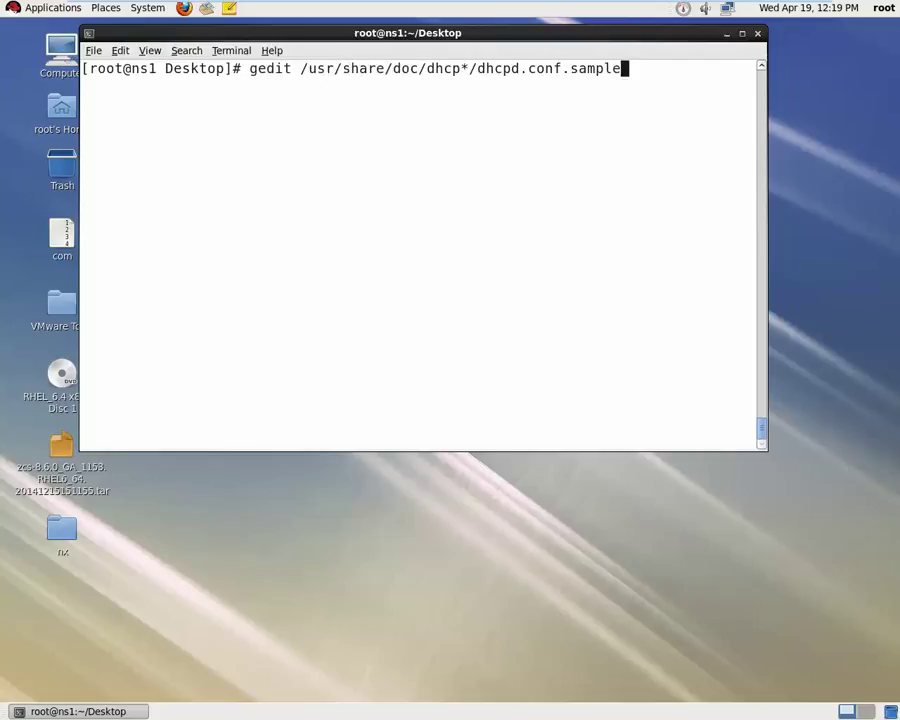